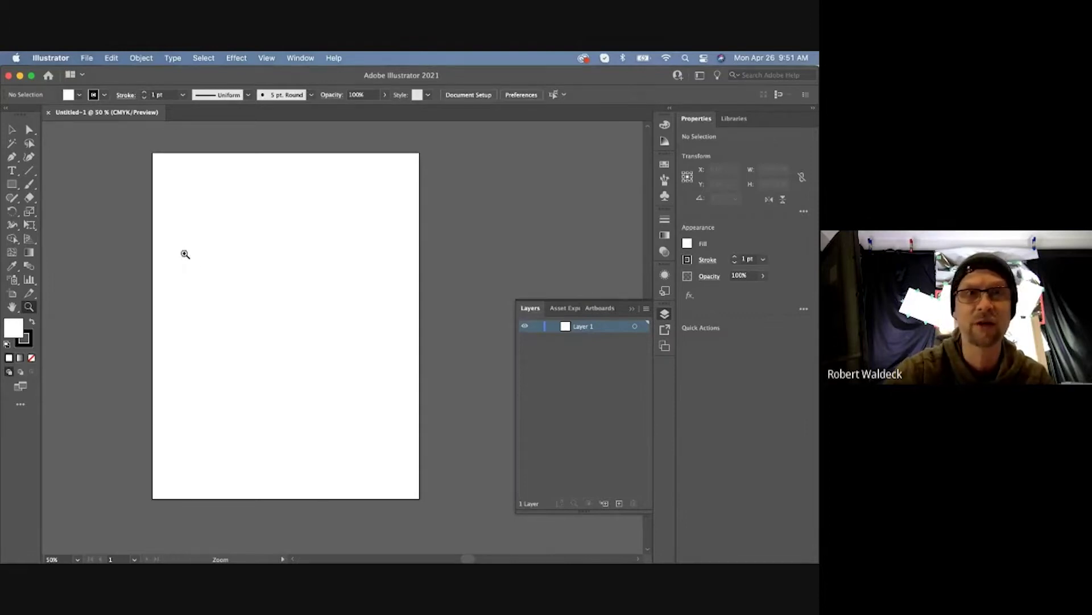
Step: Open the File menu while the new untitled document is still empty
{"action": "left_click", "coordinate": [90, 59]}
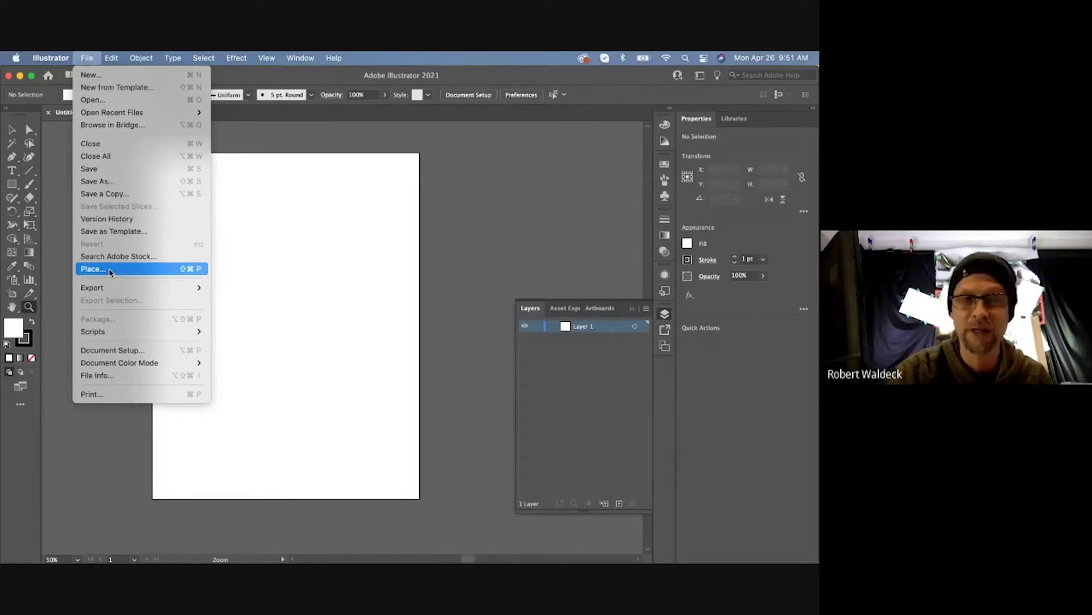
Step: Place the tutorial drawing JPG as a linked image
{"action": "left_click", "coordinate": [110, 271]}
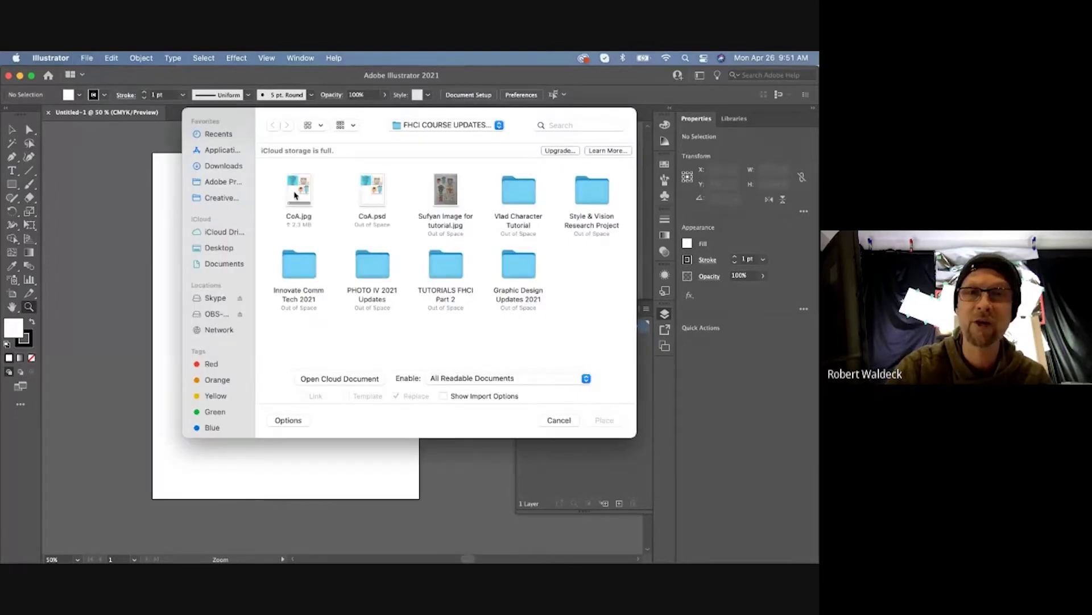
{"action": "left_click", "coordinate": [299, 195]}
{"action": "left_click", "coordinate": [444, 189]}
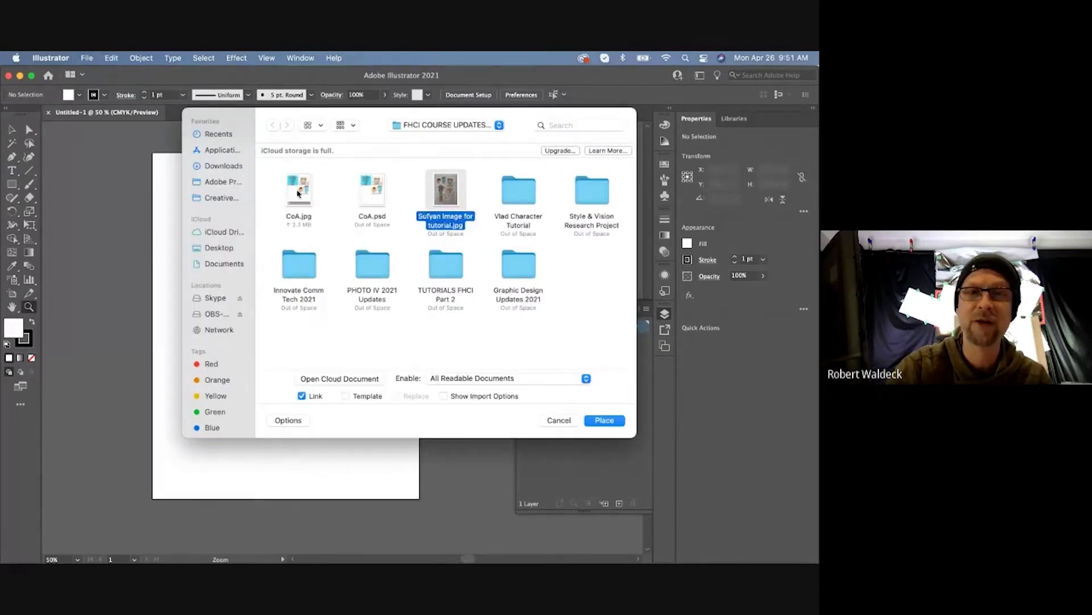
{"action": "left_click", "coordinate": [299, 194]}
{"action": "left_click", "coordinate": [439, 198]}
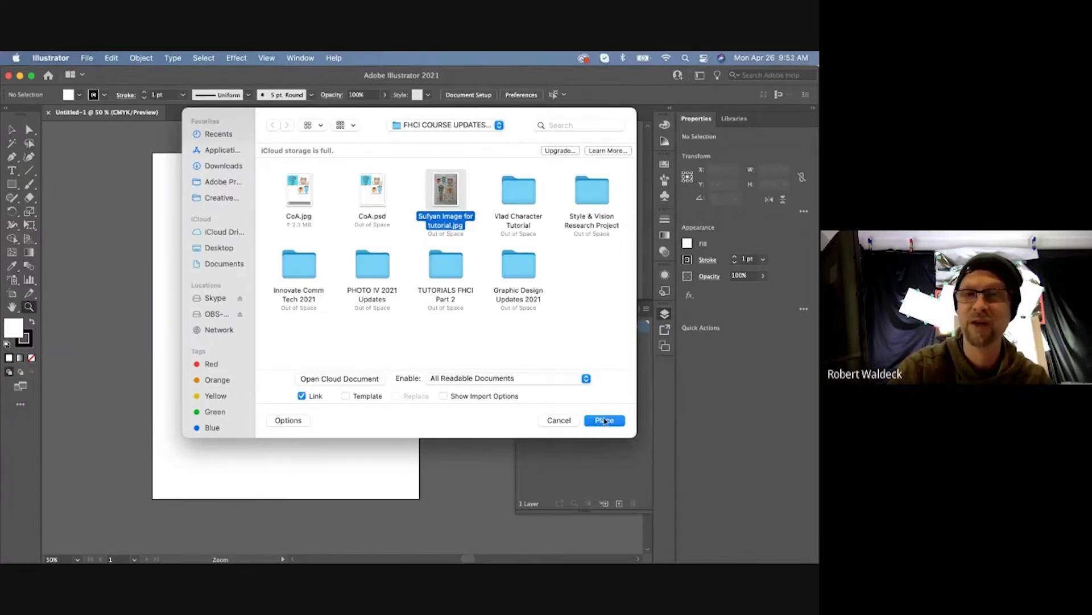
{"action": "left_click", "coordinate": [604, 420]}
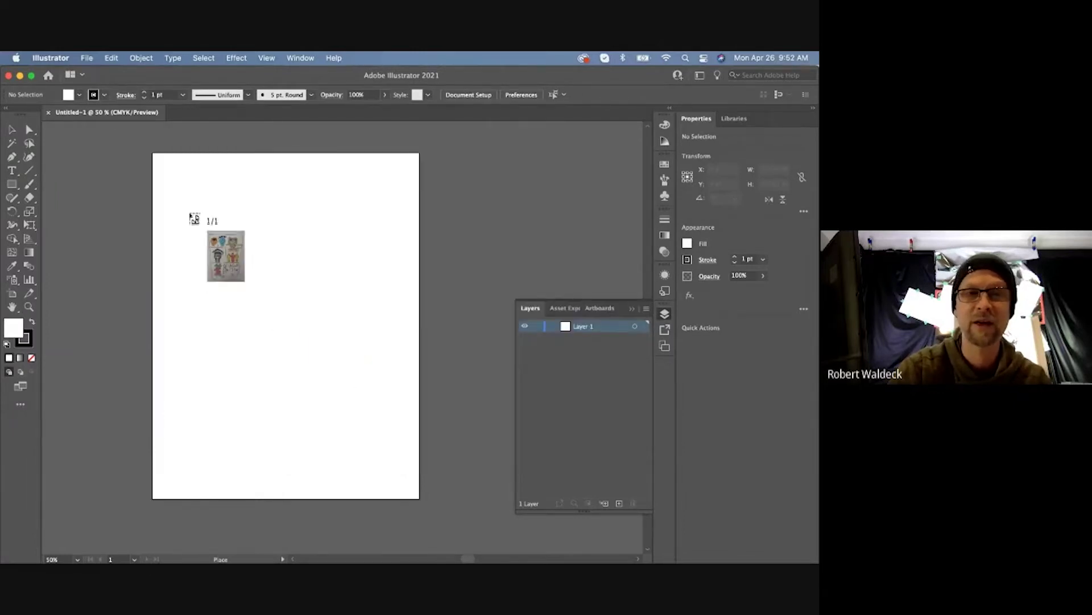
Step: Drop the coat-of-arms drawing on the artboard, scale it to about 535 × 713 pt, and deselect
{"action": "left_click_drag", "start_coordinate": [160, 172], "coordinate": [393, 391]}
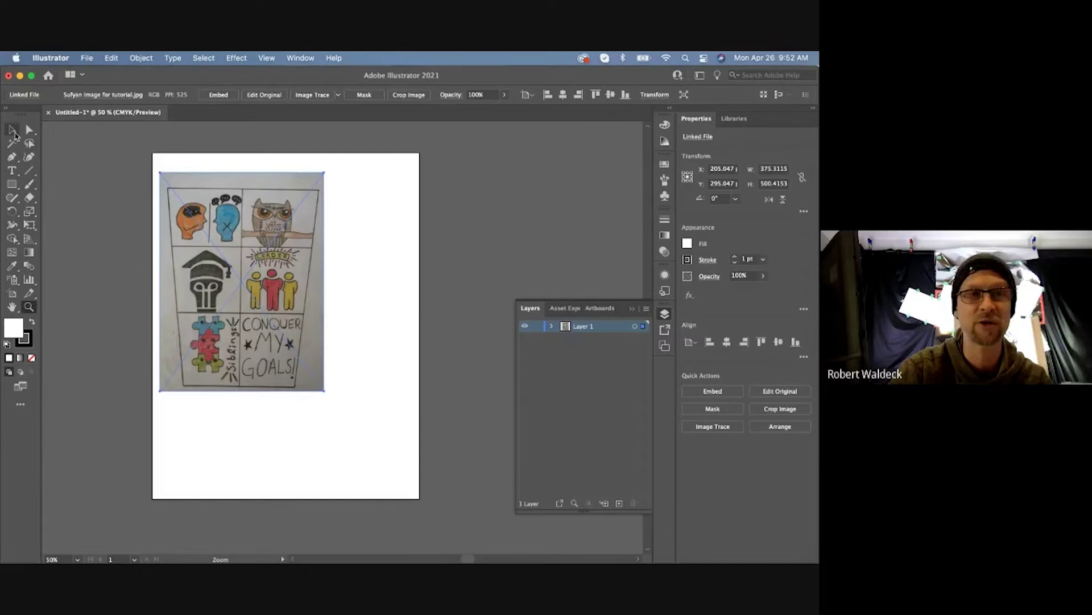
{"action": "left_click", "coordinate": [15, 133]}
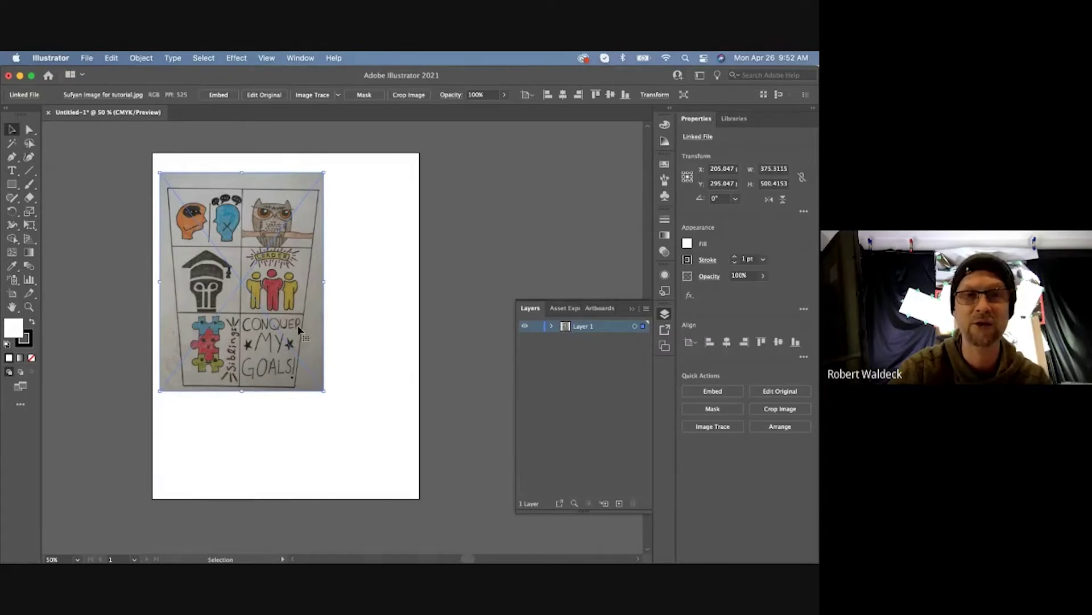
{"action": "left_click_drag", "start_coordinate": [325, 391], "coordinate": [394, 484]}
{"action": "left_click_drag", "start_coordinate": [357, 420], "coordinate": [363, 403]}
{"action": "key", "text": "Return"}
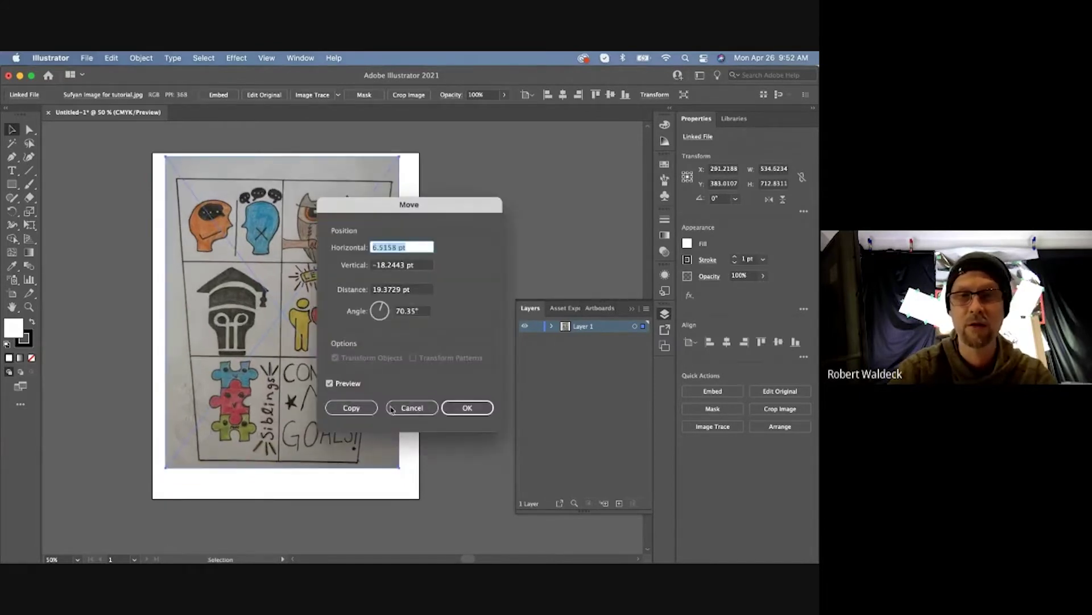
{"action": "left_click", "coordinate": [412, 407]}
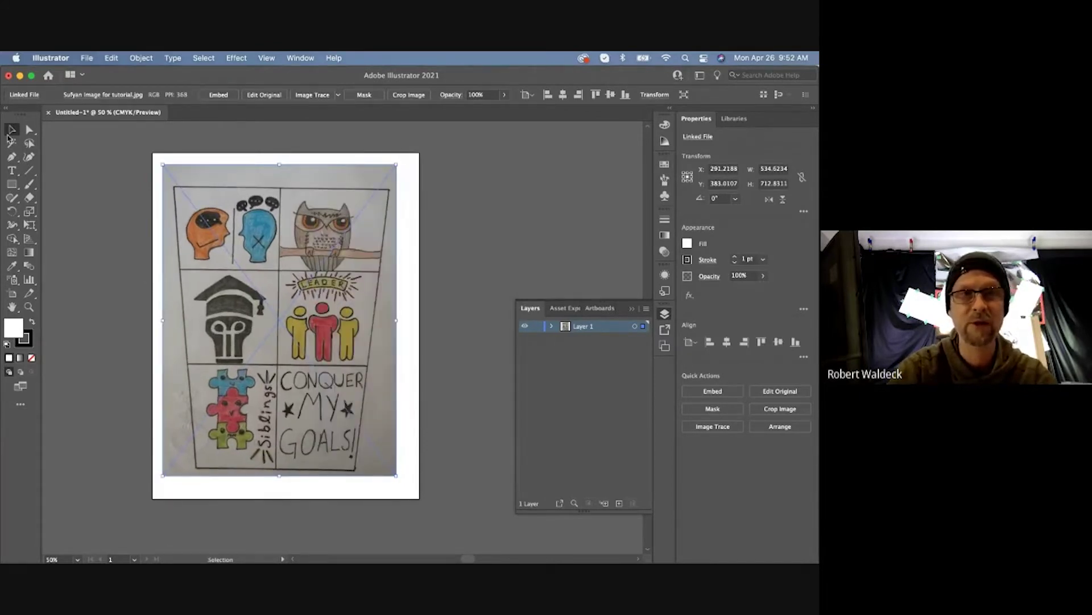
{"action": "left_click", "coordinate": [472, 297]}
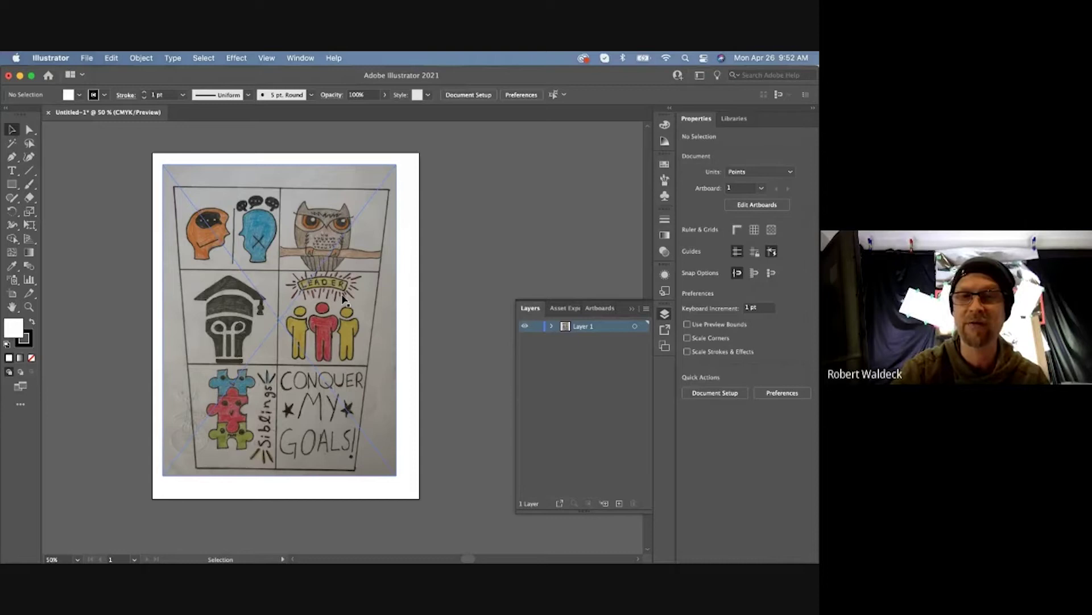
Step: Expand Layer 1 and select its <Linked File> drawing entry
{"action": "left_click", "coordinate": [552, 328]}
{"action": "left_click", "coordinate": [552, 327]}
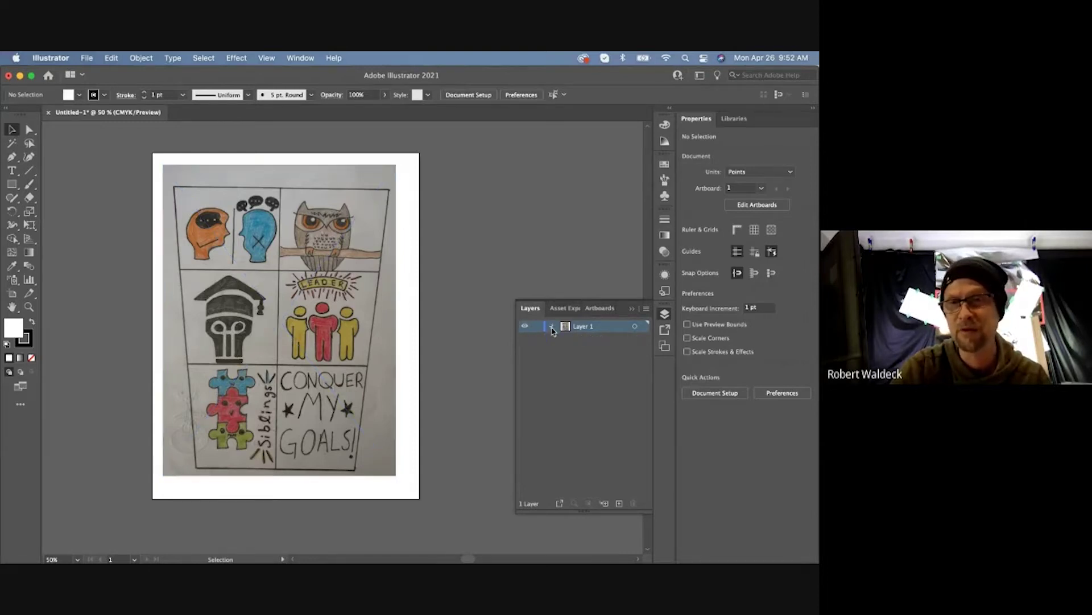
{"action": "left_click", "coordinate": [551, 328]}
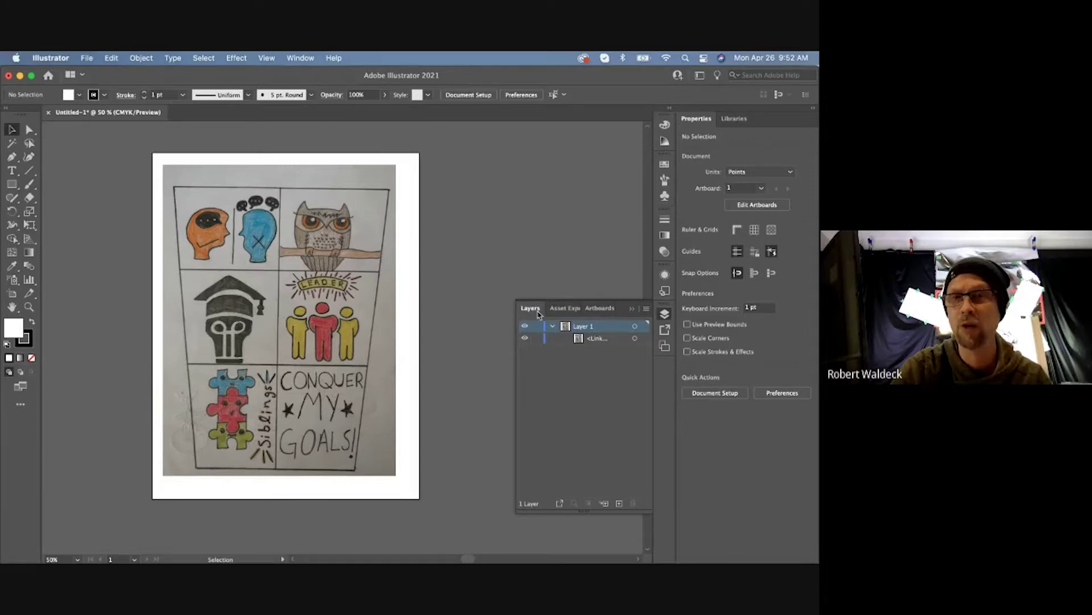
{"action": "left_click", "coordinate": [591, 338]}
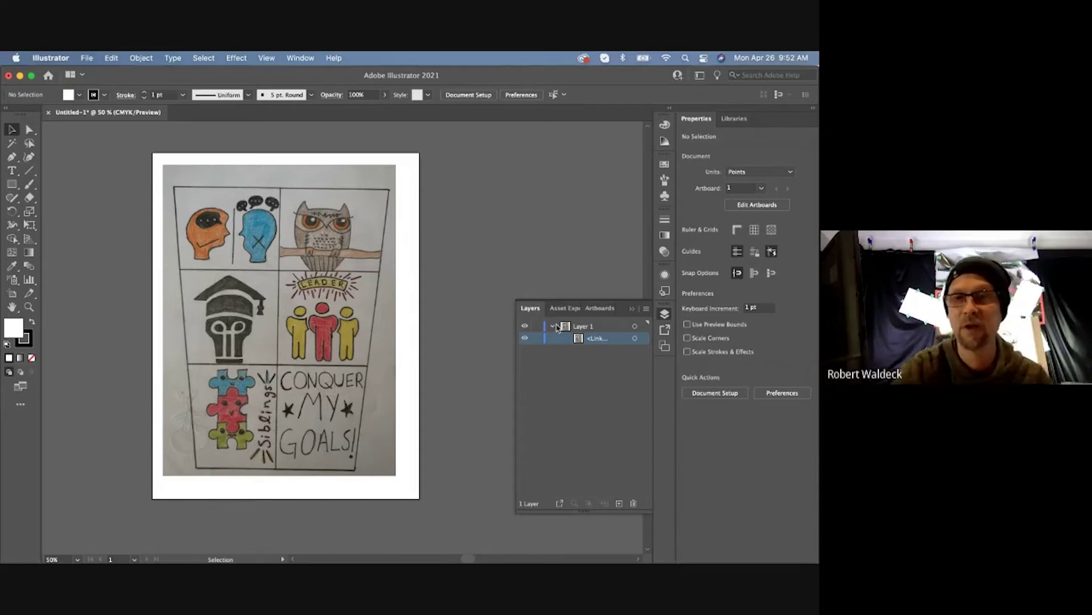
Step: Fade the placed drawing to 38% opacity in the Transparency panel
{"action": "left_click", "coordinate": [301, 58]}
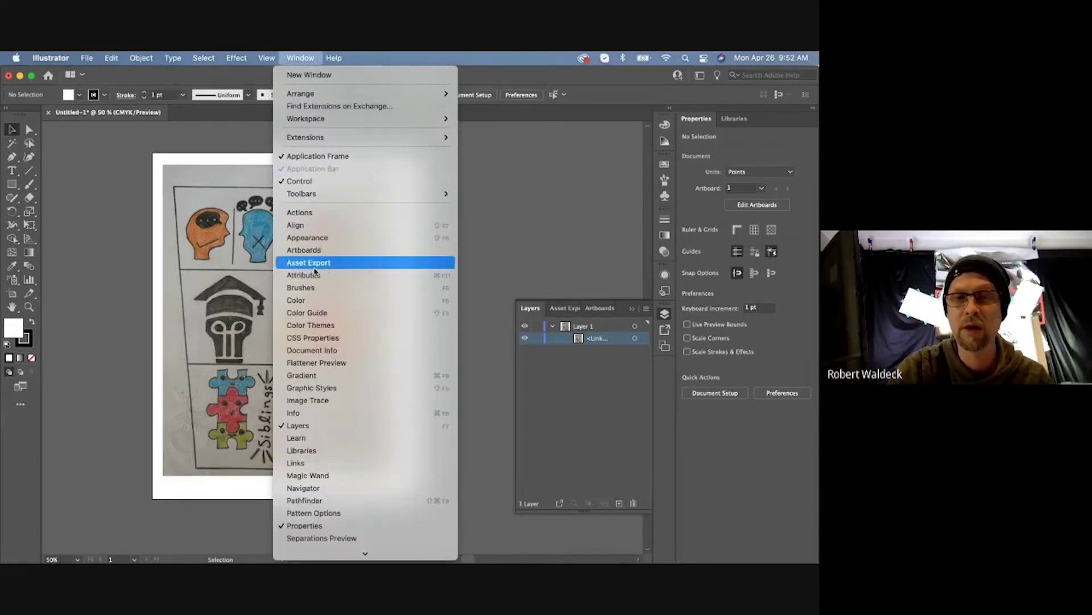
{"action": "scroll", "coordinate": [304, 379], "scroll_direction": "down", "scroll_amount": 5}
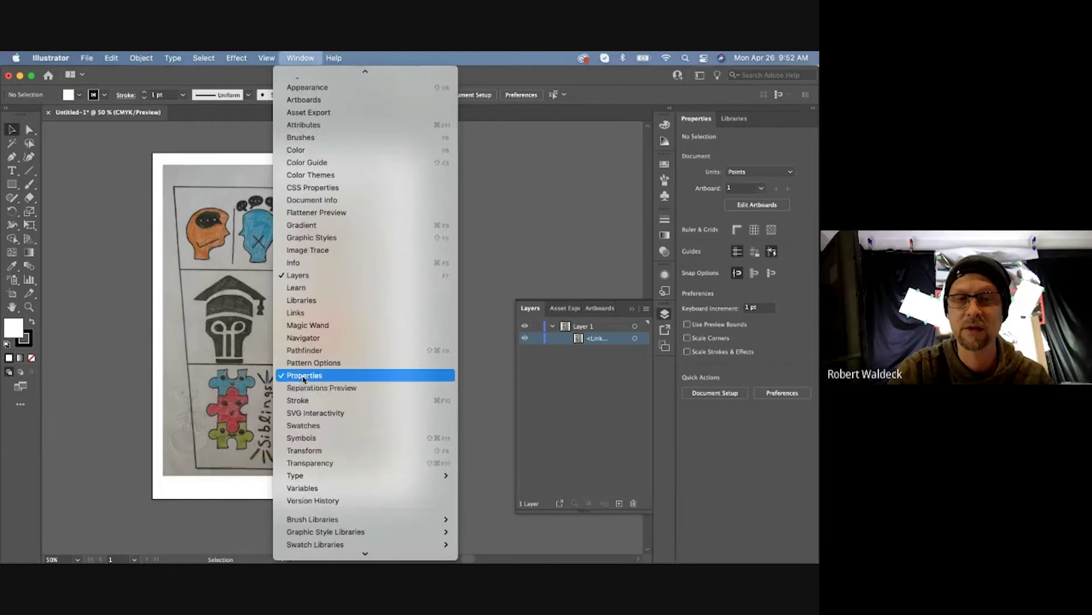
{"action": "left_click", "coordinate": [313, 464]}
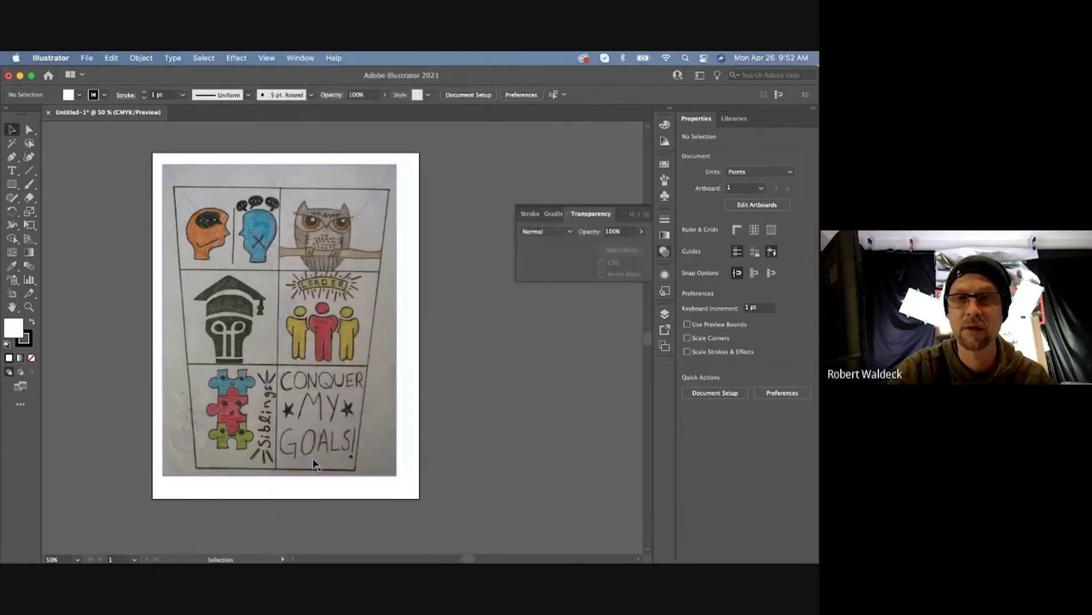
{"action": "left_click", "coordinate": [333, 379]}
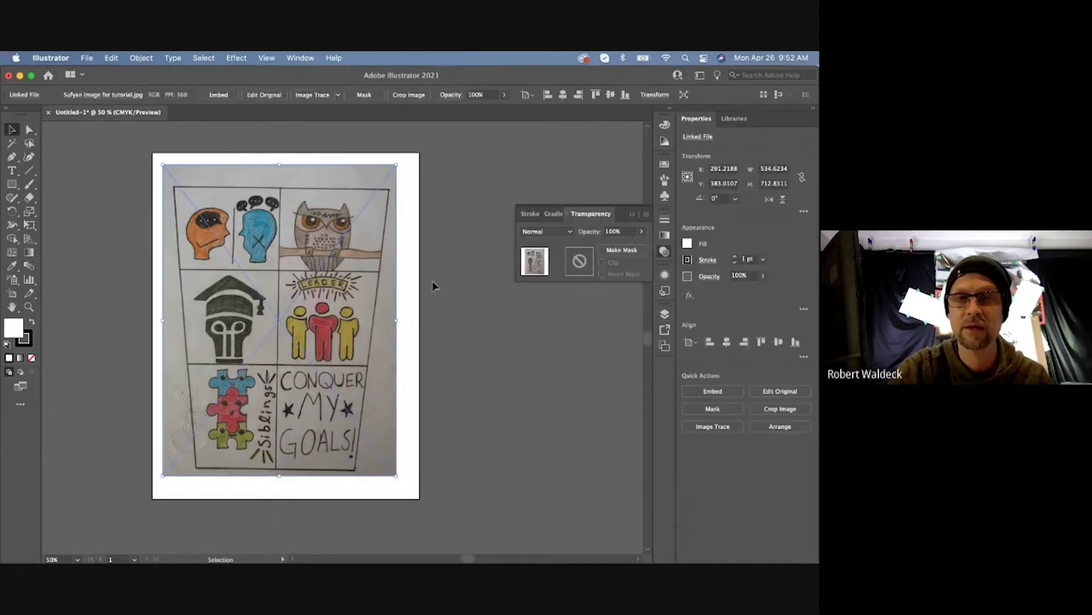
{"action": "left_click", "coordinate": [641, 231]}
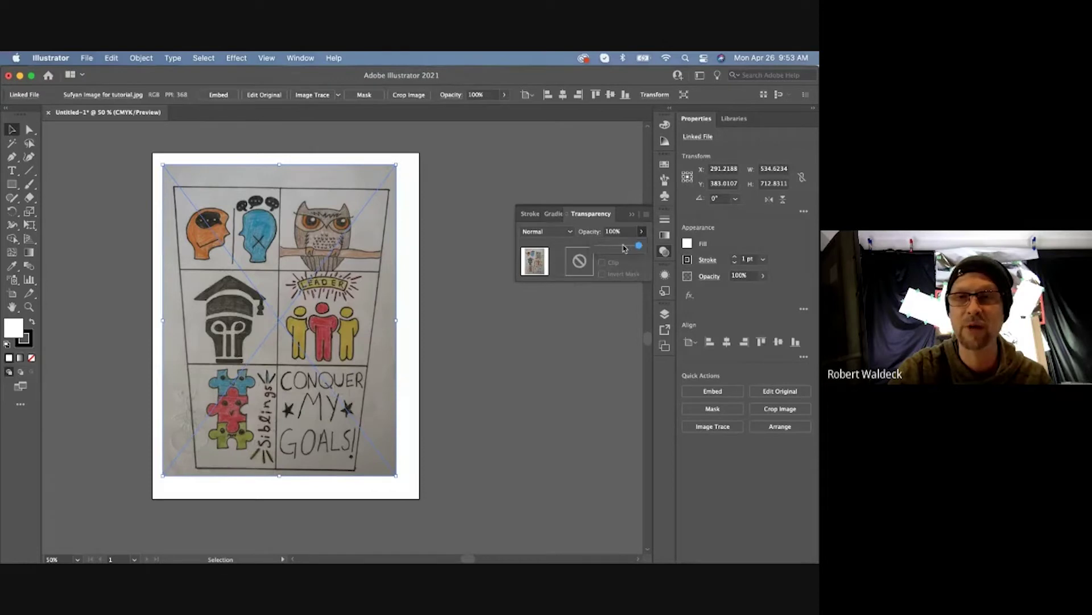
{"action": "left_click_drag", "start_coordinate": [625, 248], "coordinate": [614, 248]}
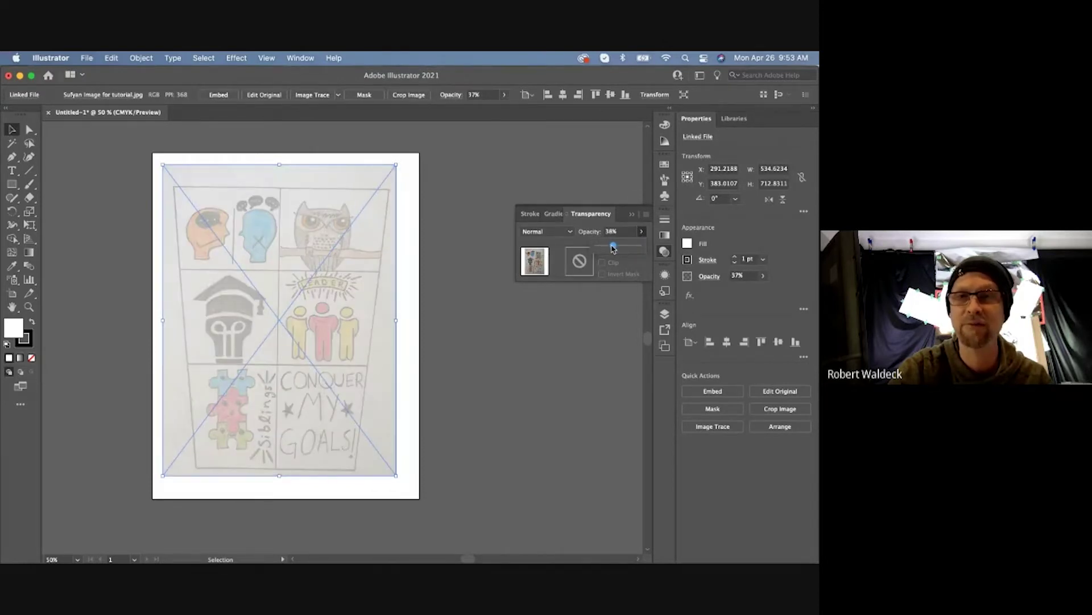
Step: Bring the Layers panel back as a floating panel
{"action": "left_click", "coordinate": [665, 314]}
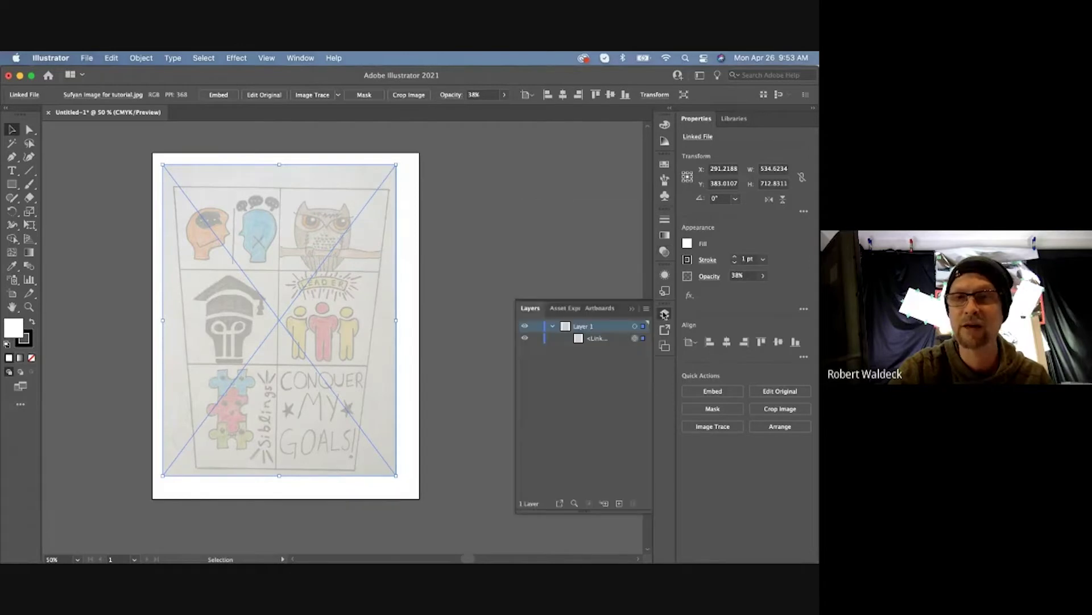
{"action": "left_click", "coordinate": [310, 62]}
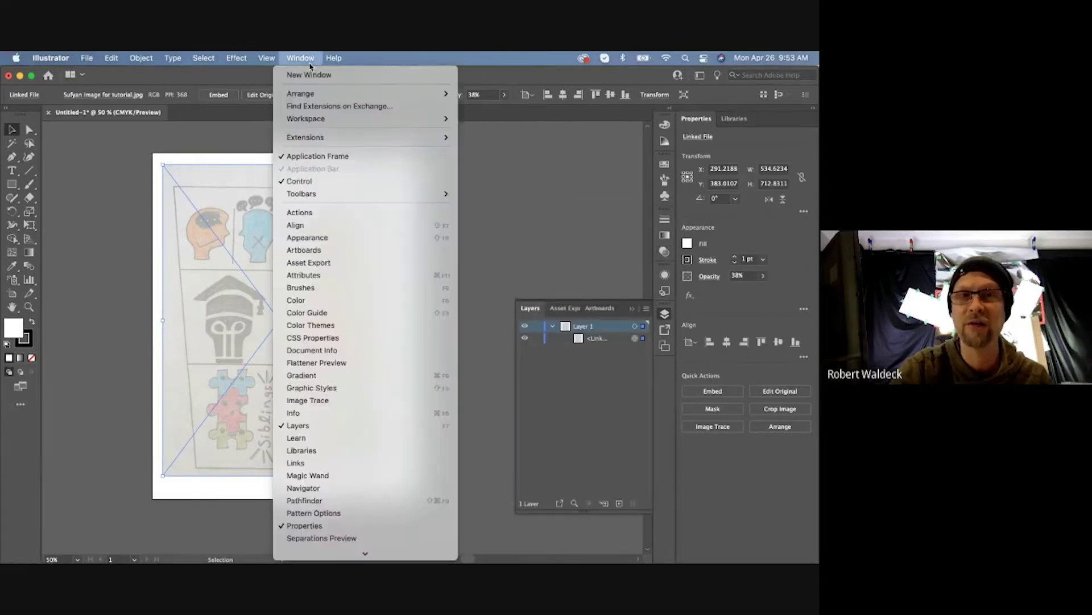
{"action": "left_click", "coordinate": [310, 425]}
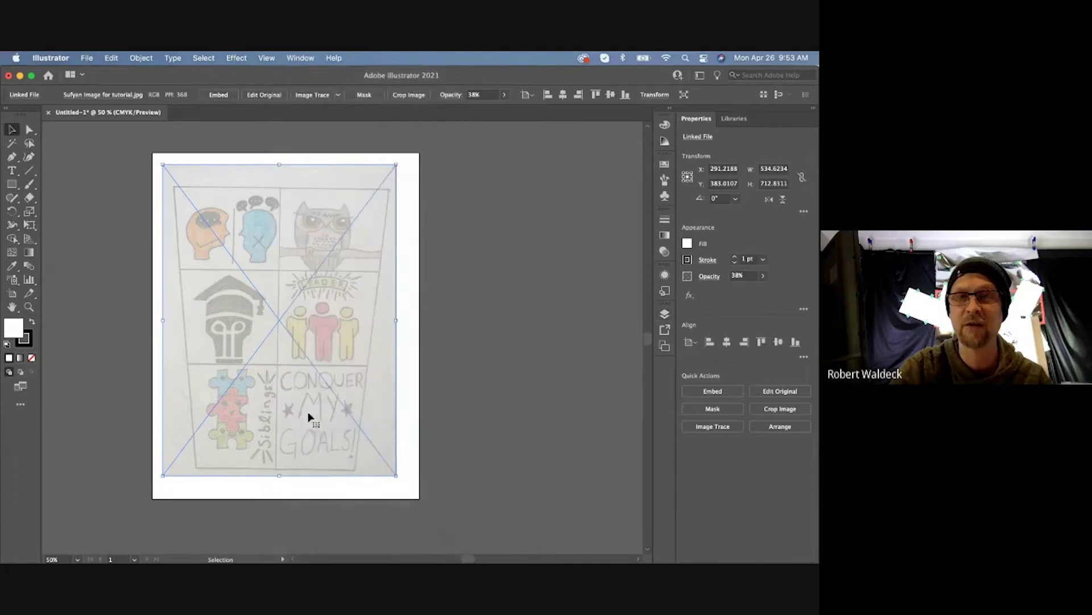
{"action": "left_click", "coordinate": [293, 61]}
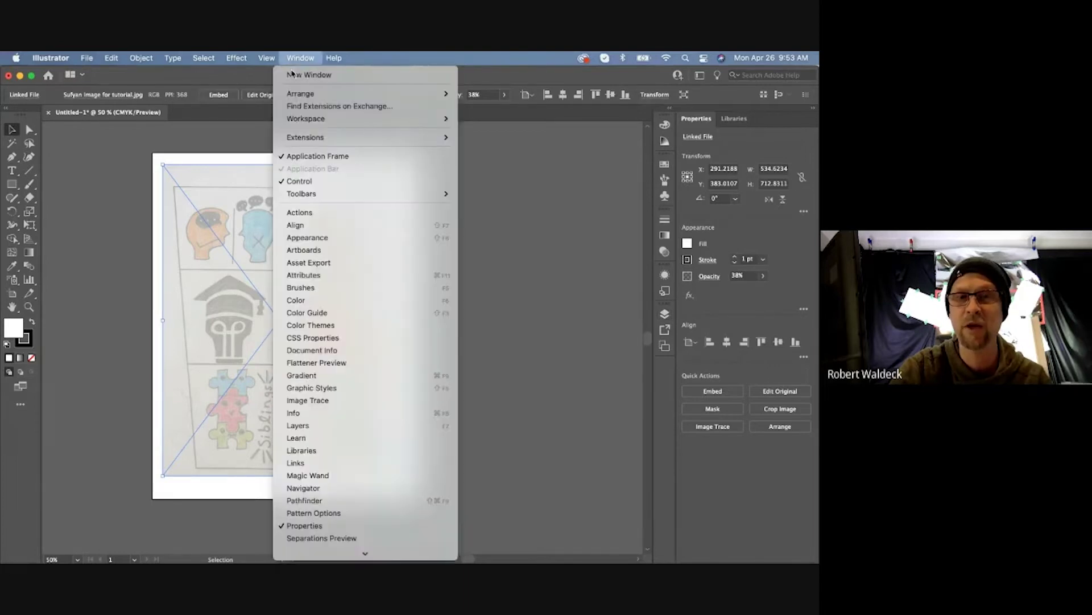
{"action": "left_click", "coordinate": [302, 426]}
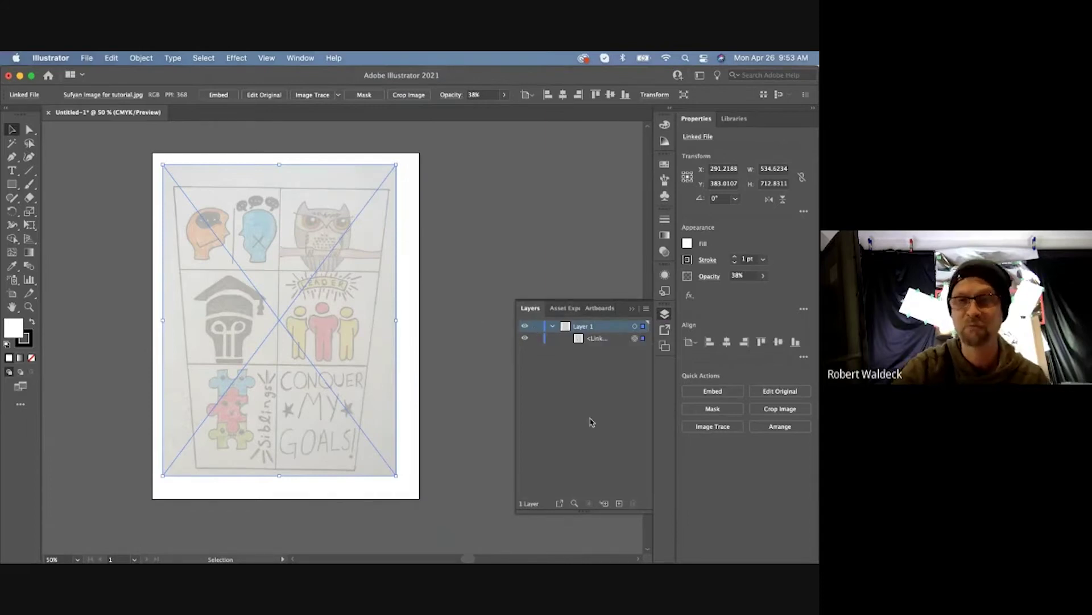
Step: Add a new top layer named Drawing
{"action": "left_click", "coordinate": [619, 503]}
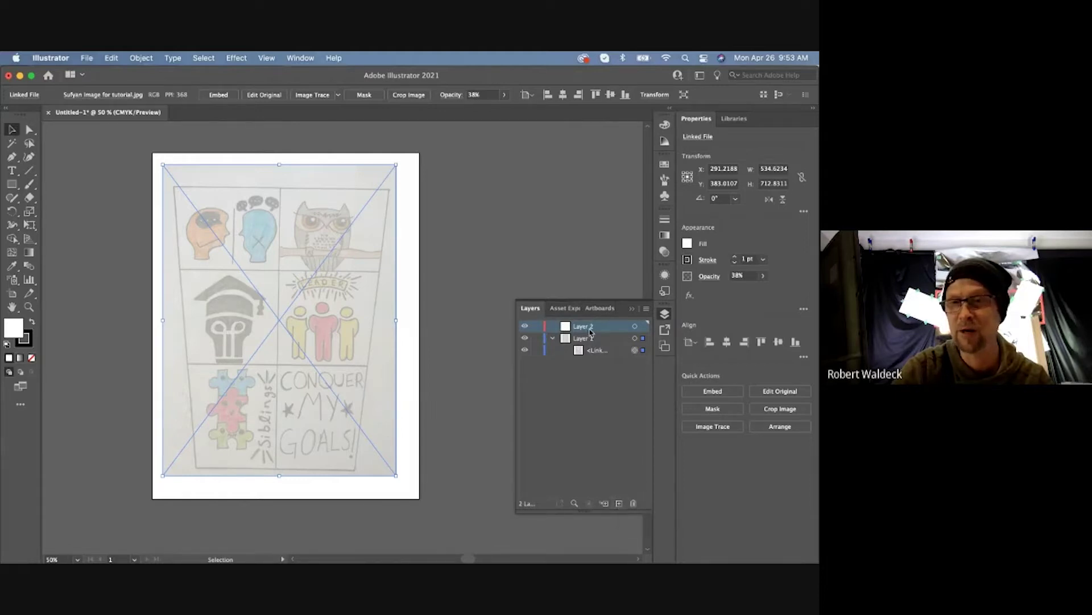
{"action": "double_click", "coordinate": [590, 329]}
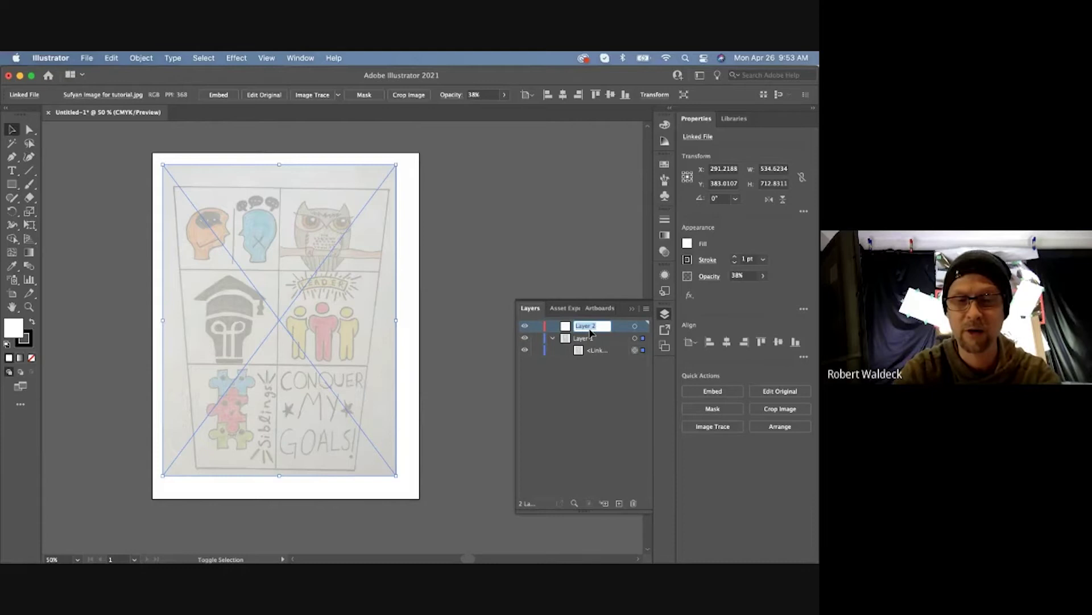
{"action": "type", "text": "Drawing"}
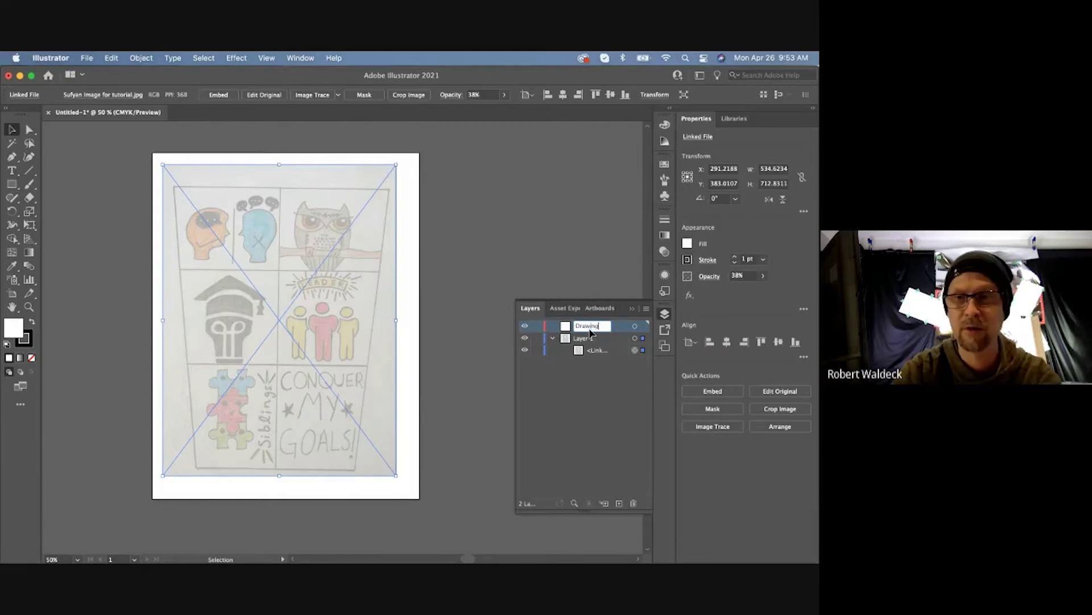
{"action": "key", "text": "Return"}
Step: Rename Layer 1 to Image Ref
{"action": "double_click", "coordinate": [592, 338]}
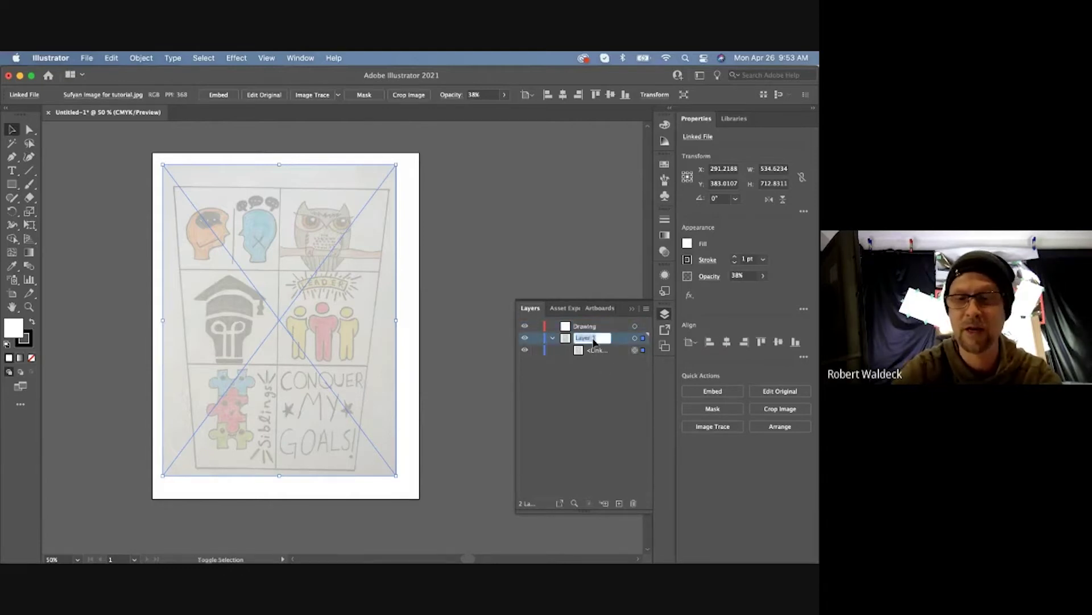
{"action": "type", "text": "lmage Ref"}
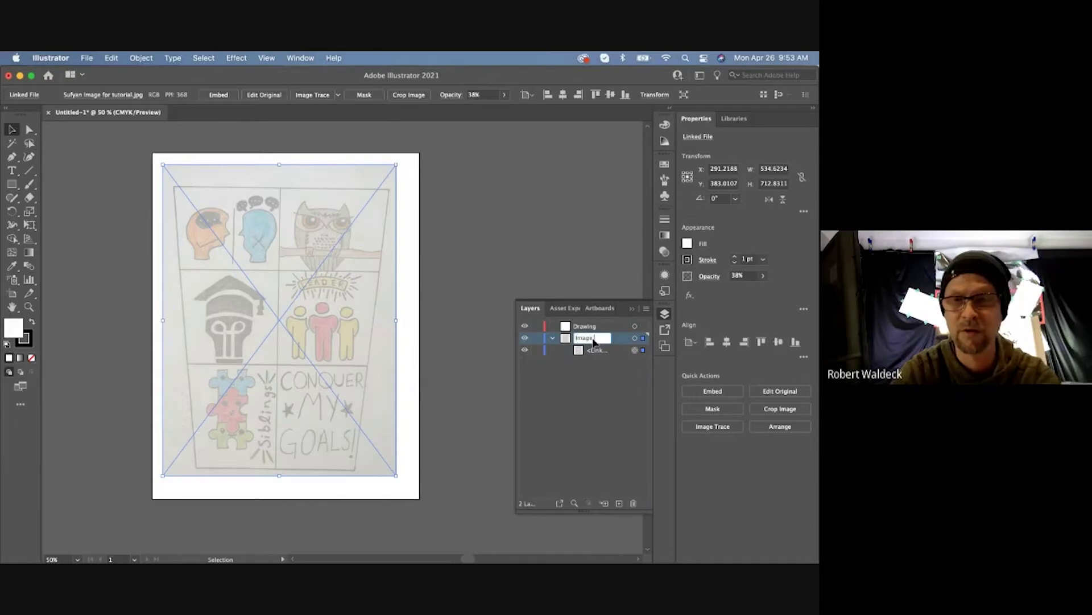
{"action": "left_click", "coordinate": [544, 409]}
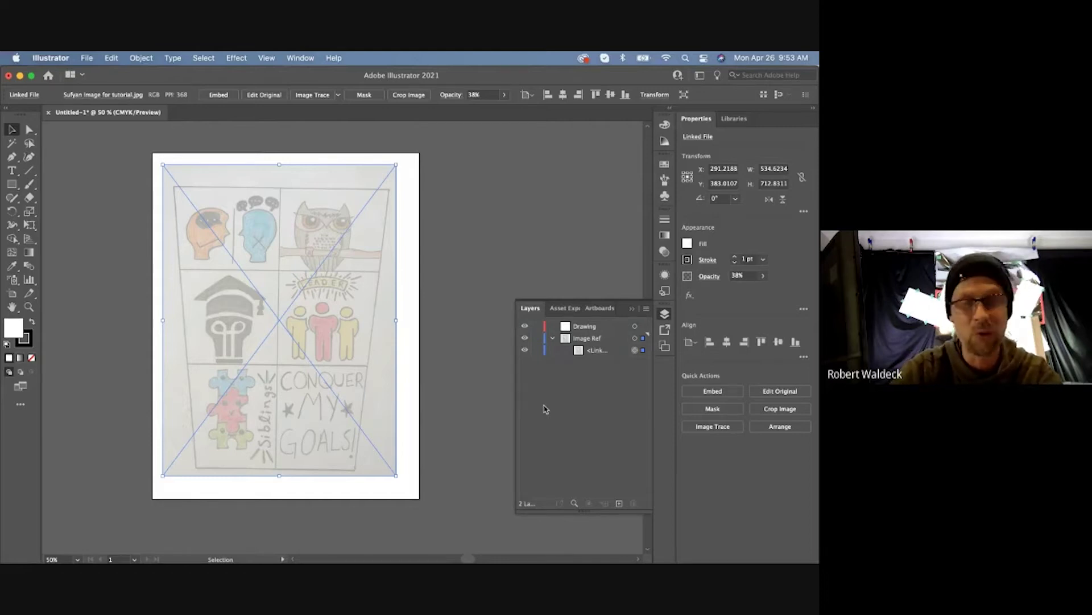
Step: Toggle Image Ref's visibility back on and target the Drawing layer for new artwork
{"action": "left_click", "coordinate": [524, 339]}
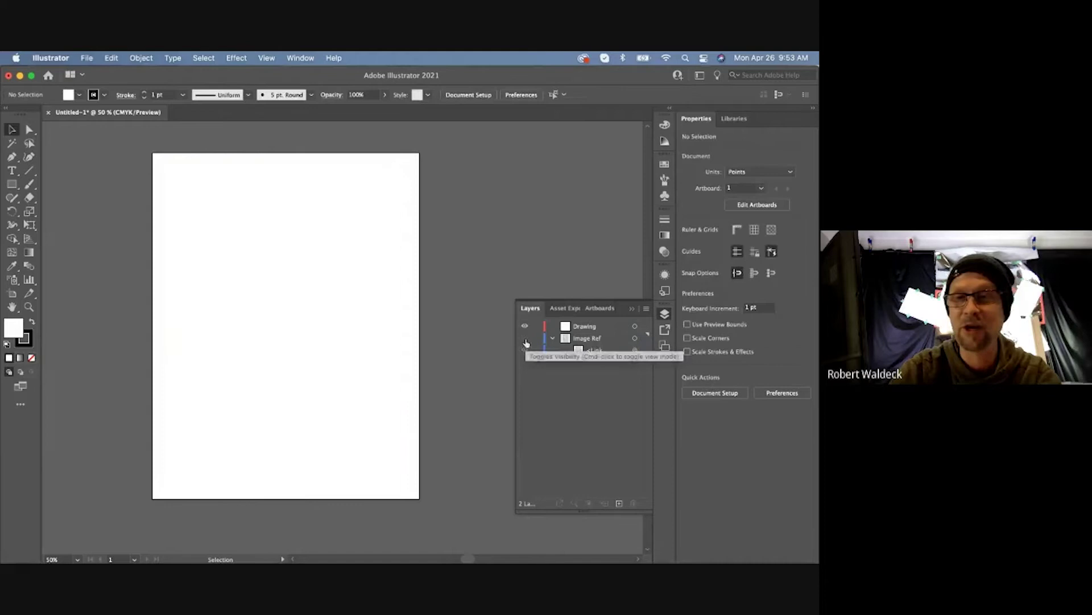
{"action": "left_click", "coordinate": [525, 339]}
{"action": "left_click", "coordinate": [525, 338]}
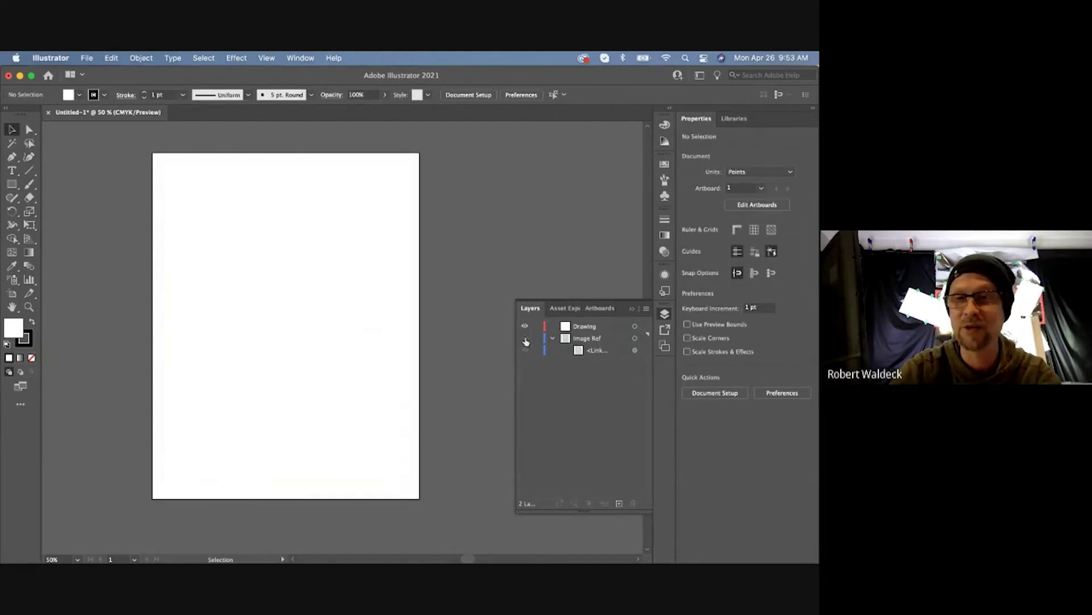
{"action": "left_click", "coordinate": [524, 339]}
{"action": "left_click", "coordinate": [525, 338]}
{"action": "left_click", "coordinate": [525, 339]}
{"action": "left_click", "coordinate": [588, 327]}
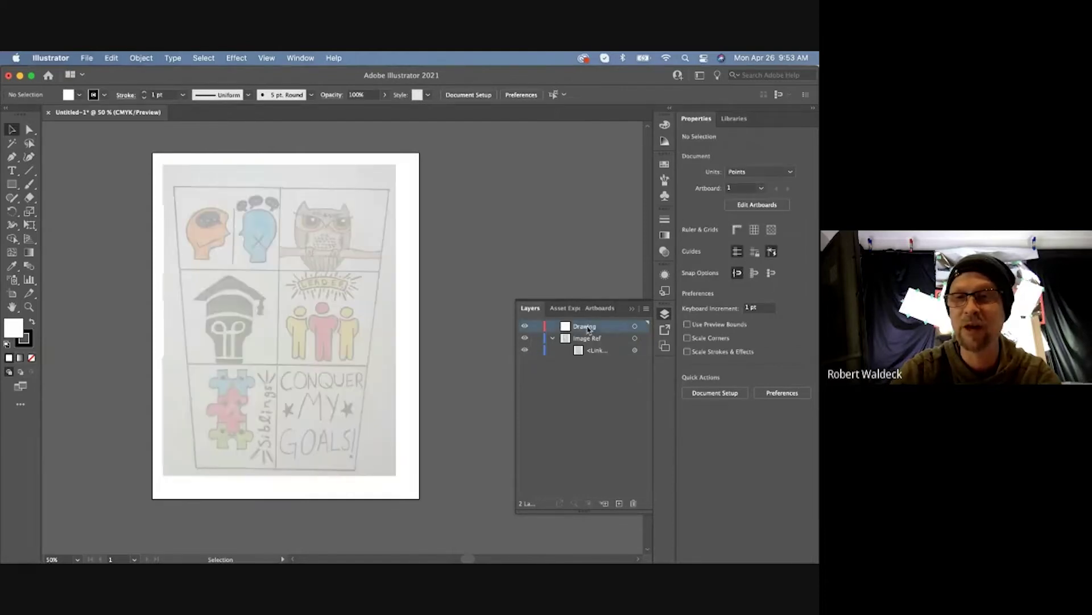
{"action": "left_click", "coordinate": [635, 327]}
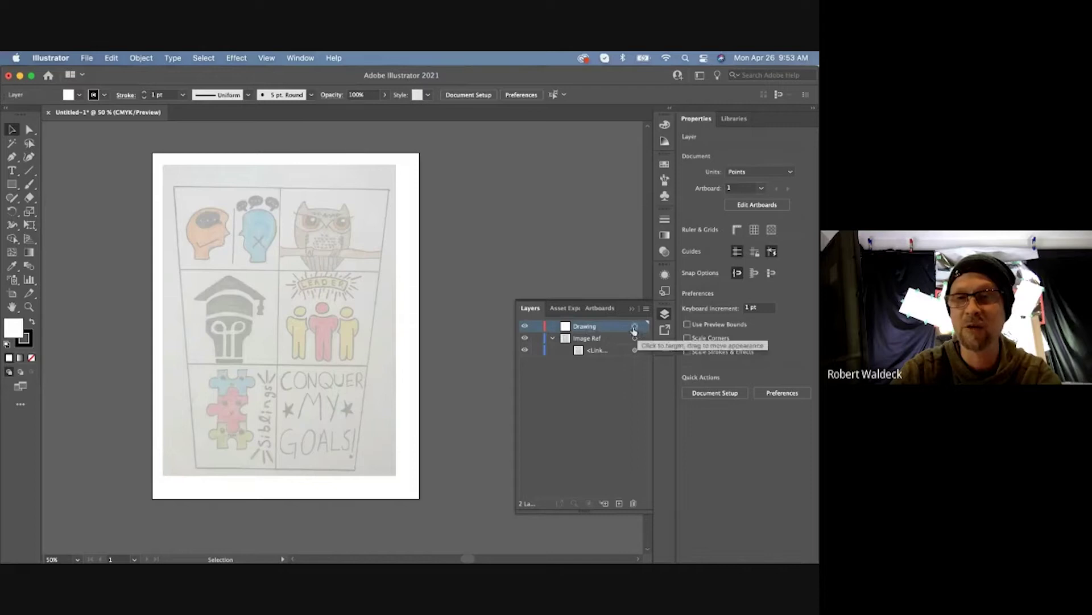
Step: Zoom to 150% and bring the Leader panel's three figures into view
{"action": "key", "text": "z"}
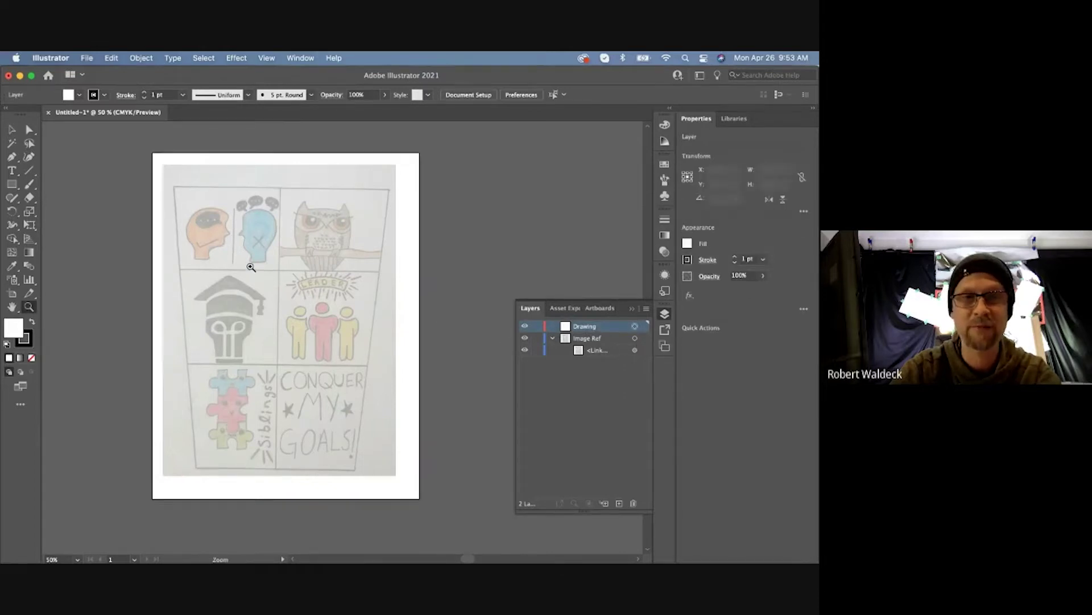
{"action": "left_click_drag", "start_coordinate": [250, 267], "coordinate": [432, 324]}
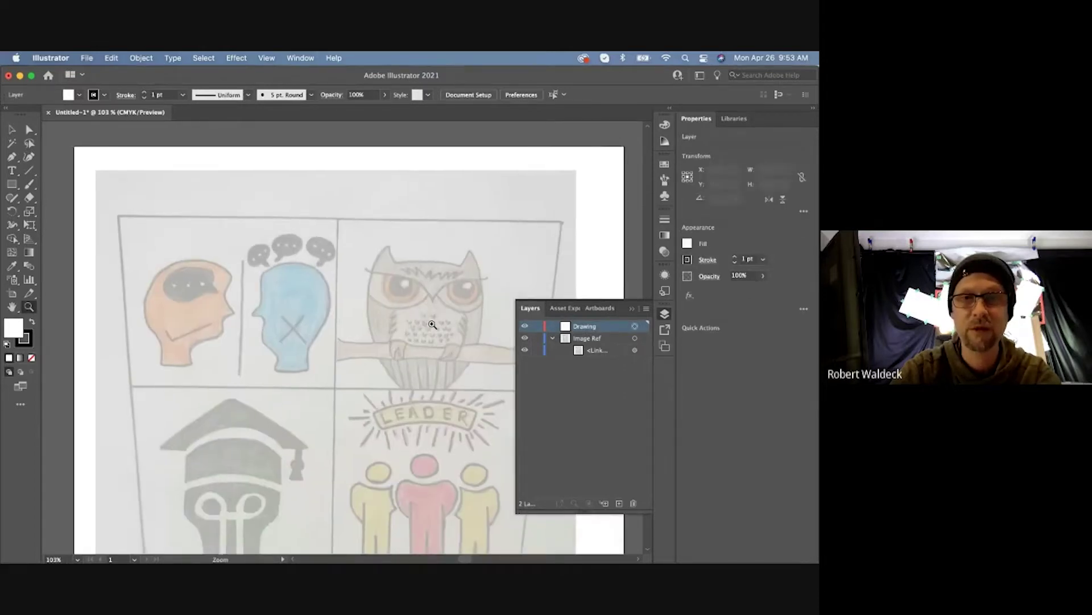
{"action": "left_click", "coordinate": [433, 325]}
{"action": "left_click_drag", "start_coordinate": [289, 323], "coordinate": [341, 192]}
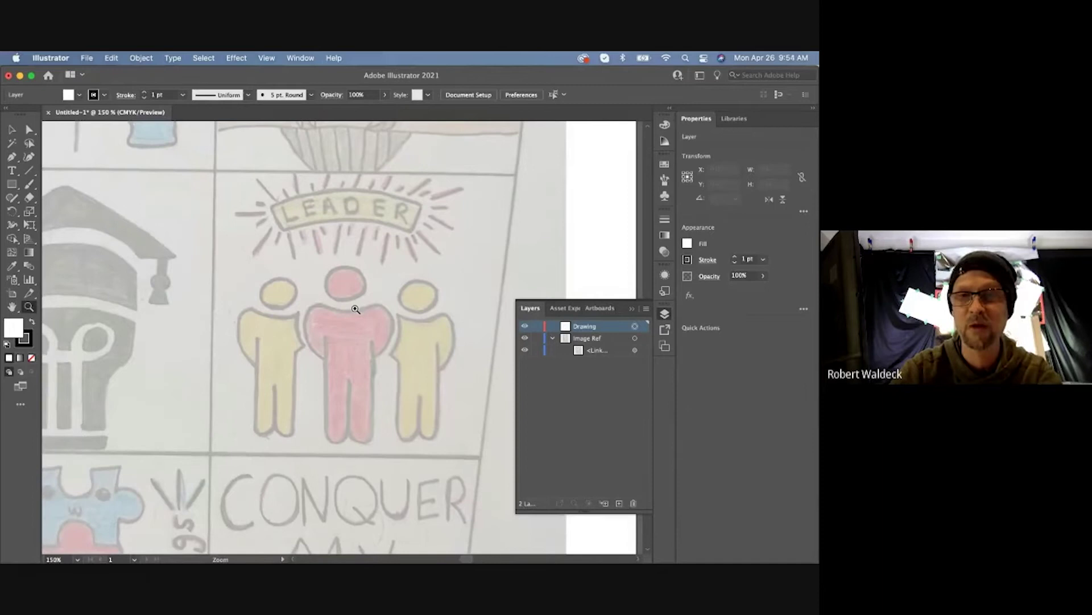
Step: Tear off the Pen tool group as a floating panel over the canvas
{"action": "left_click", "coordinate": [14, 159]}
{"action": "left_click", "coordinate": [16, 163]}
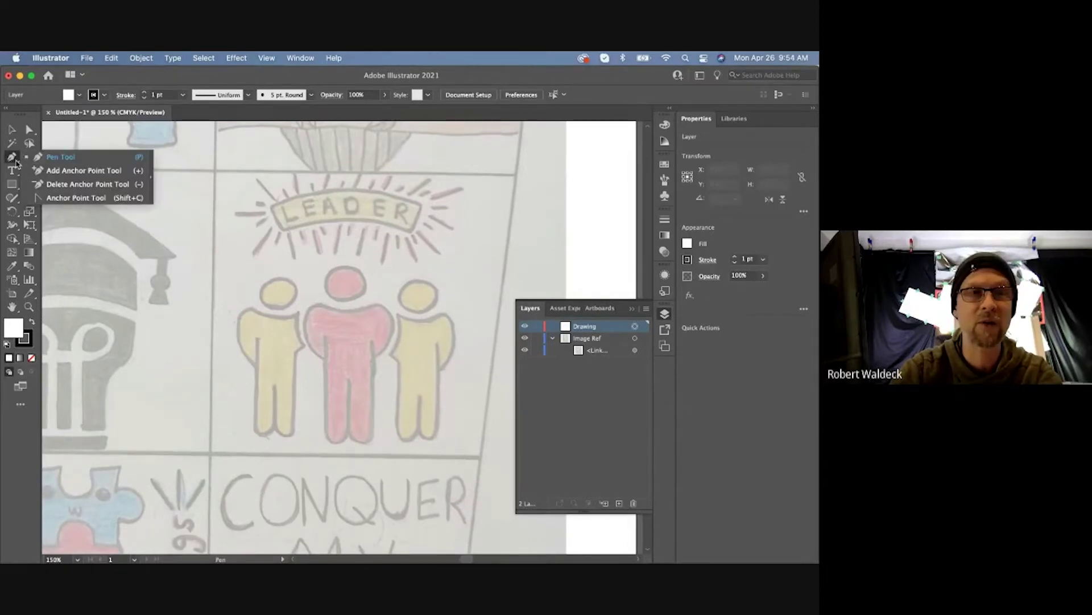
{"action": "left_click", "coordinate": [149, 173]}
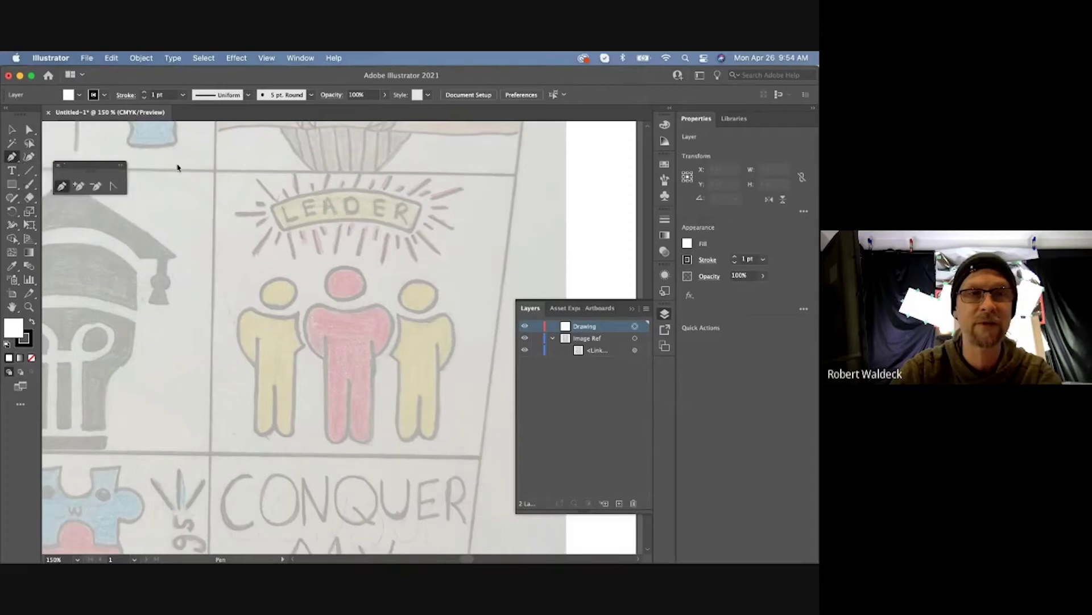
{"action": "left_click_drag", "start_coordinate": [178, 166], "coordinate": [397, 161]}
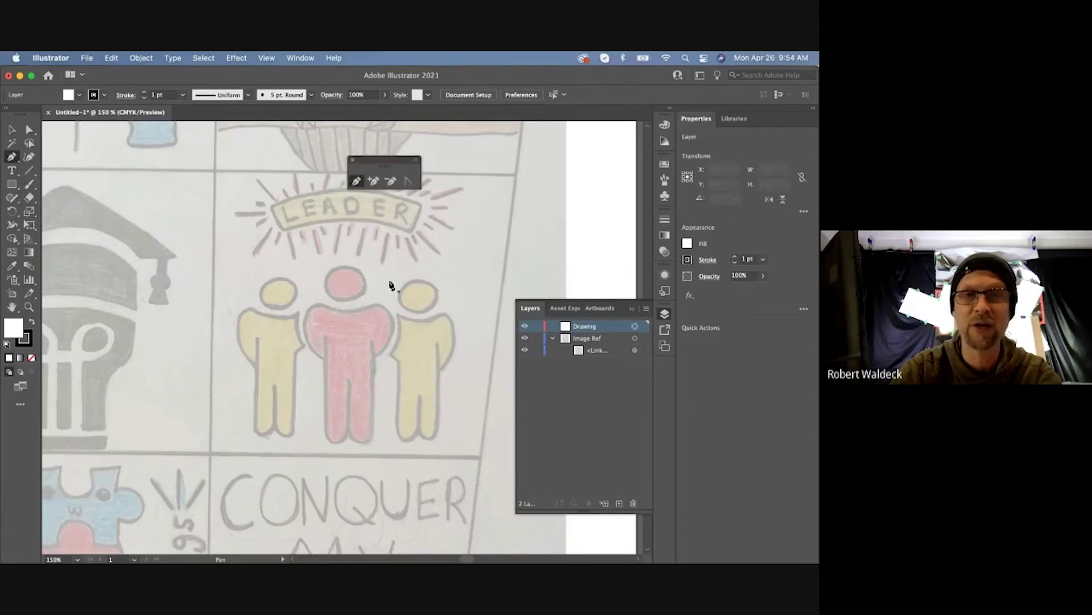
Step: Tear off the shape tools as a floating panel and choose the Ellipse tool
{"action": "left_click", "coordinate": [12, 185]}
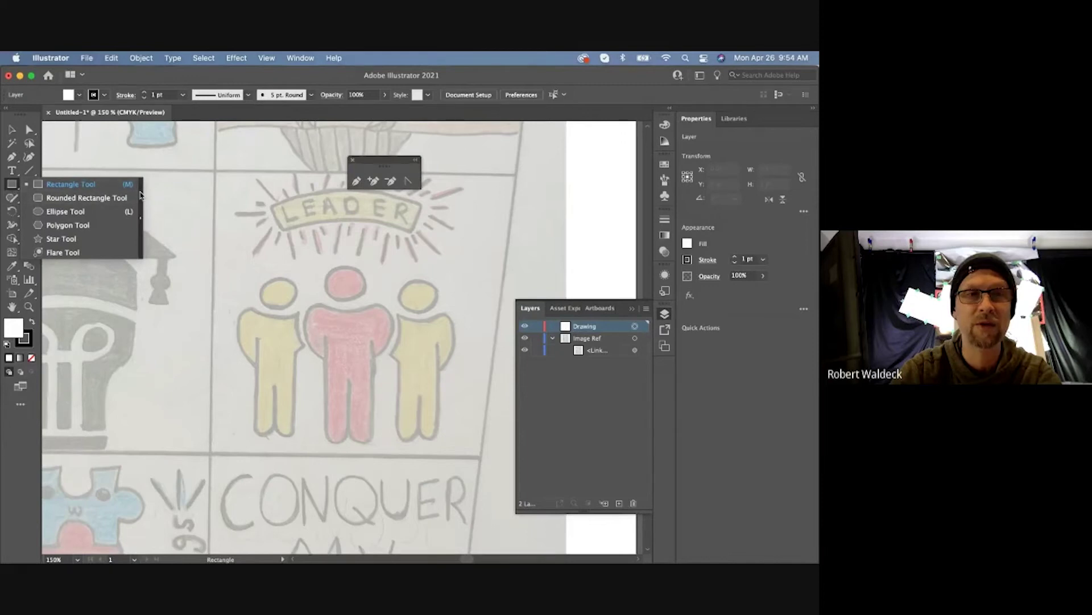
{"action": "left_click", "coordinate": [140, 194]}
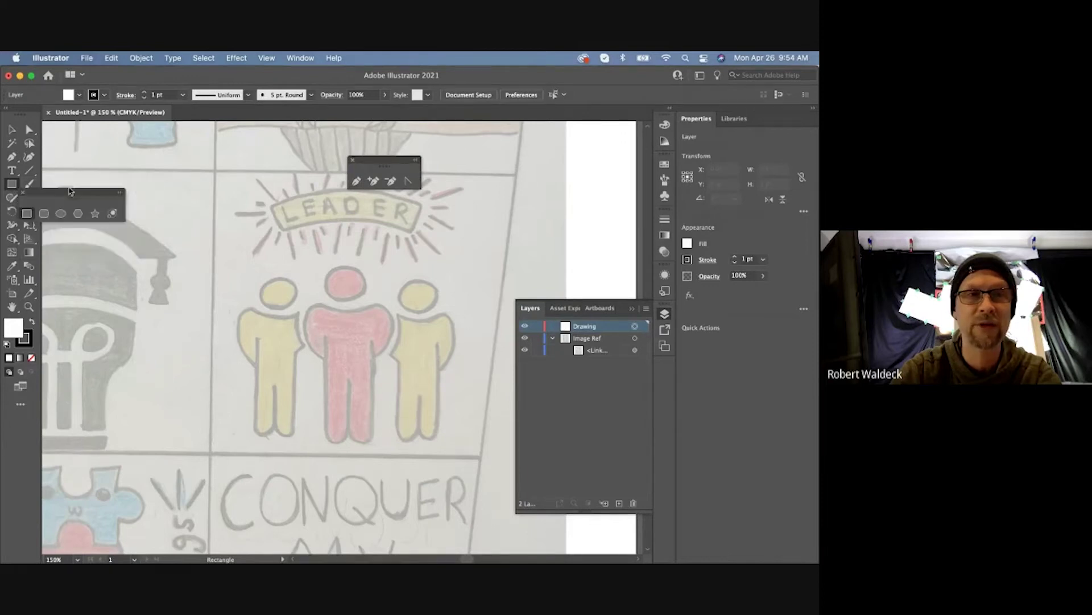
{"action": "left_click_drag", "start_coordinate": [69, 191], "coordinate": [295, 198]}
{"action": "left_click", "coordinate": [287, 221]}
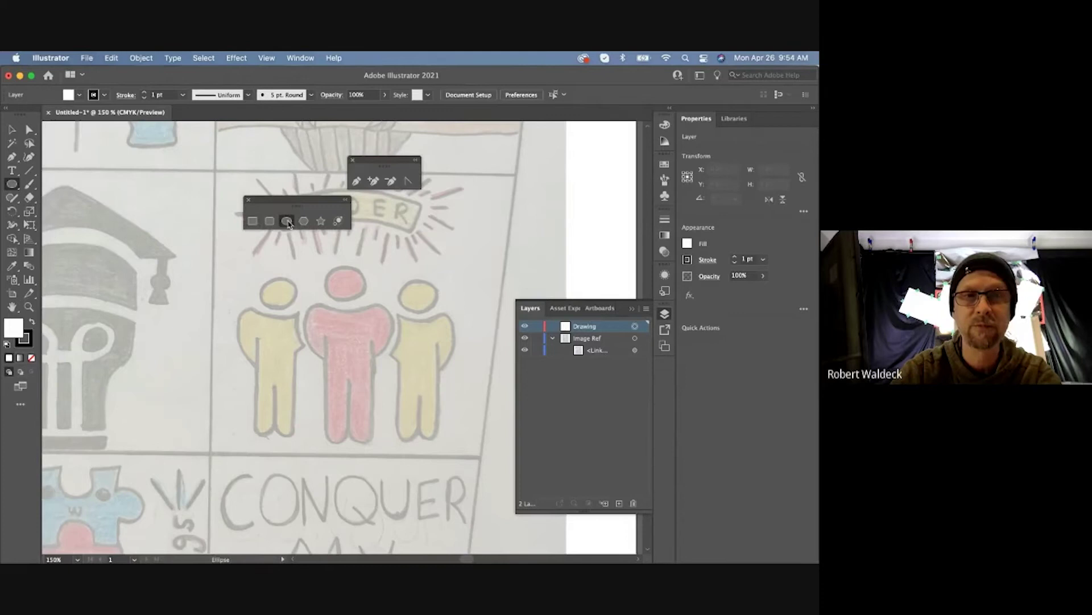
Step: Draw a red-filled circle with a 2 pt stroke over the leader's head, then deselect
{"action": "left_click_drag", "start_coordinate": [330, 267], "coordinate": [366, 303]}
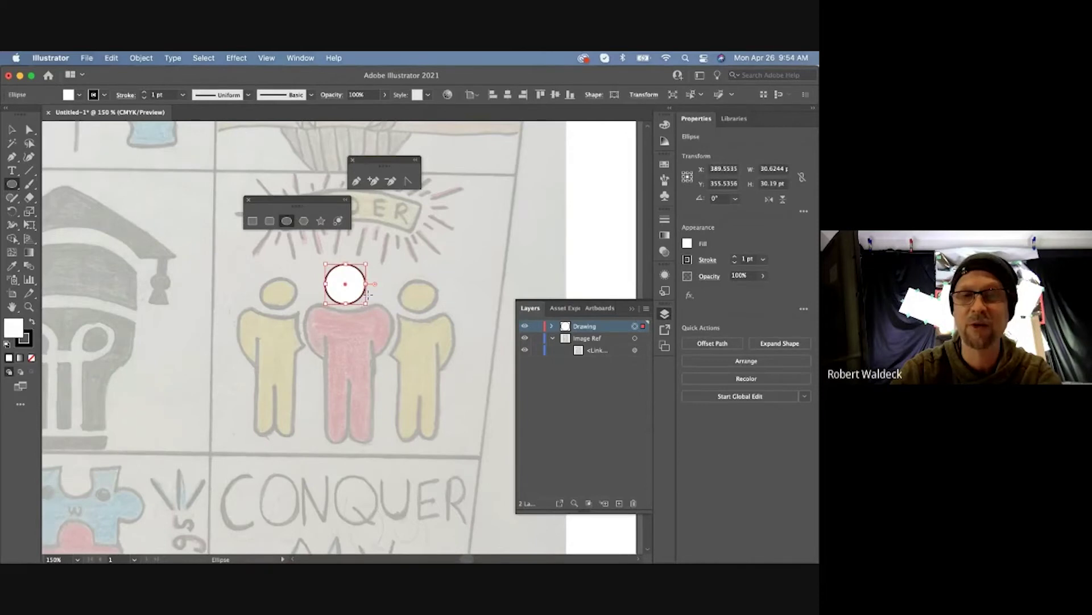
{"action": "left_click", "coordinate": [79, 95]}
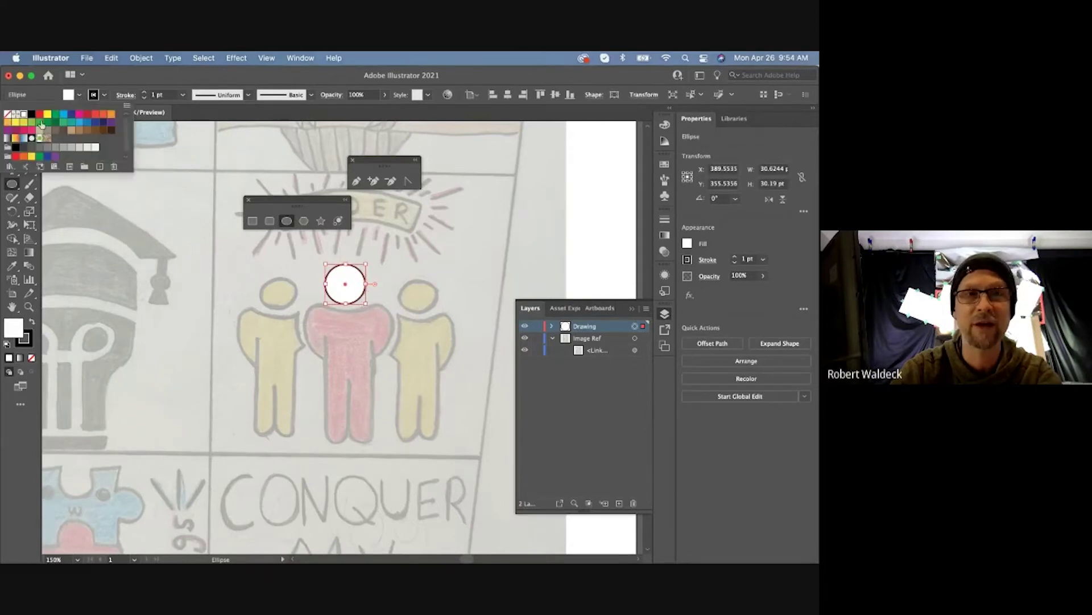
{"action": "left_click", "coordinate": [39, 115]}
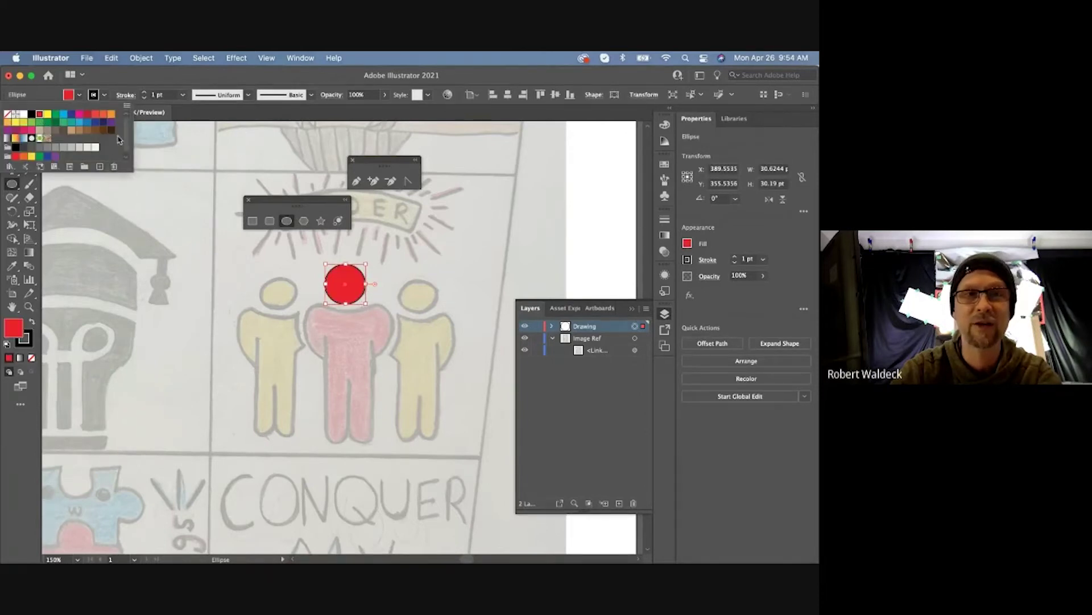
{"action": "left_click", "coordinate": [182, 98]}
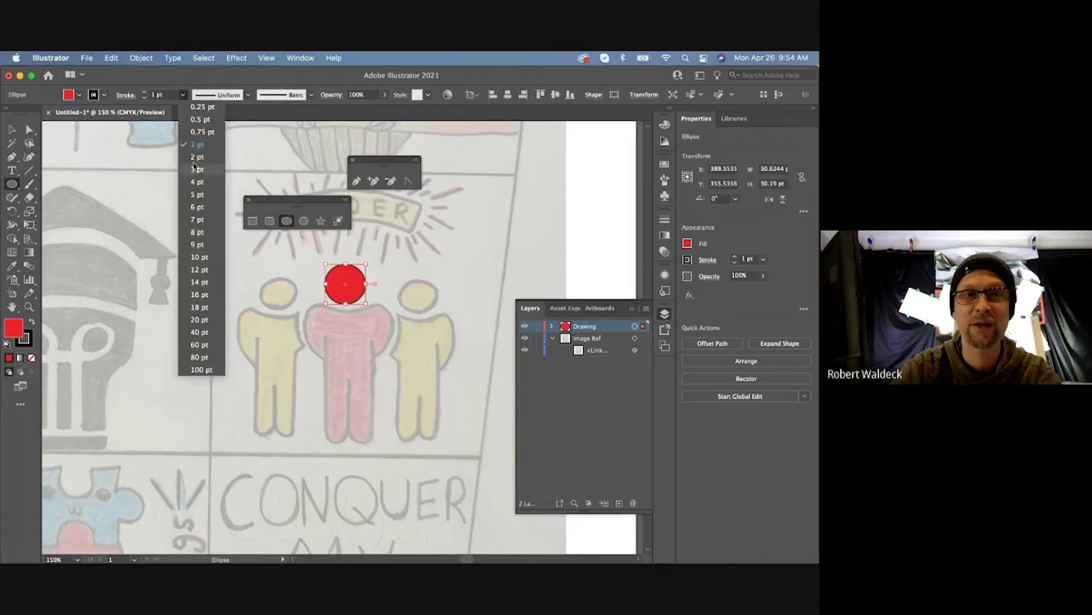
{"action": "left_click", "coordinate": [196, 158]}
{"action": "left_click", "coordinate": [12, 130]}
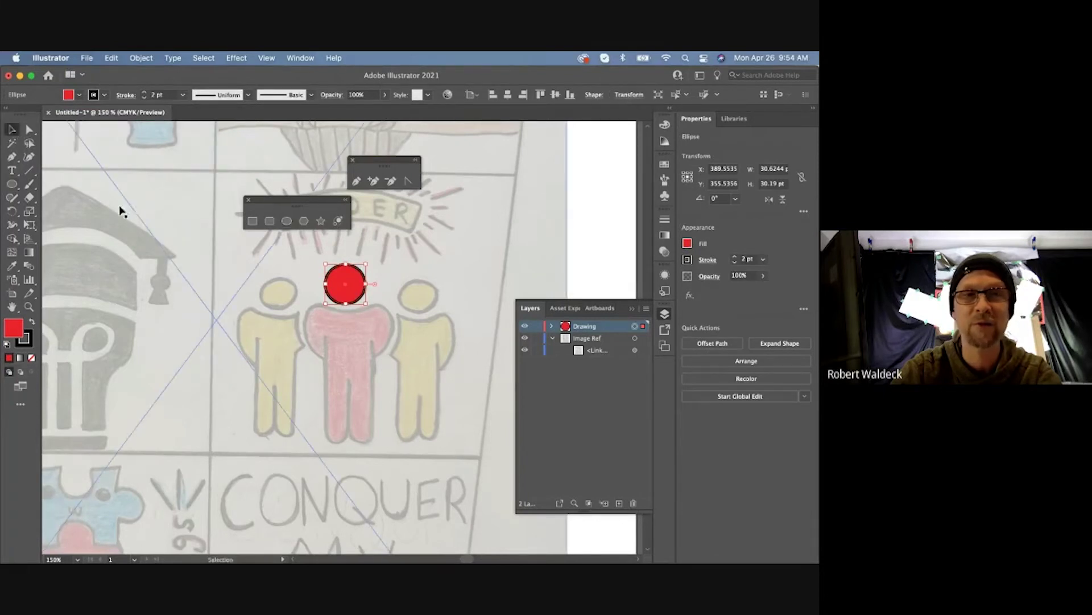
{"action": "left_click", "coordinate": [131, 222]}
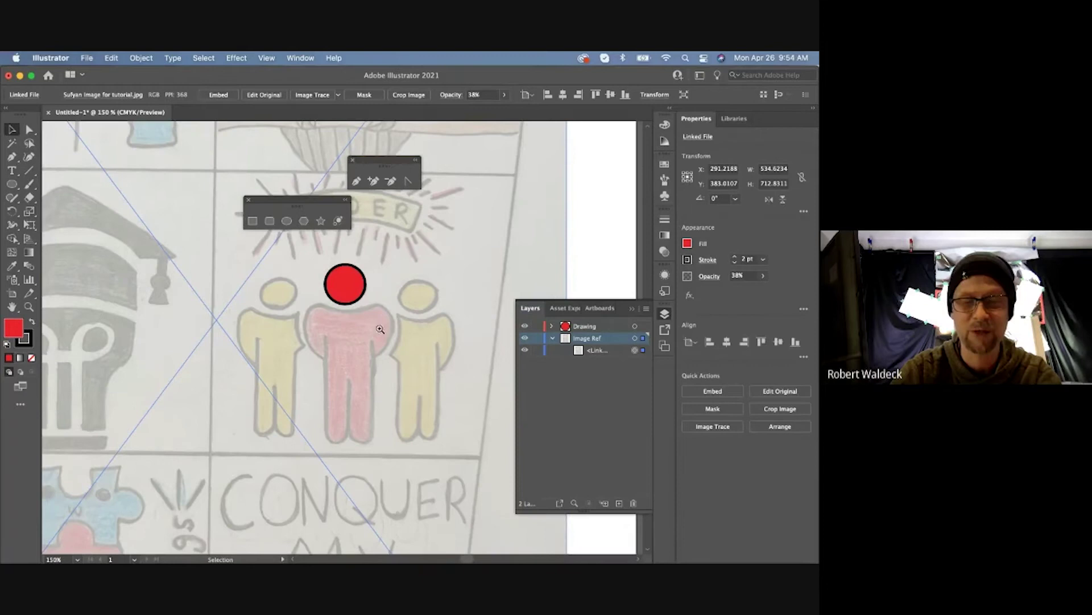
Step: Zoom to 300% centred on the leader figure
{"action": "key", "text": "z"}
{"action": "left_click", "coordinate": [363, 352]}
{"action": "left_click", "coordinate": [353, 351]}
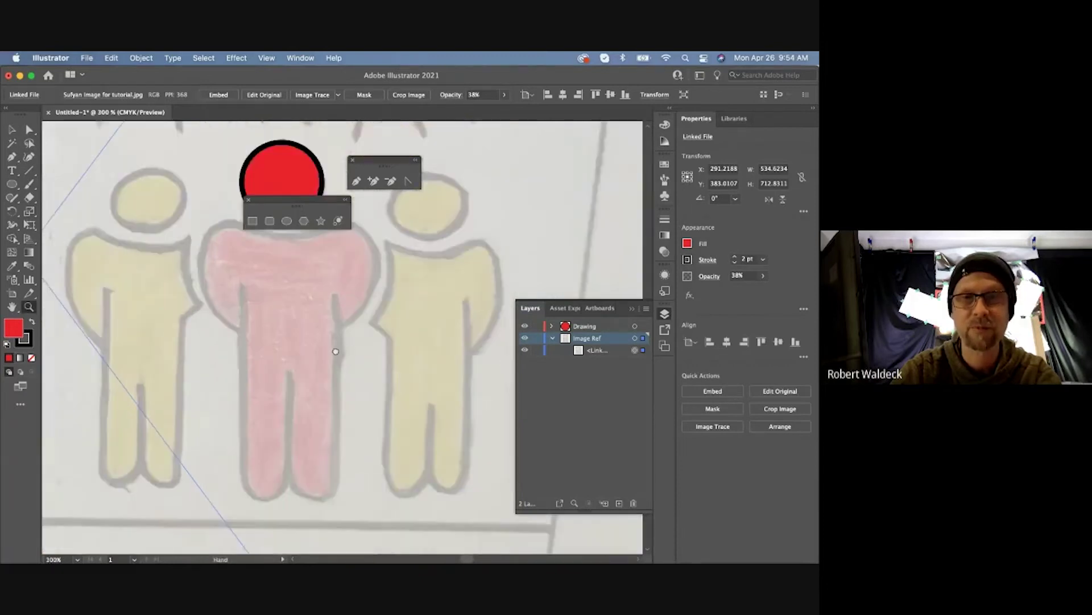
{"action": "left_click_drag", "start_coordinate": [335, 341], "coordinate": [373, 378]}
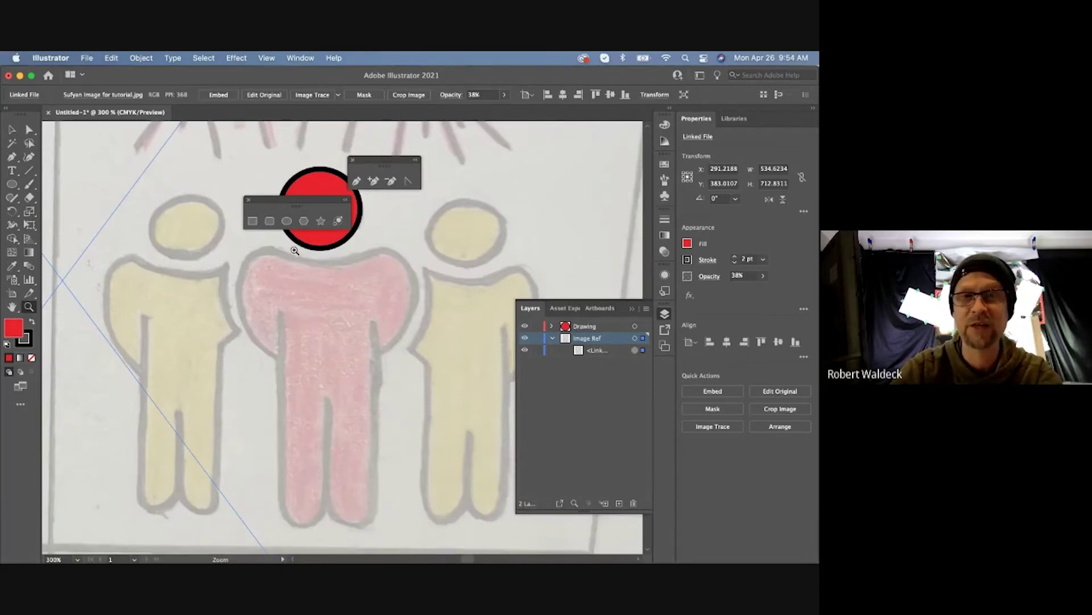
Step: Draw a pill-shaped rounded rectangle, about 37.8 × 86.9 pt, over the leader's torso
{"action": "left_click", "coordinate": [271, 223]}
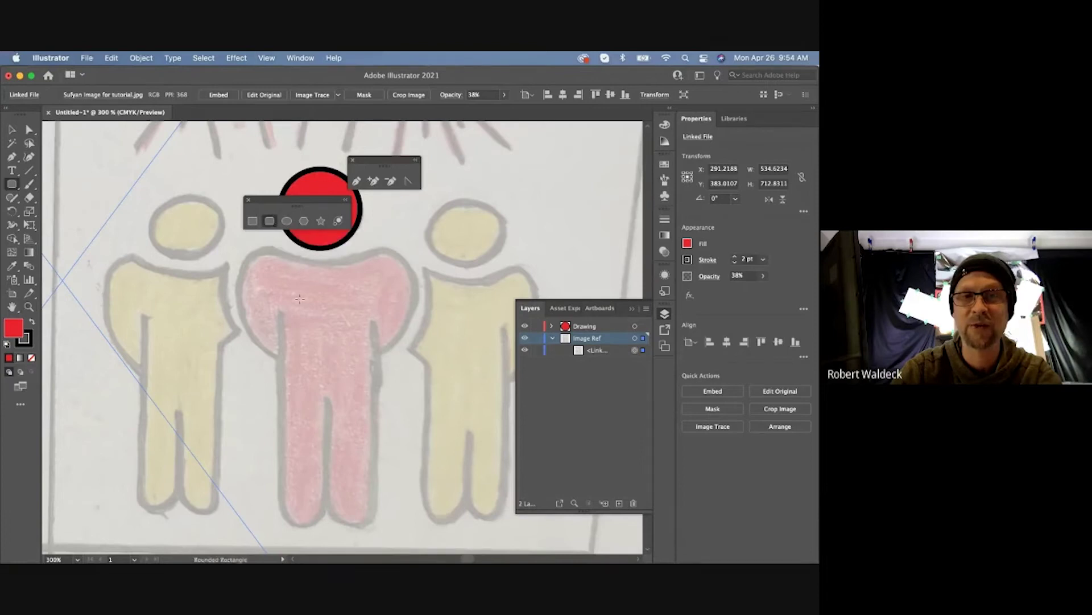
{"action": "left_click_drag", "start_coordinate": [300, 298], "coordinate": [376, 512]}
{"action": "key", "text": "Up"}
{"action": "key", "text": "Up"}
{"action": "key", "text": "Up"}
{"action": "key", "text": "Up"}
{"action": "key", "text": "Up"}
{"action": "key", "text": "Up"}
{"action": "key", "text": "Down"}
{"action": "key", "text": "Down"}
{"action": "key", "text": "Down"}
{"action": "key", "text": "Down"}
{"action": "key", "text": "Down"}
{"action": "key", "text": "Down"}
{"action": "key", "text": "Down"}
{"action": "key", "text": "Down"}
{"action": "key", "text": "Down"}
{"action": "key", "text": "Down"}
{"action": "key", "text": "Down"}
{"action": "key", "text": "Down"}
{"action": "key", "text": "Down"}
{"action": "key", "text": "Down"}
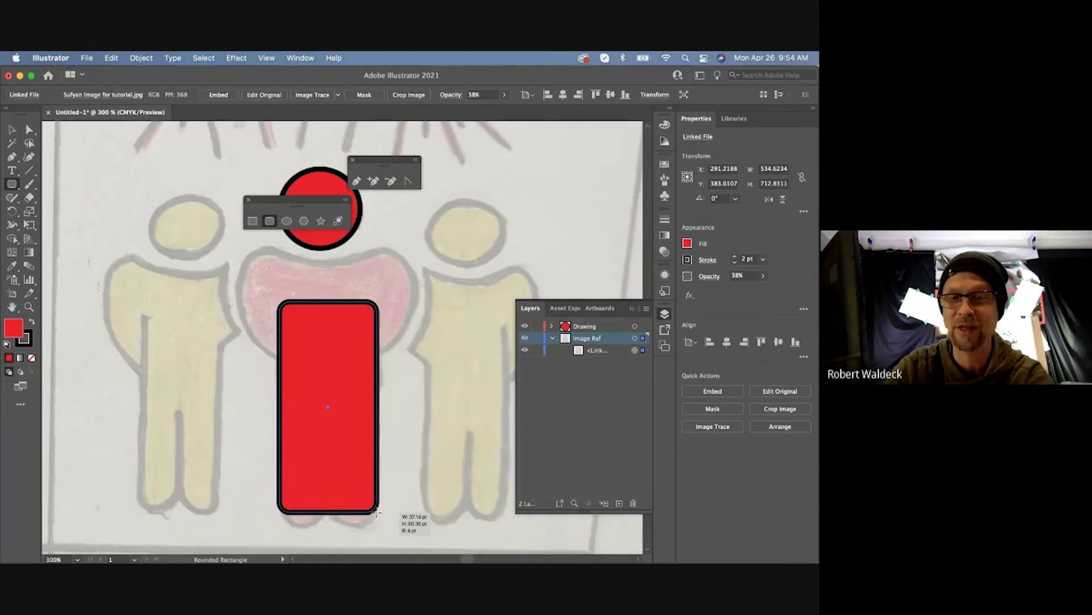
{"action": "key", "text": "Up"}
{"action": "mouse_move", "coordinate": [376, 512]}
{"action": "left_mouse_down"}
{"action": "mouse_move", "coordinate": [495, 516]}
{"action": "mouse_move", "coordinate": [367, 515]}
{"action": "mouse_move", "coordinate": [377, 532]}
{"action": "left_mouse_up"}
{"action": "key", "text": "Up"}
{"action": "key", "text": "Up"}
{"action": "key", "text": "Up"}
{"action": "key", "text": "Up"}
{"action": "key", "text": "Up"}
{"action": "key", "text": "Up"}
{"action": "key", "text": "Up"}
{"action": "key", "text": "Up"}
{"action": "key", "text": "Up"}
{"action": "key", "text": "Up"}
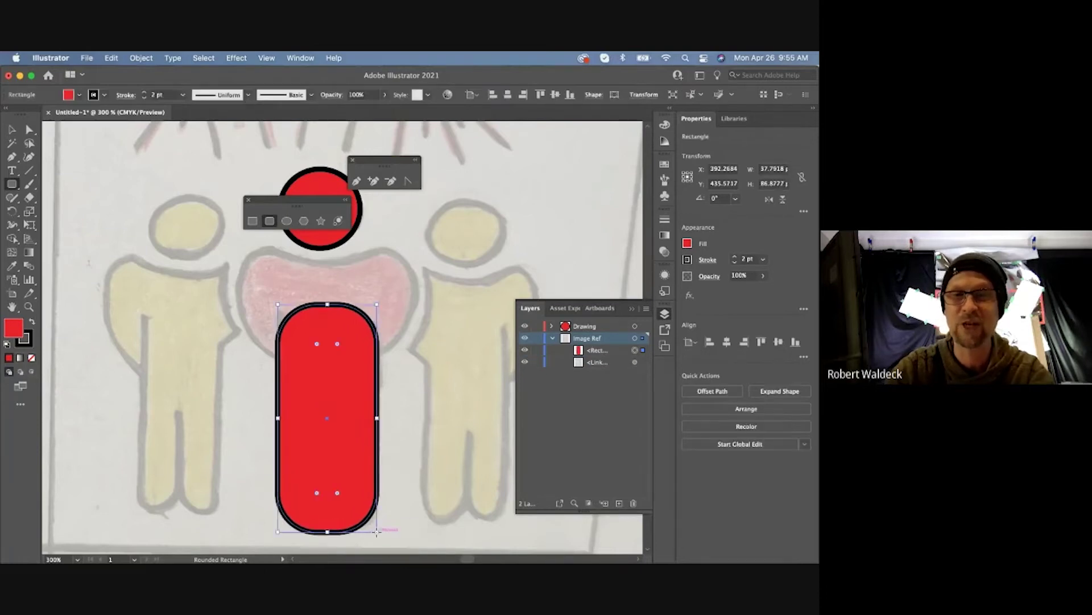
Step: Expand the Drawing layer and hide its red body rectangle and red head ellipse
{"action": "left_click", "coordinate": [11, 130]}
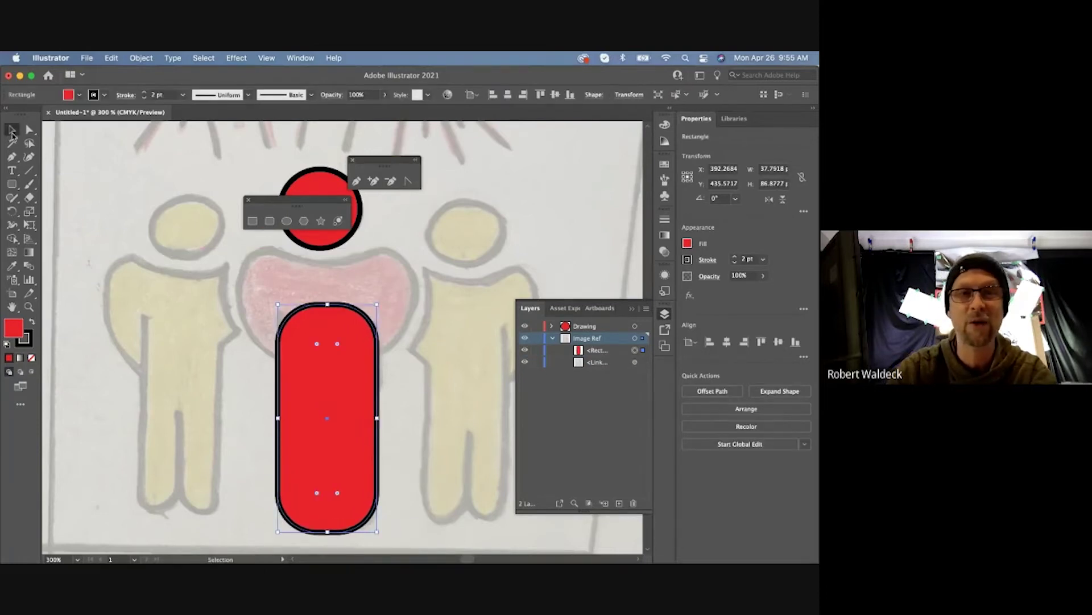
{"action": "left_click", "coordinate": [131, 203]}
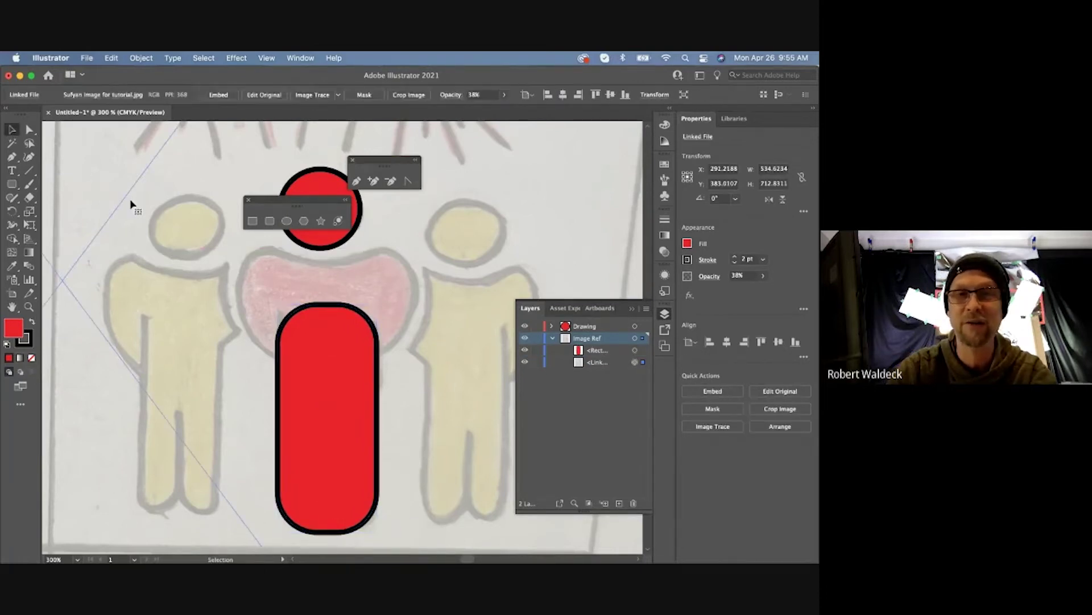
{"action": "left_click", "coordinate": [605, 349]}
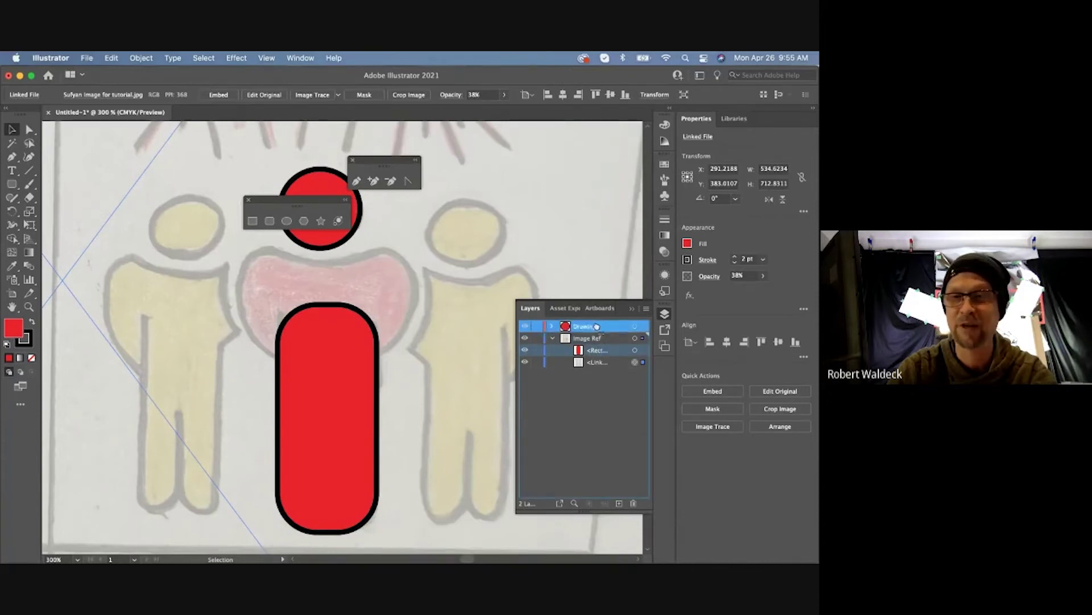
{"action": "left_click", "coordinate": [552, 339]}
{"action": "left_click", "coordinate": [552, 326]}
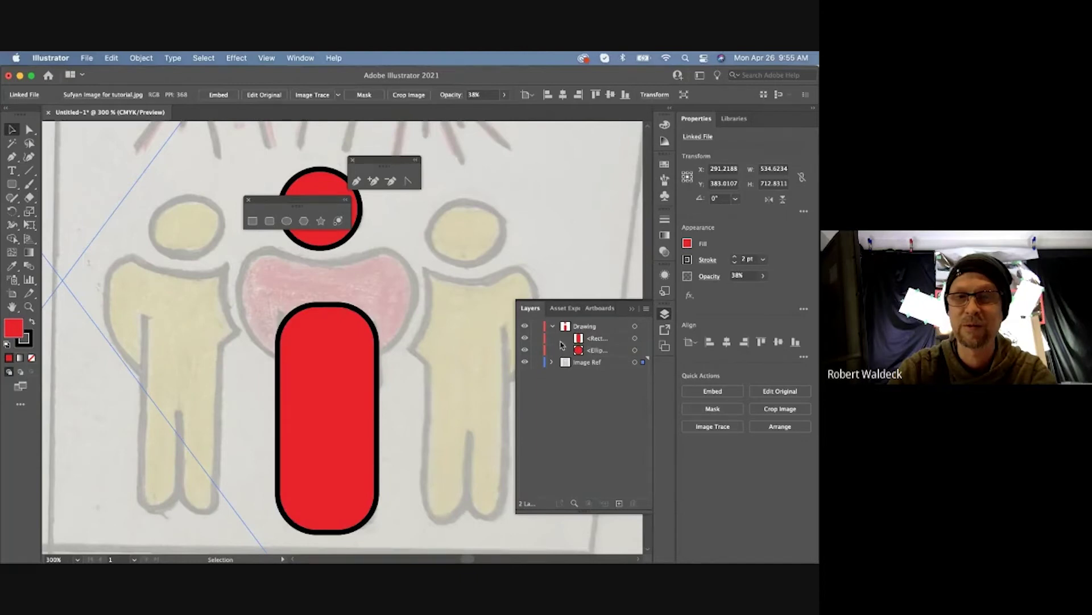
{"action": "left_click", "coordinate": [525, 338]}
{"action": "left_click", "coordinate": [525, 349]}
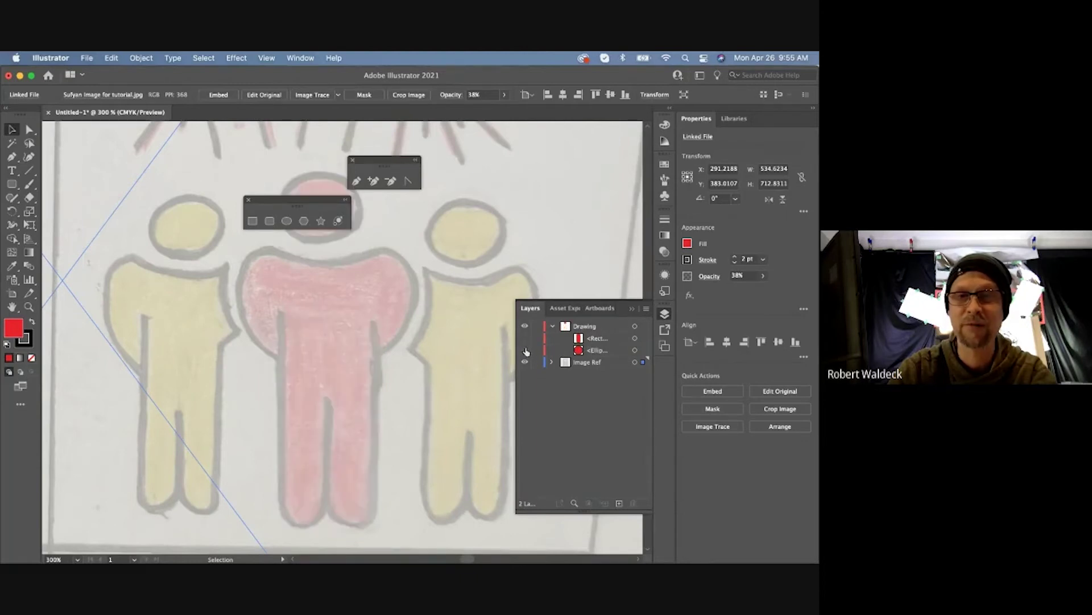
{"action": "left_click", "coordinate": [357, 181]}
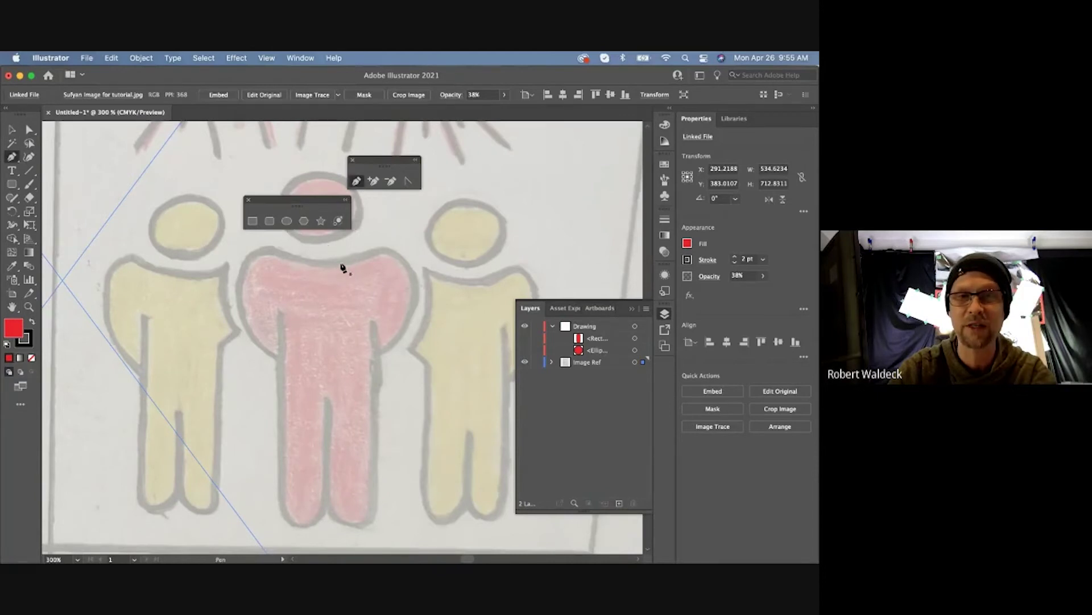
Step: Pen-draw a closed red shape around the sketched figure's shoulders and upper torso
{"action": "left_click_drag", "start_coordinate": [273, 247], "coordinate": [285, 363]}
{"action": "left_click", "coordinate": [377, 357]}
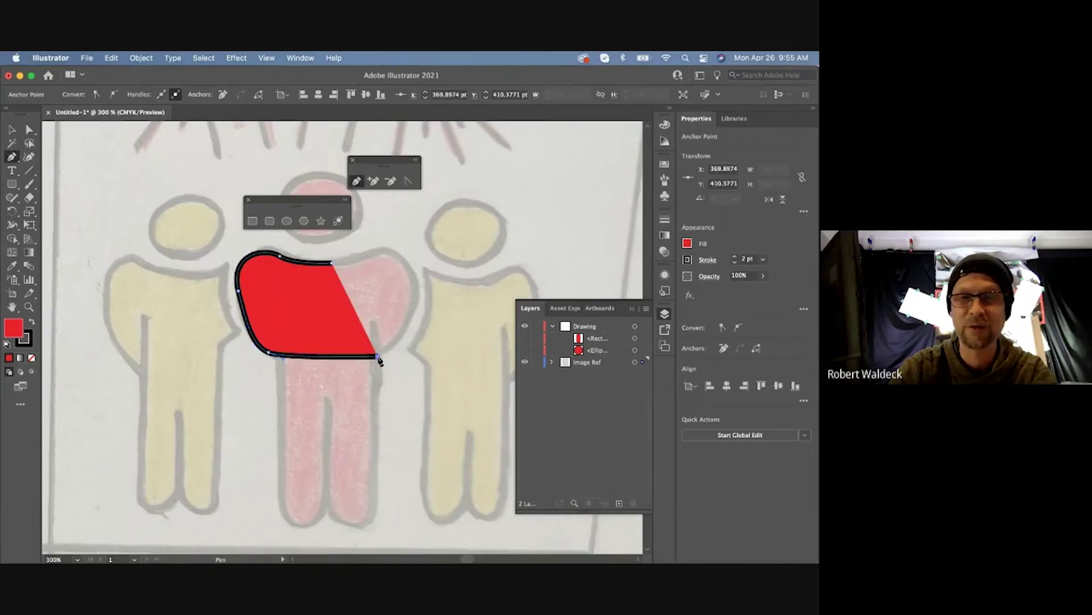
{"action": "left_click_drag", "start_coordinate": [418, 300], "coordinate": [375, 257]}
{"action": "left_click_drag", "start_coordinate": [331, 263], "coordinate": [332, 265]}
{"action": "left_click", "coordinate": [294, 265]}
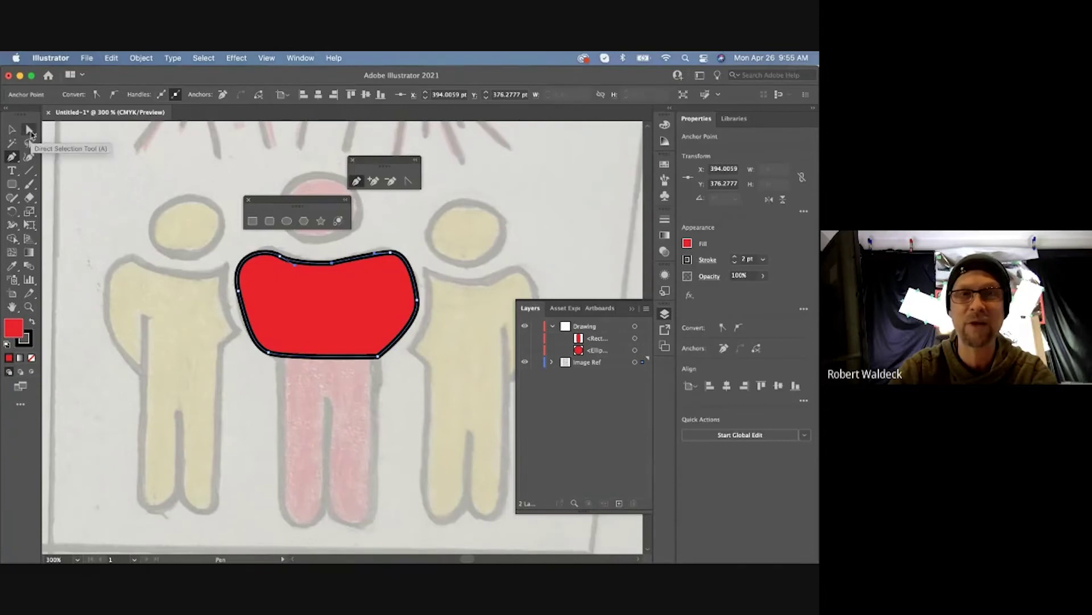
Step: Nudge the shoulder shape's top anchor and smooth it into a curved dip
{"action": "left_click", "coordinate": [30, 132]}
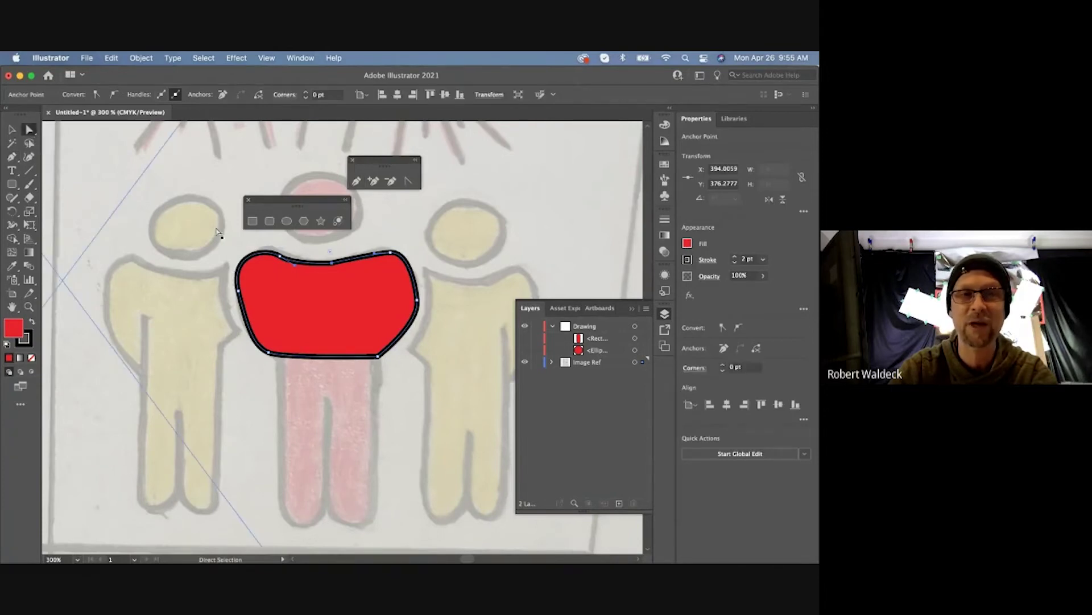
{"action": "left_click", "coordinate": [220, 232]}
{"action": "left_click_drag", "start_coordinate": [334, 267], "coordinate": [347, 268]}
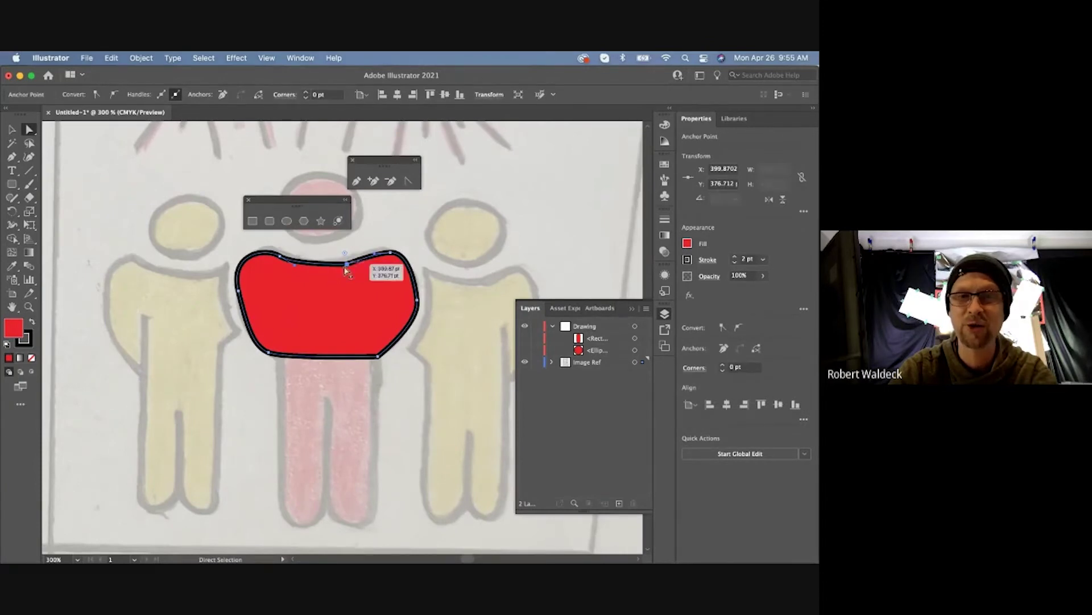
{"action": "left_click", "coordinate": [407, 181]}
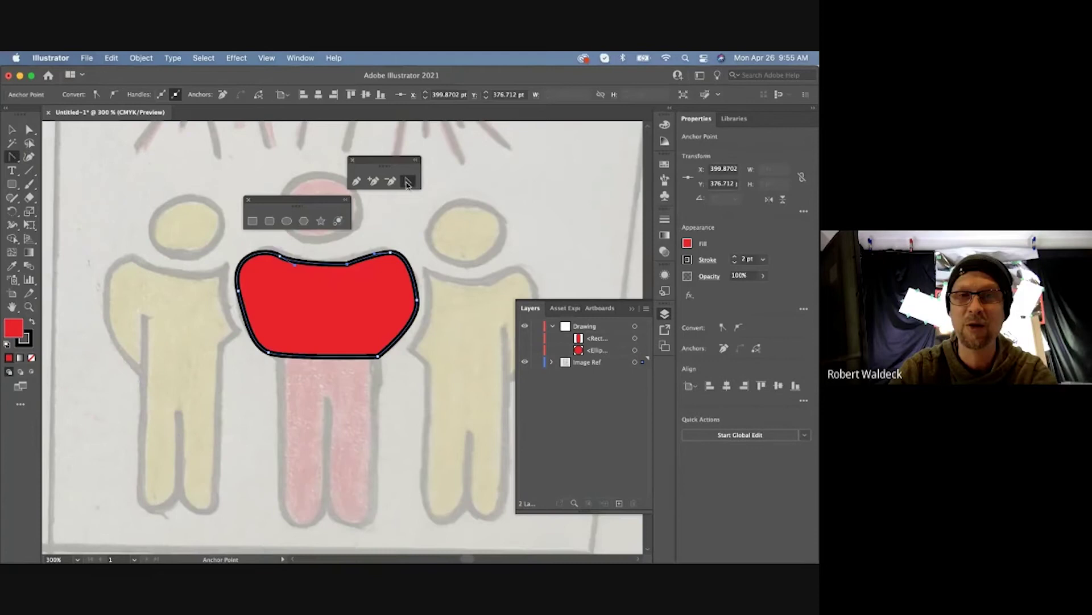
{"action": "left_click_drag", "start_coordinate": [346, 264], "coordinate": [336, 271]}
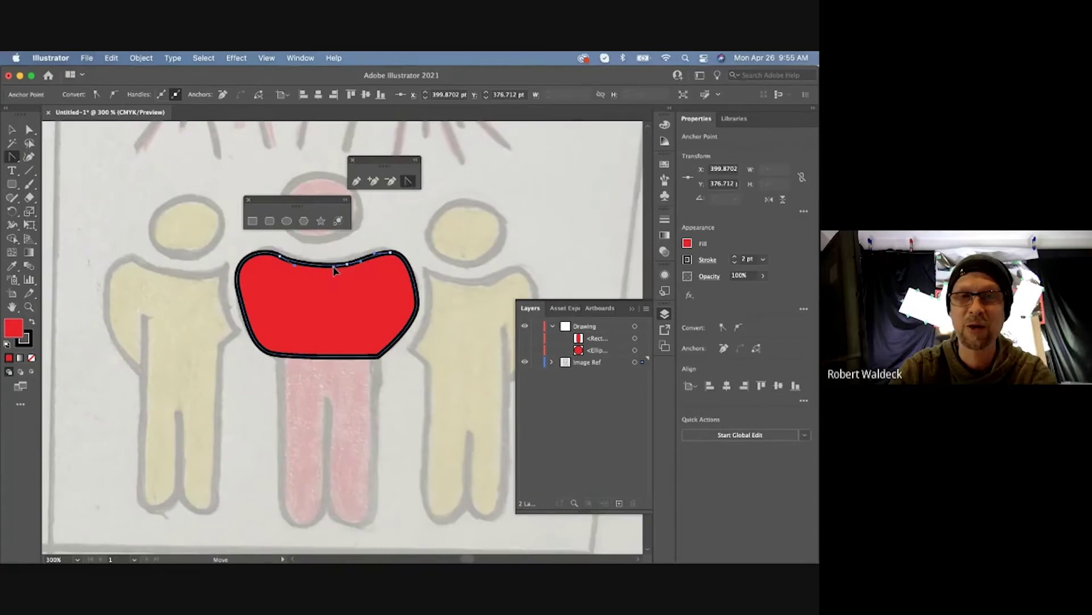
Step: Select the whole shoulder shape and show the red rounded-rectangle body again
{"action": "key", "text": "v"}
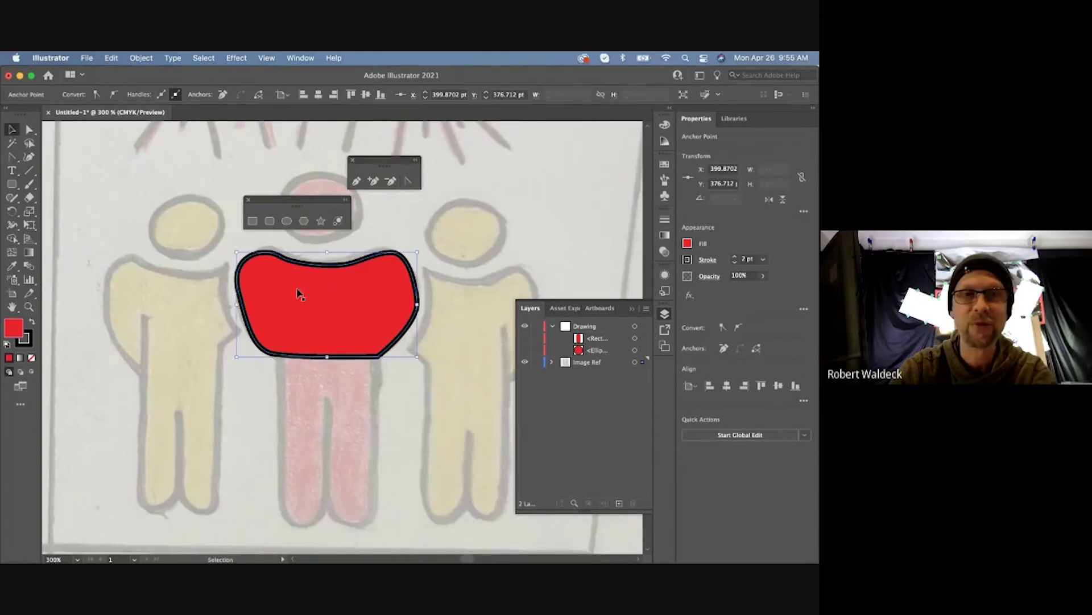
{"action": "left_click", "coordinate": [298, 290]}
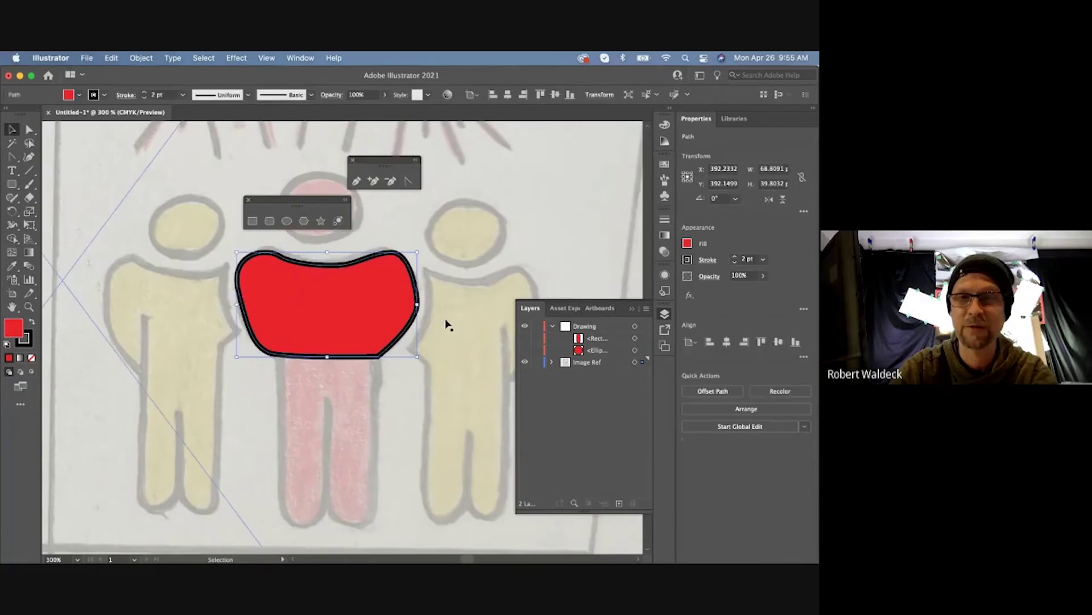
{"action": "left_click", "coordinate": [524, 338]}
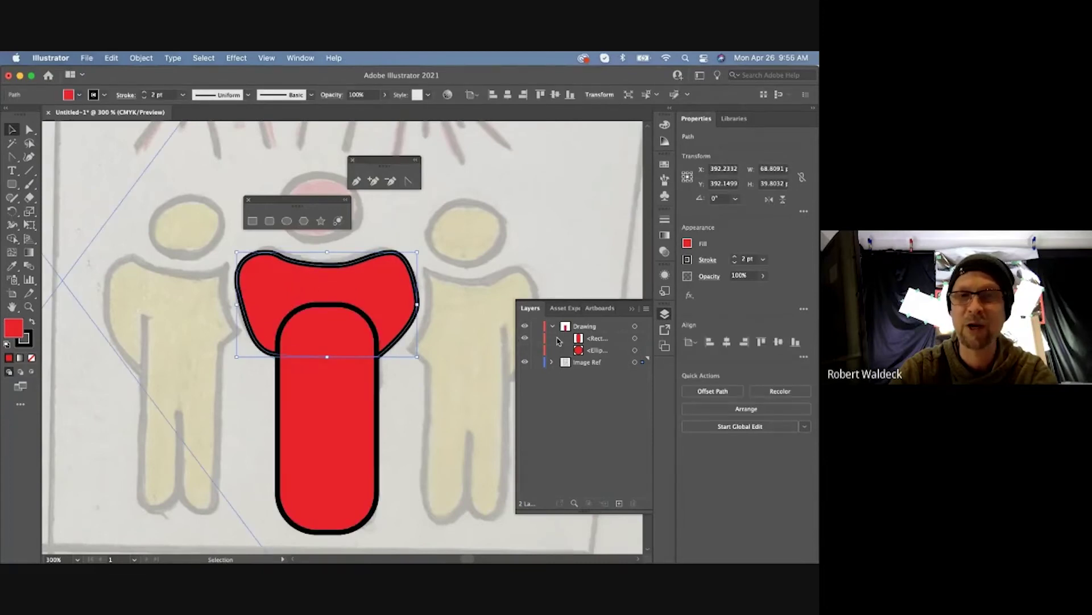
Step: Move the shoulder path into the Drawing layer and select it with the body rectangle
{"action": "left_click", "coordinate": [550, 363]}
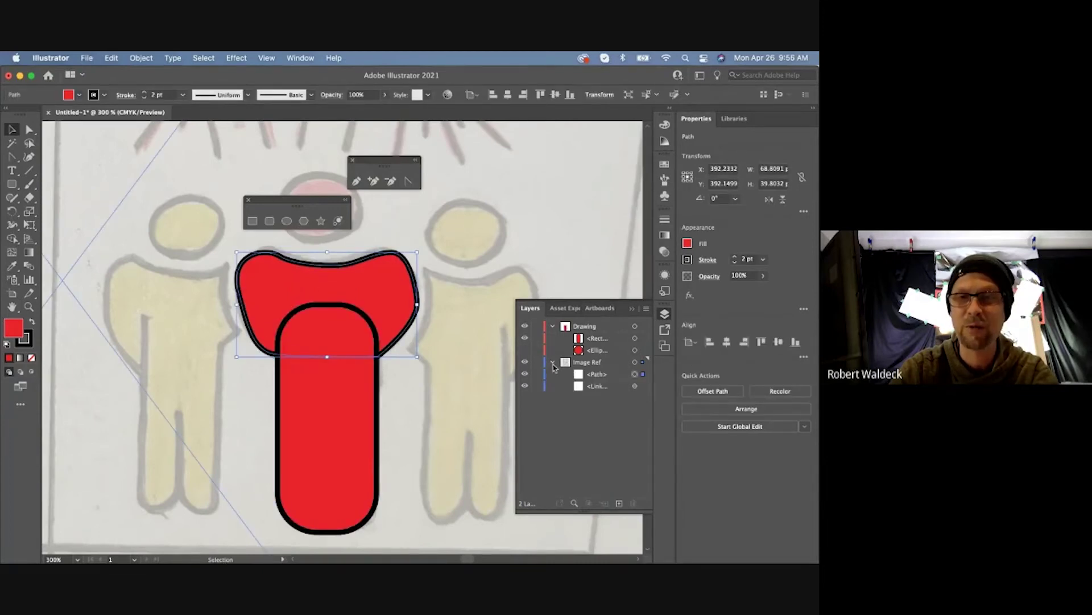
{"action": "mouse_move", "coordinate": [589, 376]}
{"action": "left_mouse_down"}
{"action": "mouse_move", "coordinate": [597, 338]}
{"action": "mouse_move", "coordinate": [608, 340]}
{"action": "left_mouse_up"}
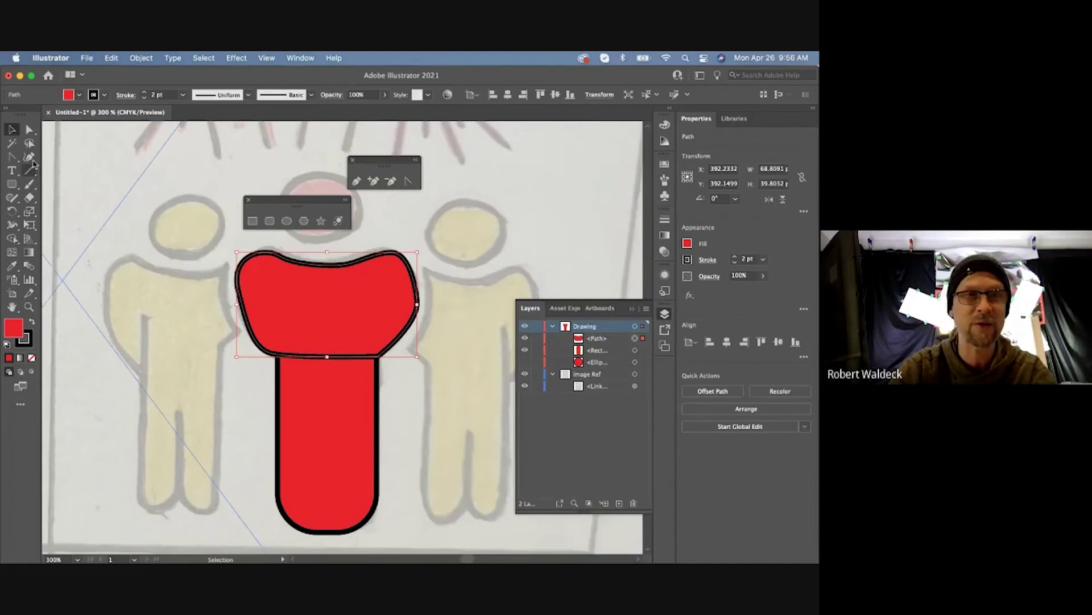
{"action": "left_click", "coordinate": [11, 143]}
{"action": "left_click", "coordinate": [277, 286]}
{"action": "left_click", "coordinate": [12, 129]}
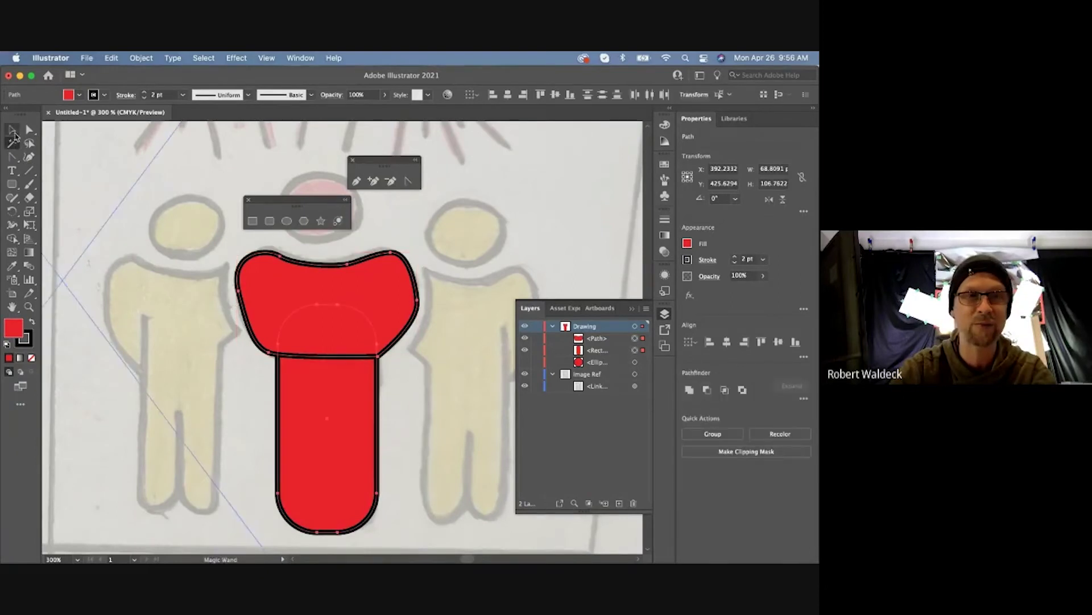
{"action": "left_click", "coordinate": [285, 280]}
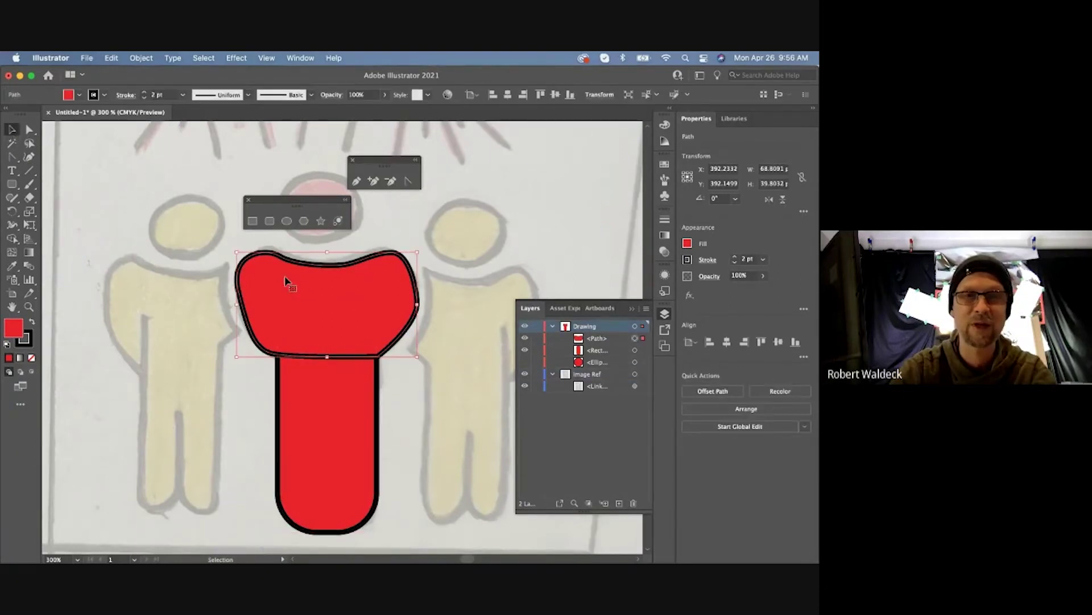
{"action": "left_click", "coordinate": [322, 420], "text": "shift"}
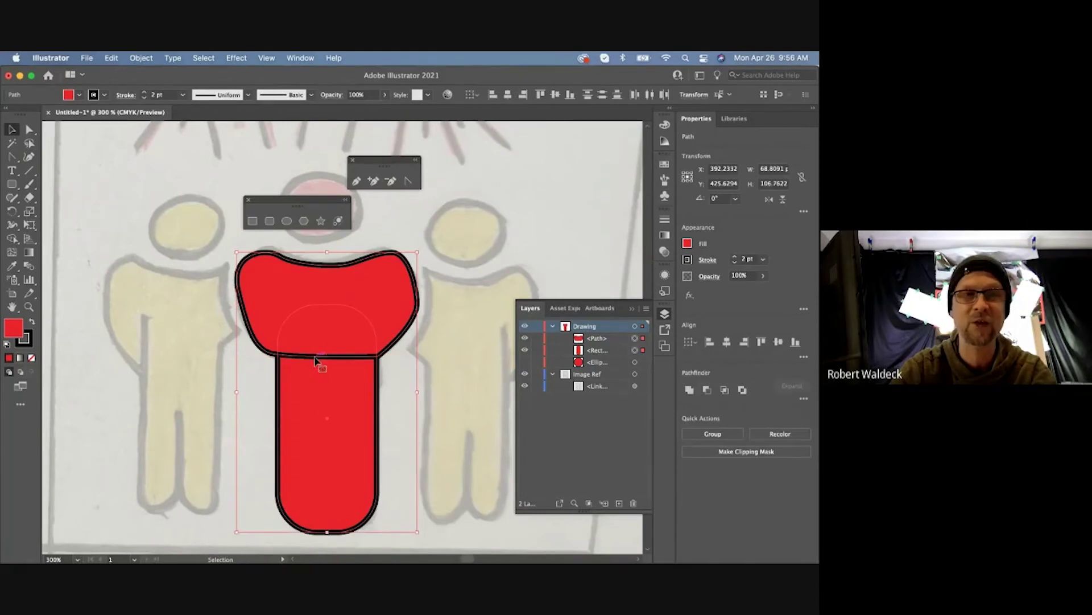
Step: Merge the body rectangle into the shoulder shape with the Shape Builder tool
{"action": "left_click", "coordinate": [11, 239]}
{"action": "left_click_drag", "start_coordinate": [156, 250], "coordinate": [167, 252]}
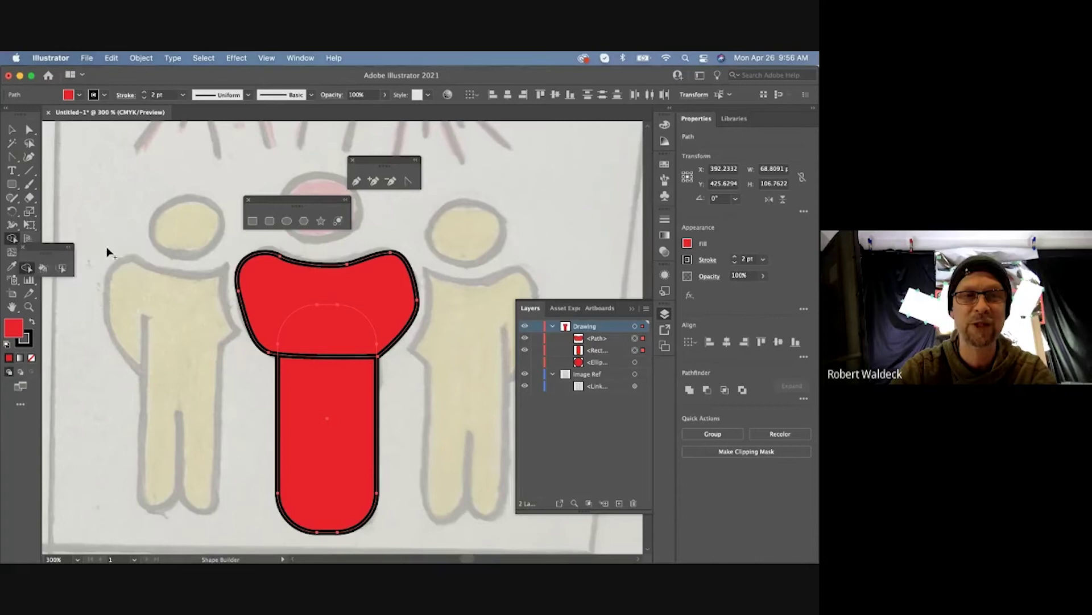
{"action": "left_click_drag", "start_coordinate": [84, 249], "coordinate": [186, 249]}
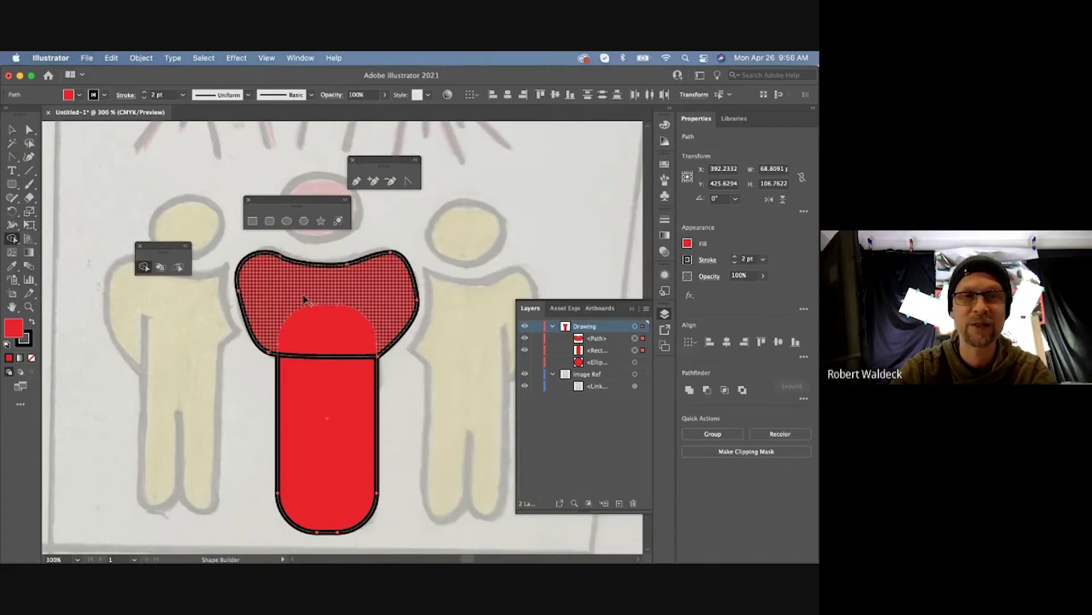
{"action": "left_click_drag", "start_coordinate": [329, 415], "coordinate": [329, 292]}
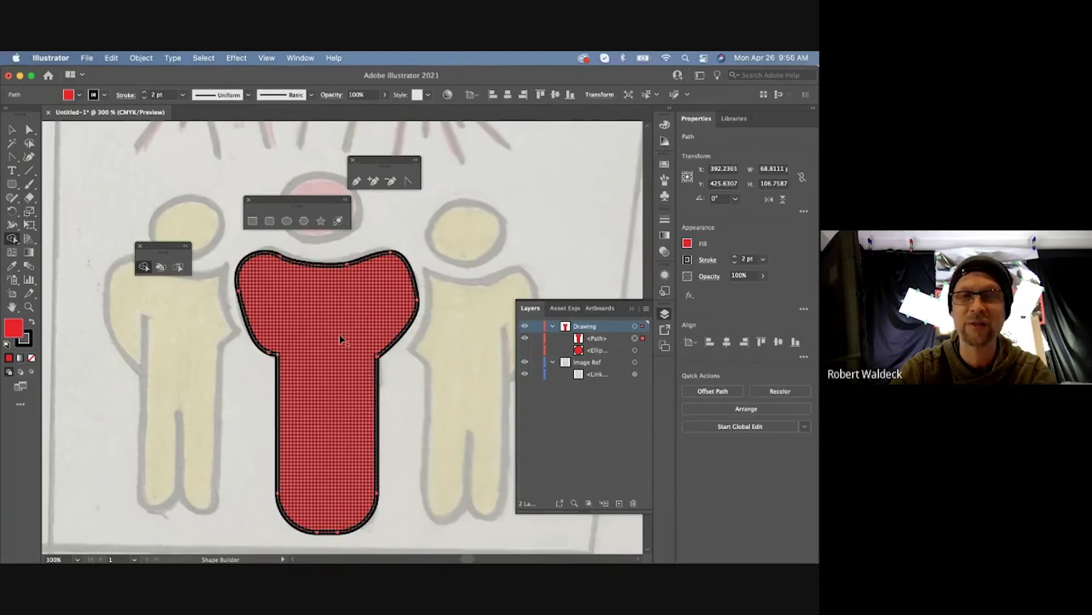
Step: Show the red head again and toggle the figure's visibility to compare with the sketch
{"action": "left_click", "coordinate": [526, 350]}
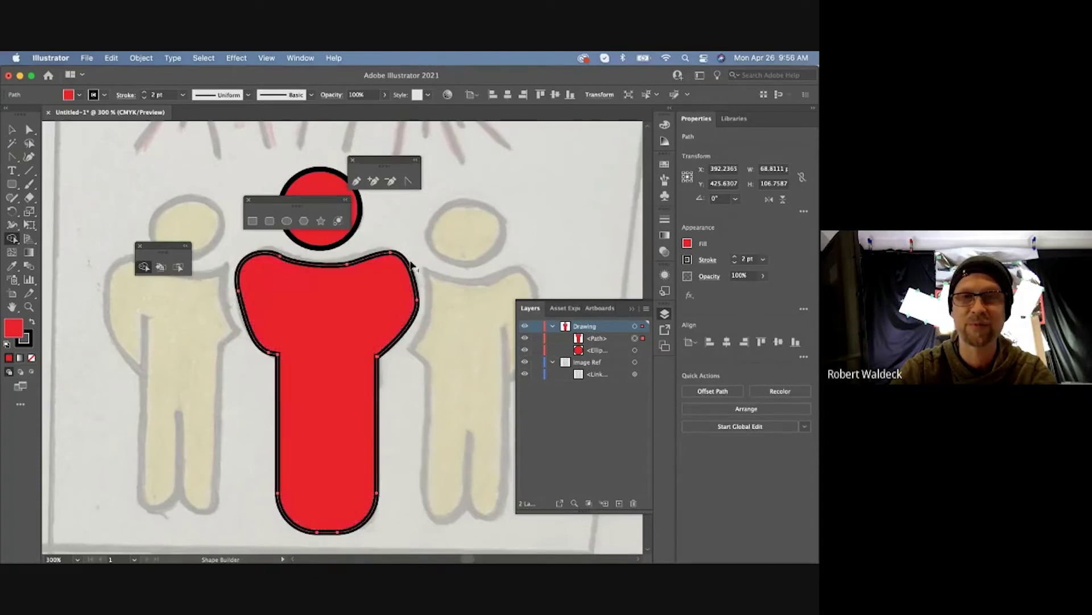
{"action": "left_click_drag", "start_coordinate": [325, 199], "coordinate": [243, 177]}
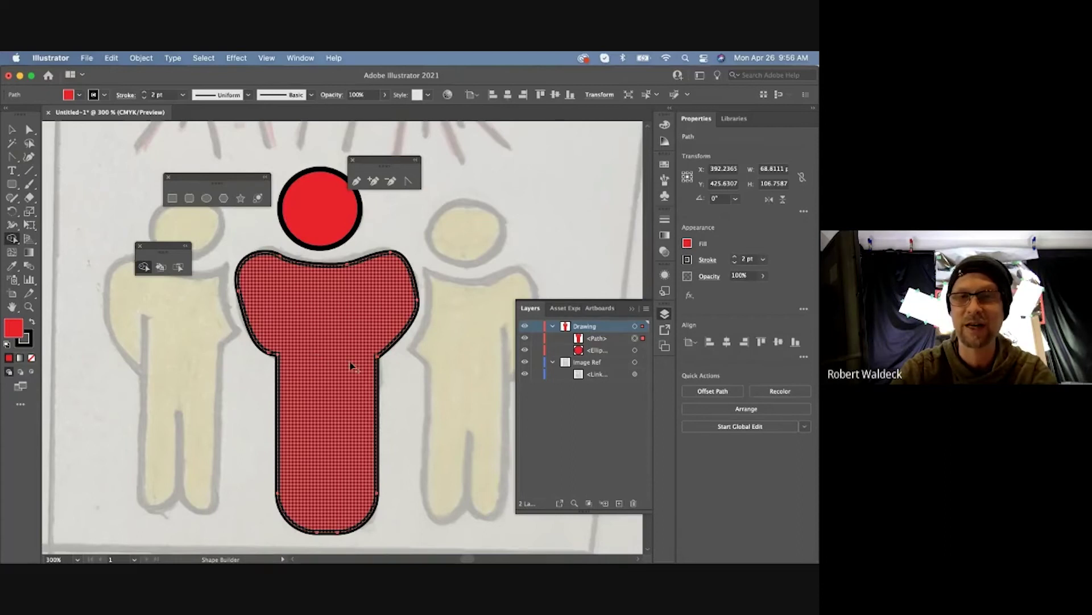
{"action": "left_click_drag", "start_coordinate": [525, 351], "coordinate": [525, 338]}
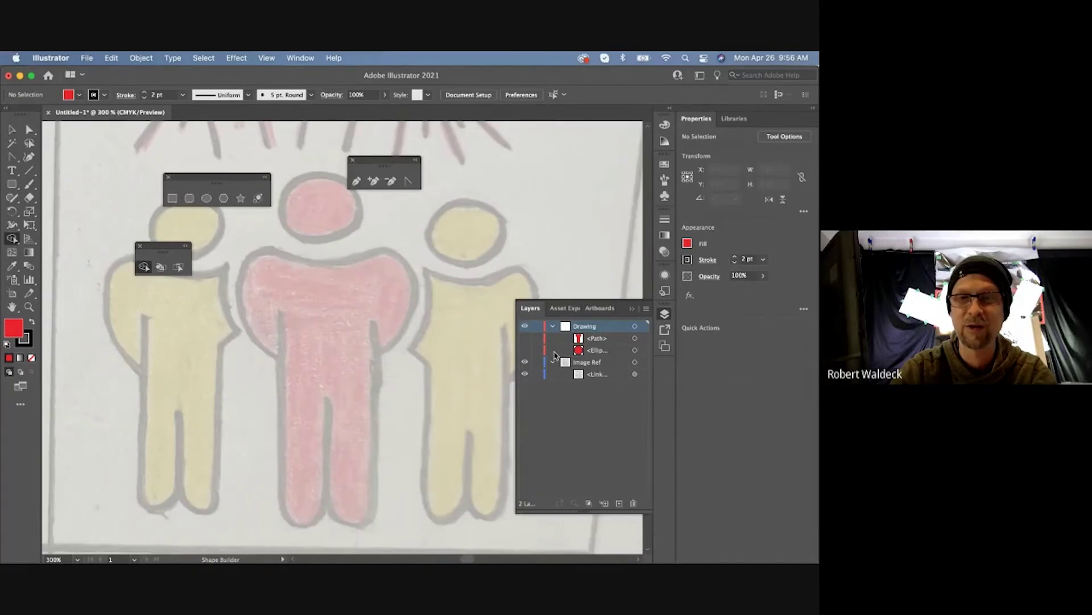
{"action": "left_click_drag", "start_coordinate": [525, 350], "coordinate": [525, 339]}
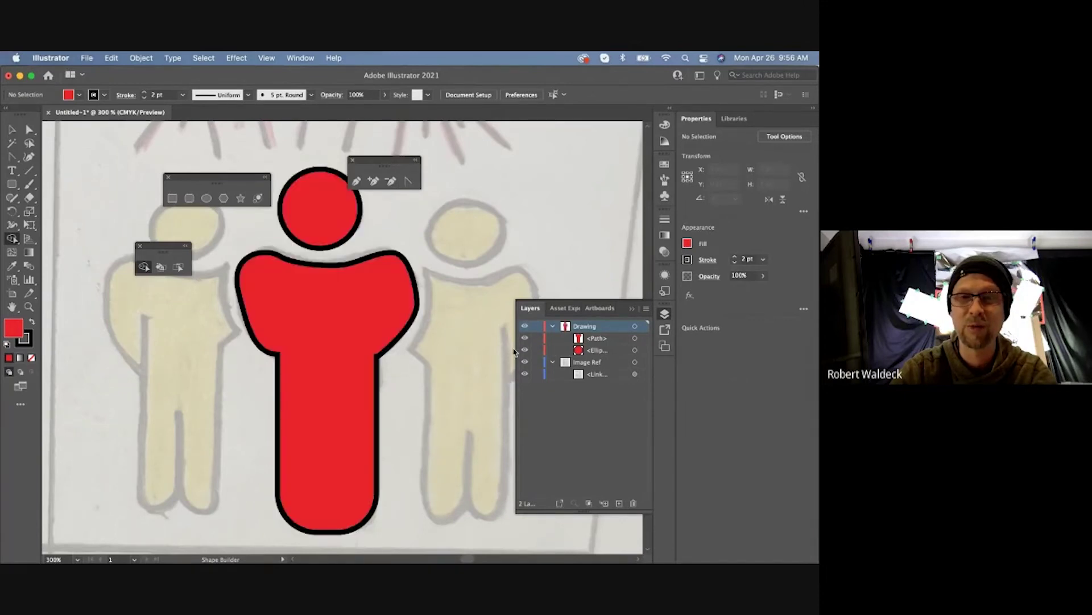
Step: Draw a vertical Pen line up the body's middle from the figure's bottom edge
{"action": "left_click", "coordinate": [356, 181]}
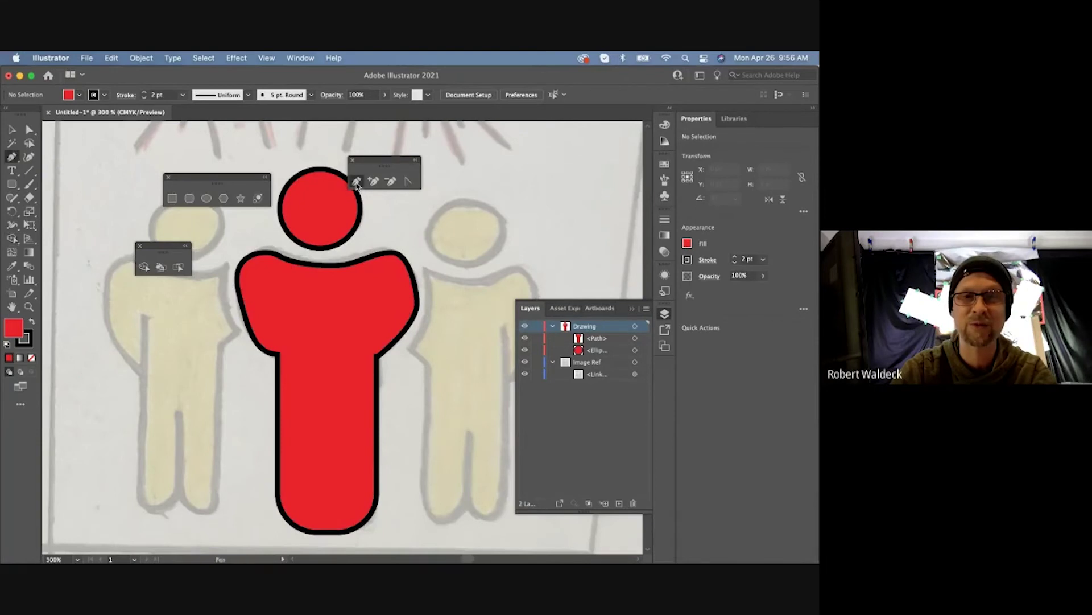
{"action": "left_click", "coordinate": [327, 531]}
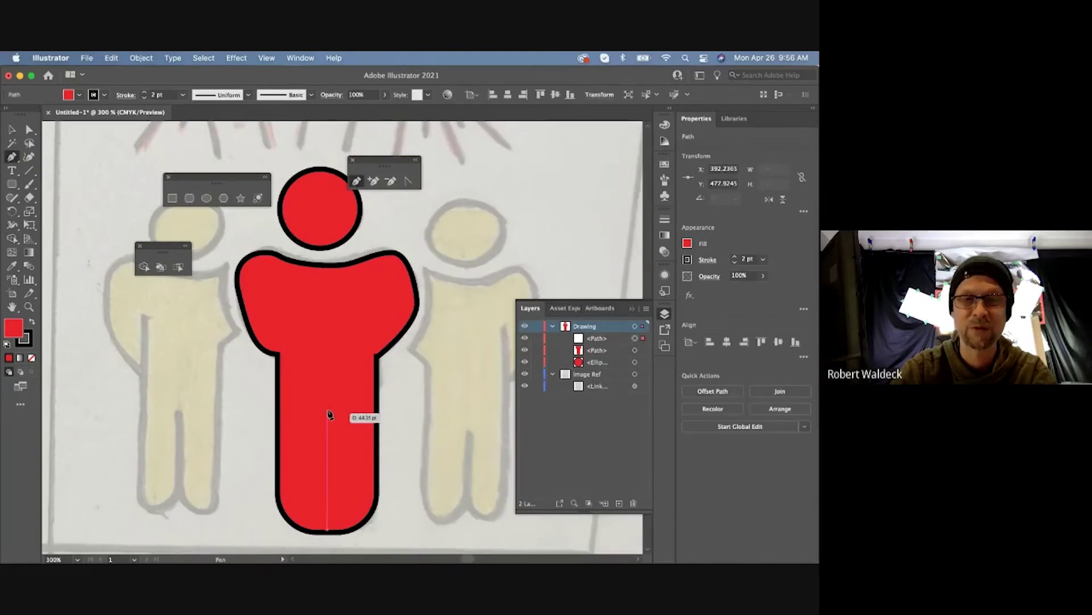
{"action": "left_click", "coordinate": [327, 383]}
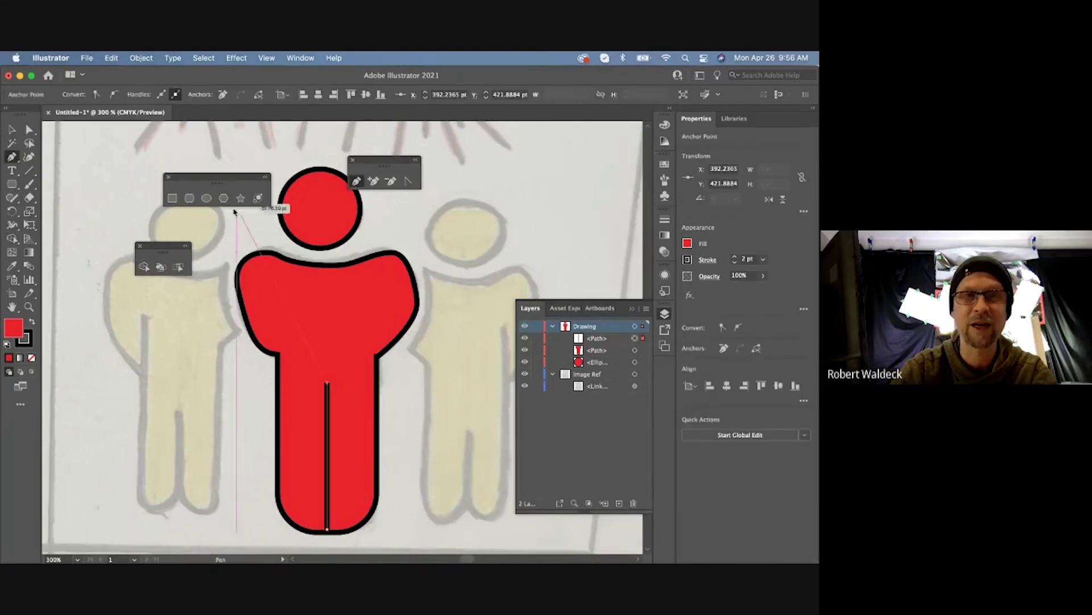
Step: Set the leg-divider line's fill to None, keeping only its black stroke
{"action": "left_click", "coordinate": [12, 129]}
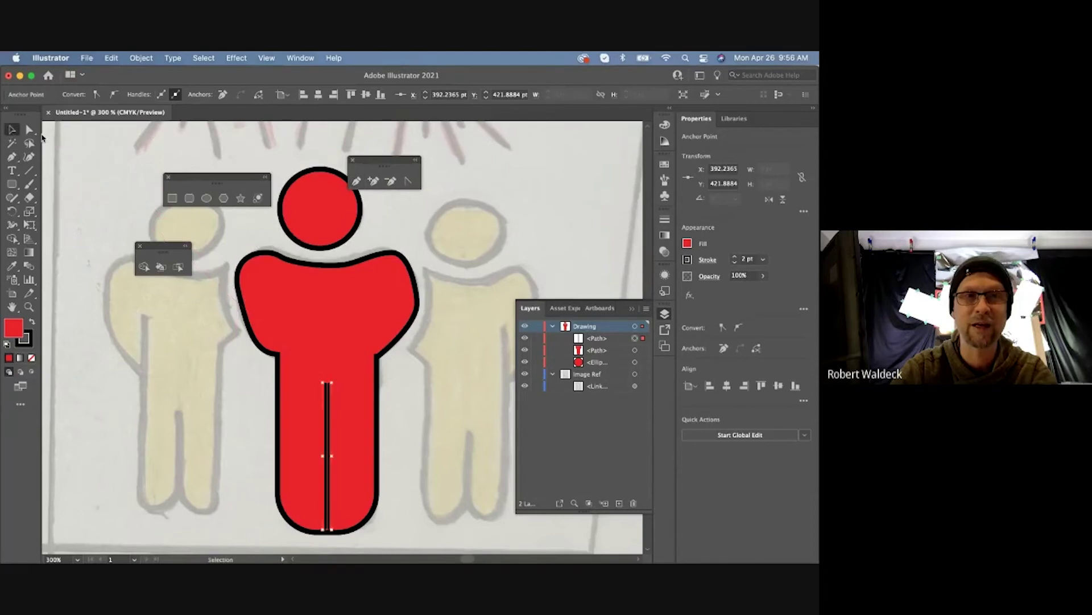
{"action": "left_click", "coordinate": [328, 402]}
{"action": "left_click", "coordinate": [80, 96]}
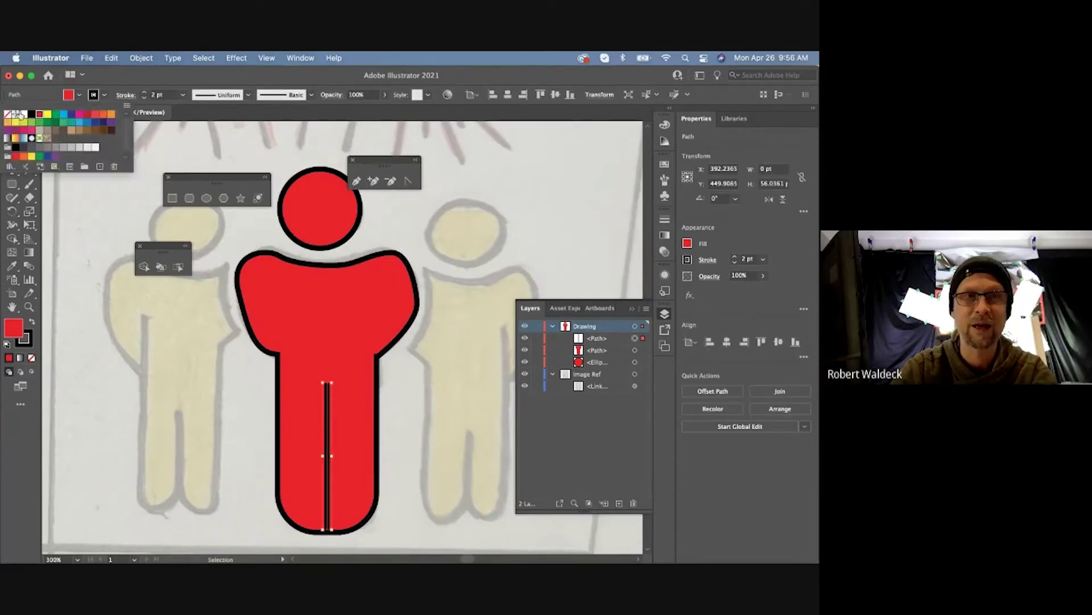
{"action": "left_click", "coordinate": [8, 114]}
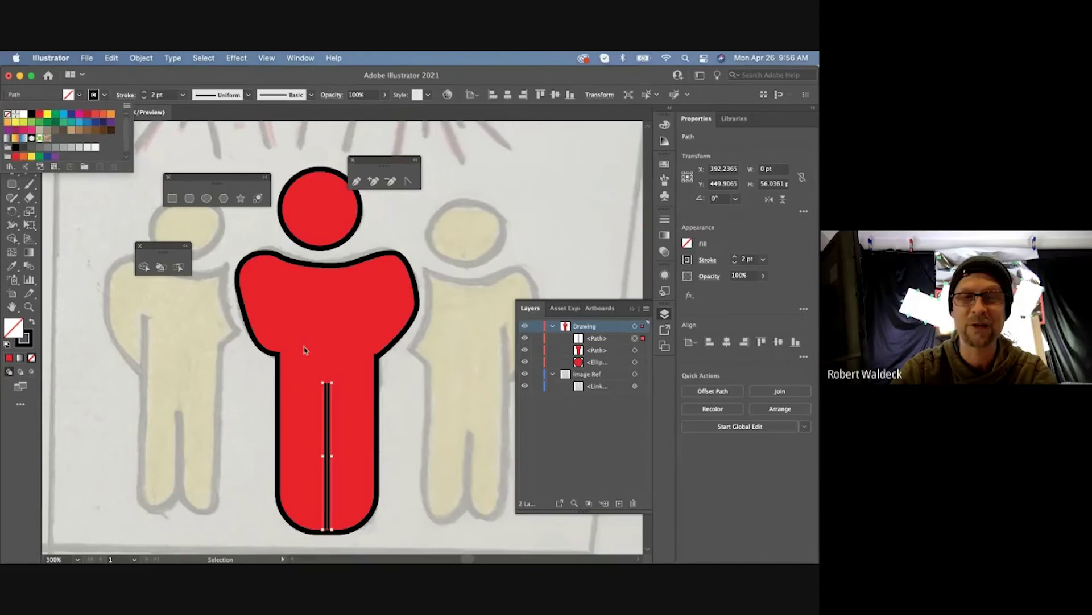
{"action": "left_click", "coordinate": [184, 87]}
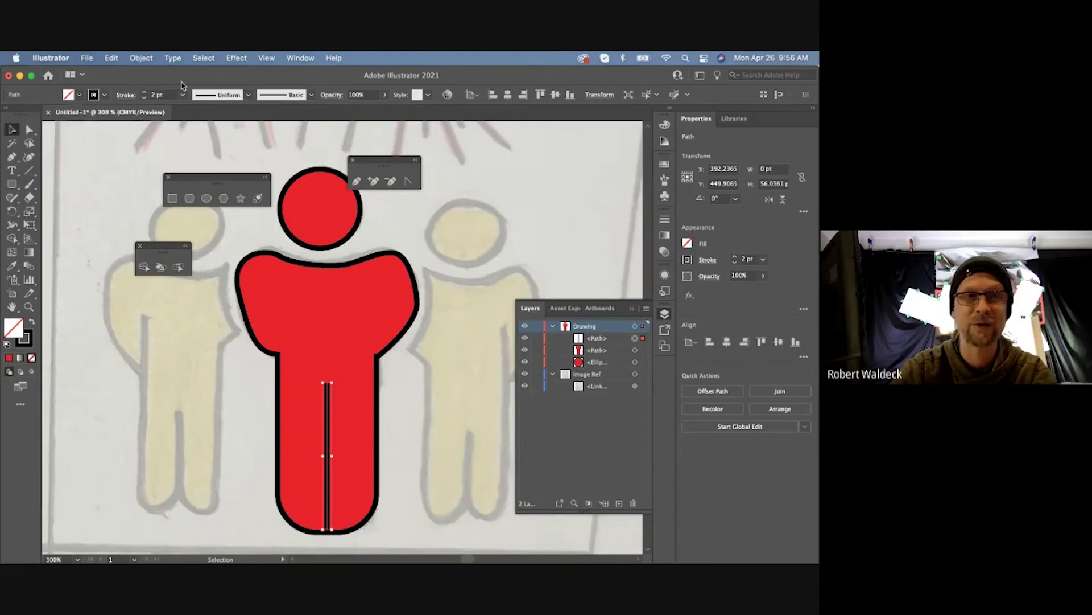
Step: Zoom out to 66.67%, centre the full coat-of-arms page, and collapse the Drawing layer
{"action": "left_click", "coordinate": [55, 170]}
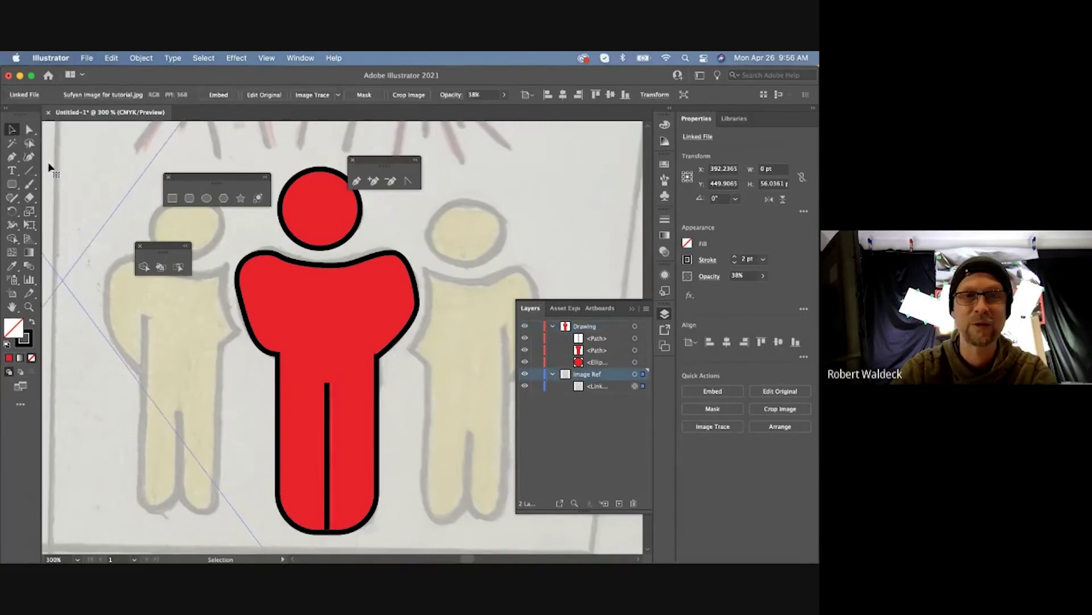
{"action": "key", "text": "z"}
{"action": "left_click", "coordinate": [261, 306], "text": "alt"}
{"action": "left_click", "coordinate": [278, 312], "text": "alt"}
{"action": "left_click", "coordinate": [313, 324], "text": "alt"}
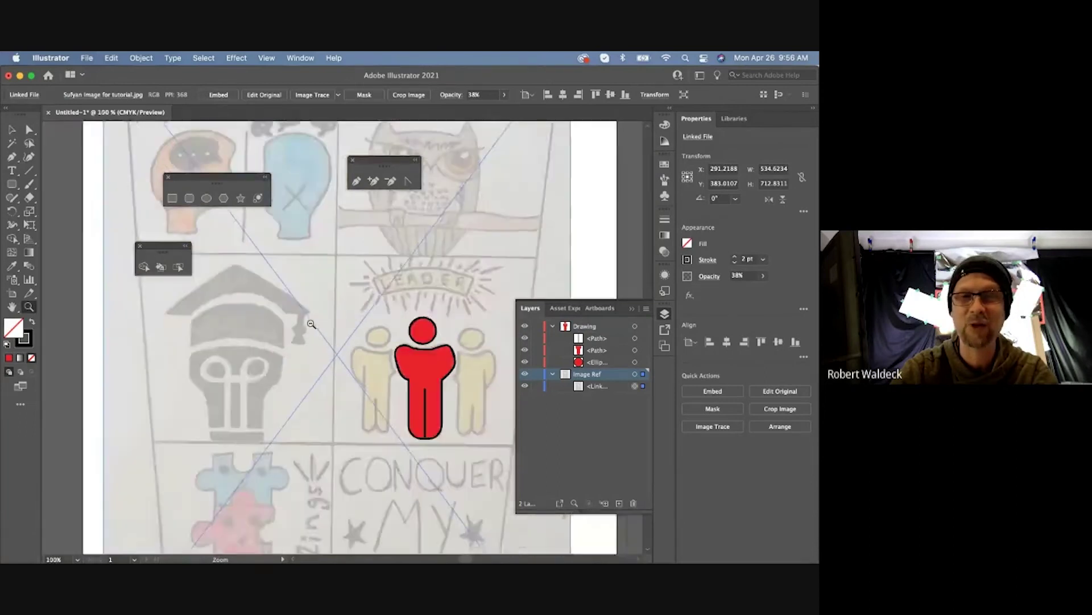
{"action": "left_click", "coordinate": [336, 341], "text": "alt"}
{"action": "left_click_drag", "start_coordinate": [375, 366], "coordinate": [339, 394]}
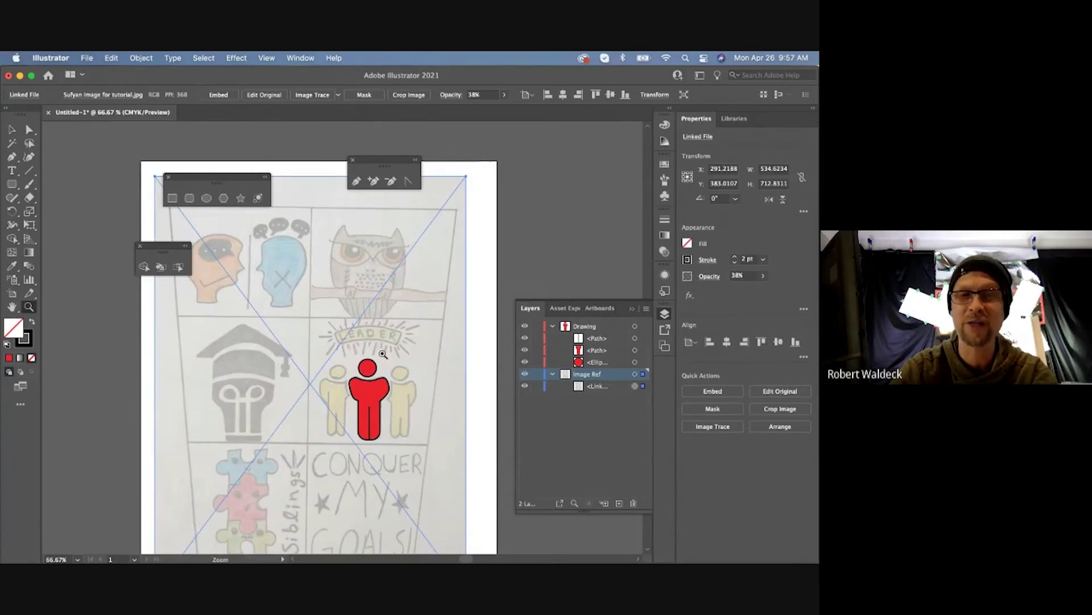
{"action": "left_click", "coordinate": [552, 327]}
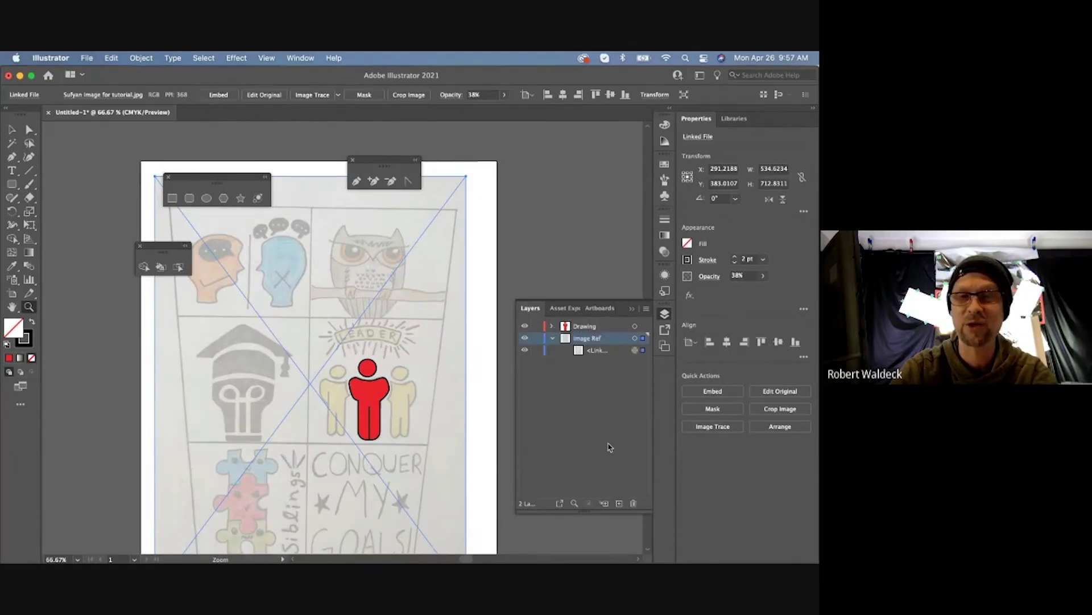
Step: Add a new layer above Drawing and rename it 'Owl'
{"action": "left_click", "coordinate": [598, 327]}
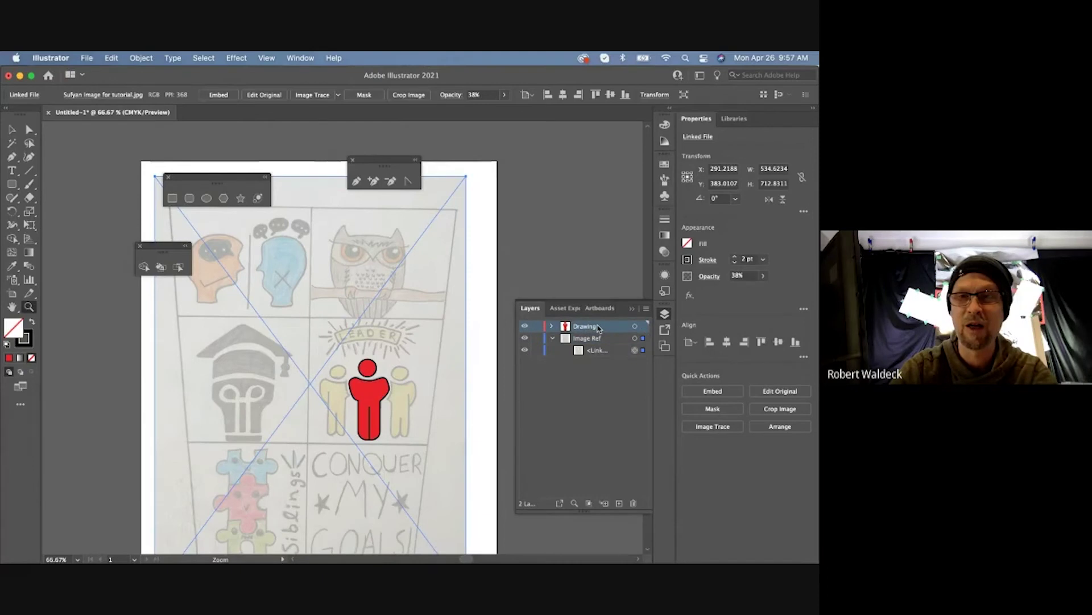
{"action": "left_click", "coordinate": [619, 503]}
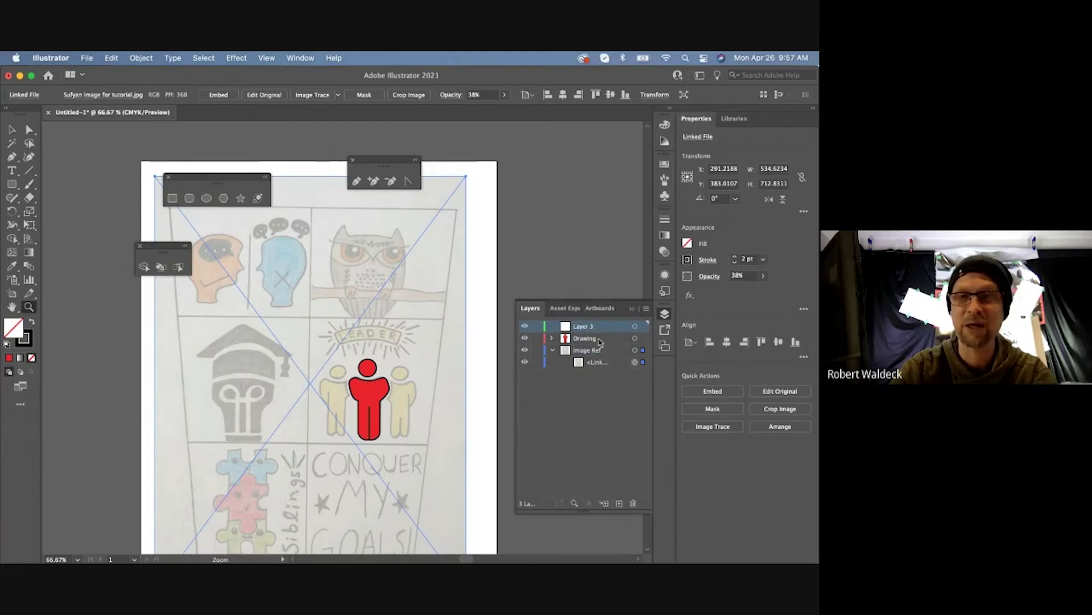
{"action": "double_click", "coordinate": [586, 328]}
{"action": "type", "text": "Owl"}
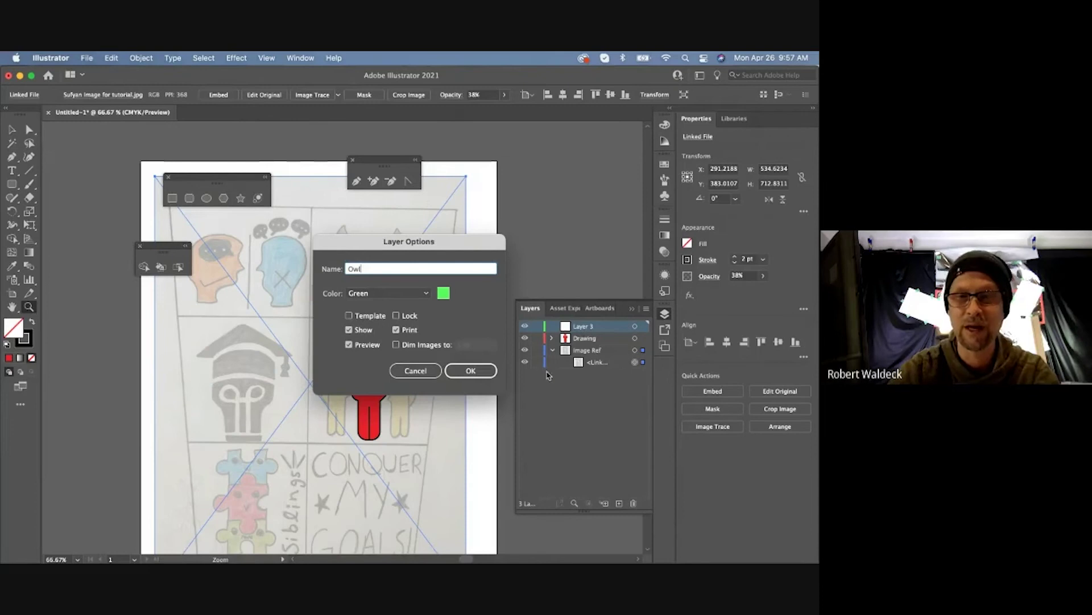
{"action": "left_click", "coordinate": [471, 370]}
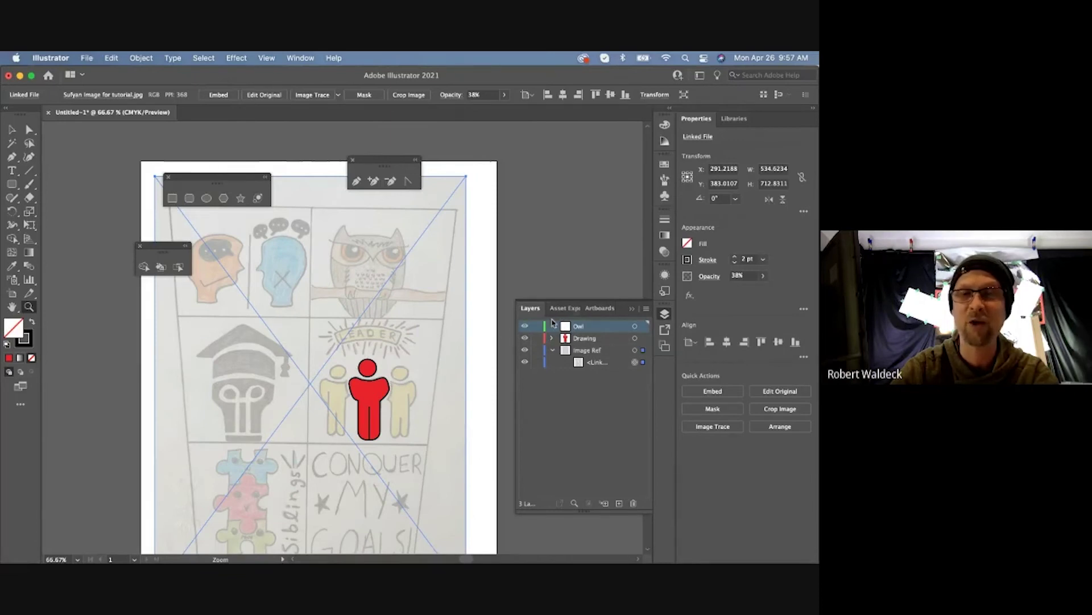
Step: Zoom in on the owl and draw a roughly 24.5 pt circle over its left eye
{"action": "left_click", "coordinate": [364, 257]}
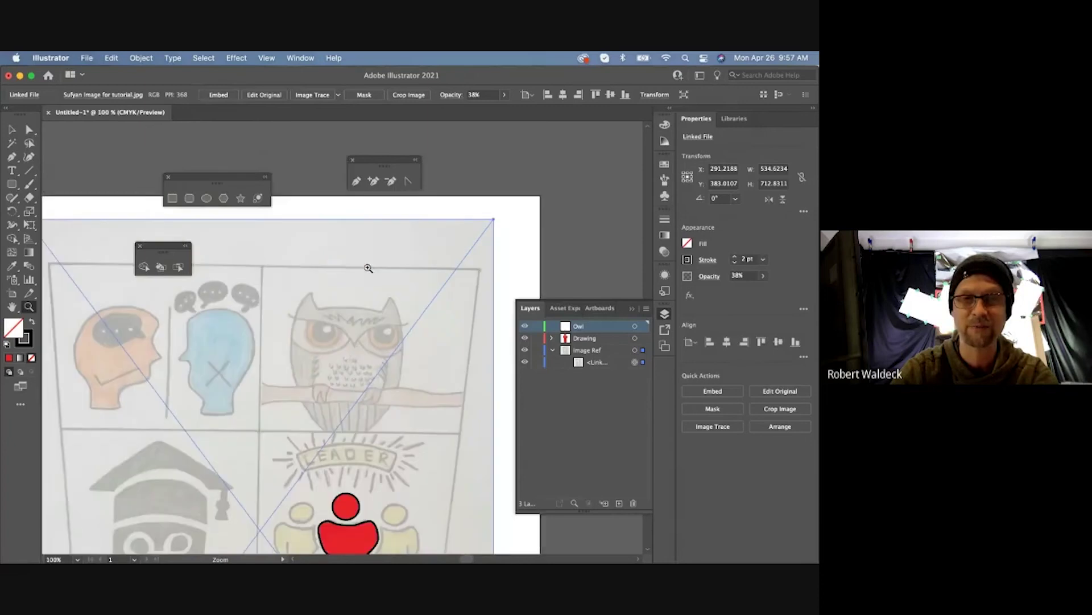
{"action": "left_click", "coordinate": [355, 344]}
{"action": "left_click", "coordinate": [354, 345]}
{"action": "left_click", "coordinate": [326, 341]}
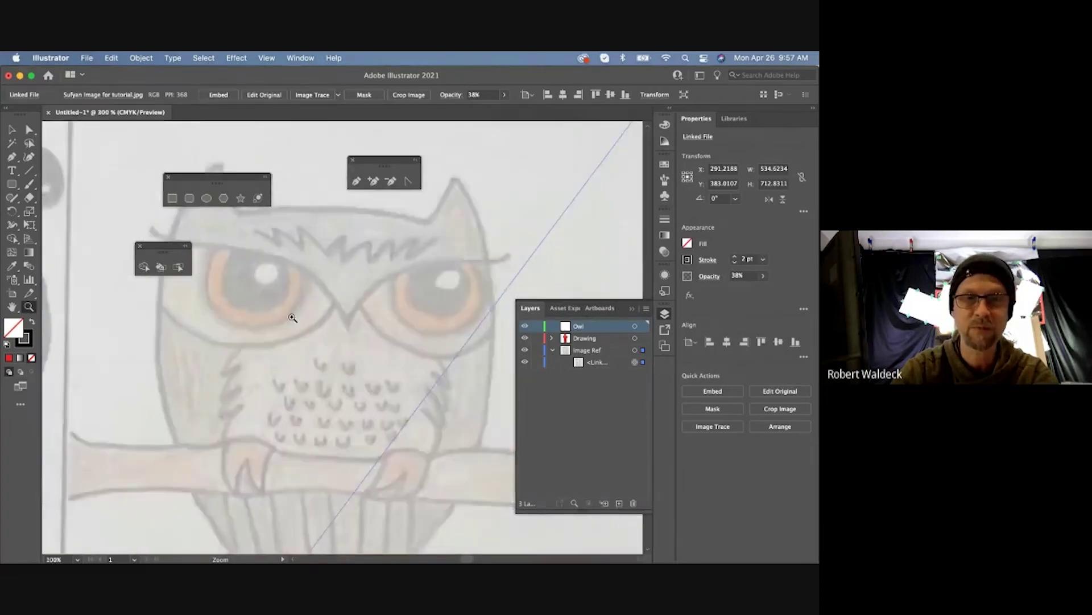
{"action": "left_click_drag", "start_coordinate": [297, 322], "coordinate": [345, 337]}
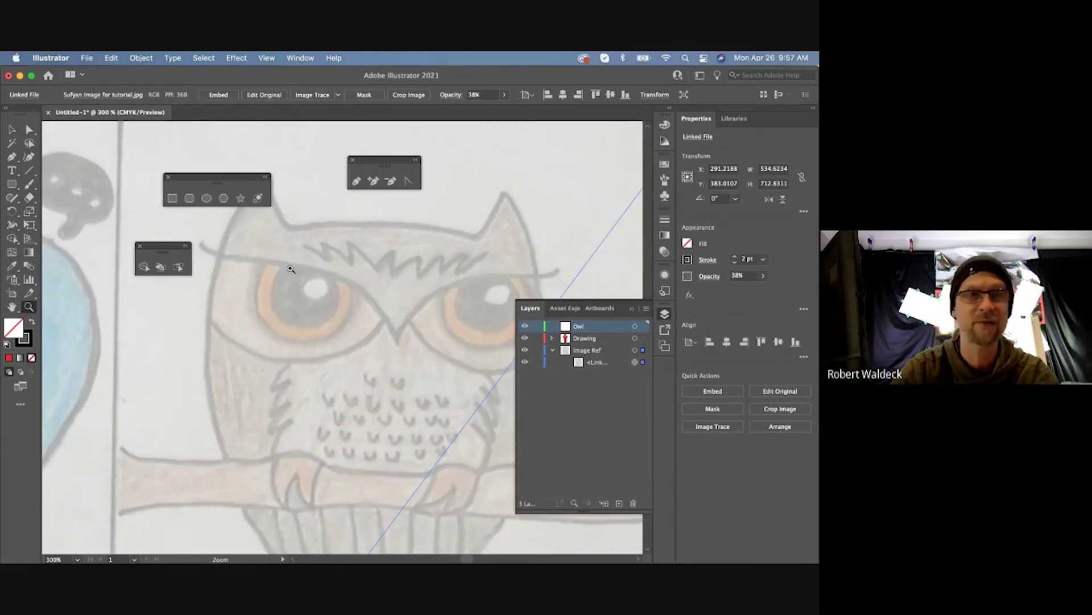
{"action": "left_click", "coordinate": [206, 198]}
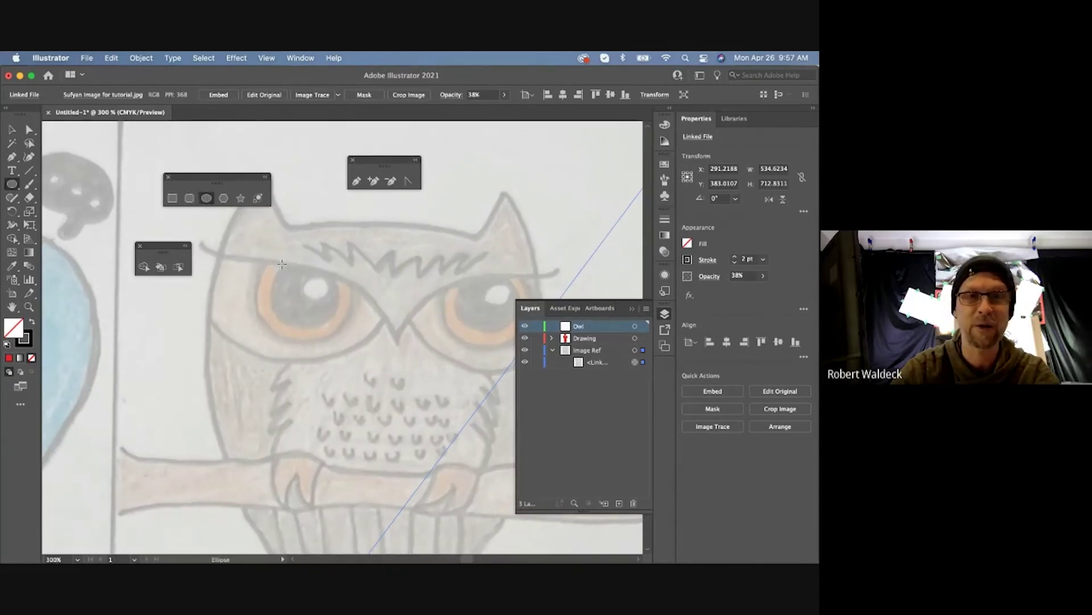
{"action": "mouse_move", "coordinate": [281, 264]}
{"action": "left_mouse_down"}
{"action": "mouse_move", "coordinate": [326, 329]}
{"action": "mouse_move", "coordinate": [348, 328]}
{"action": "mouse_move", "coordinate": [336, 328]}
{"action": "left_mouse_up"}
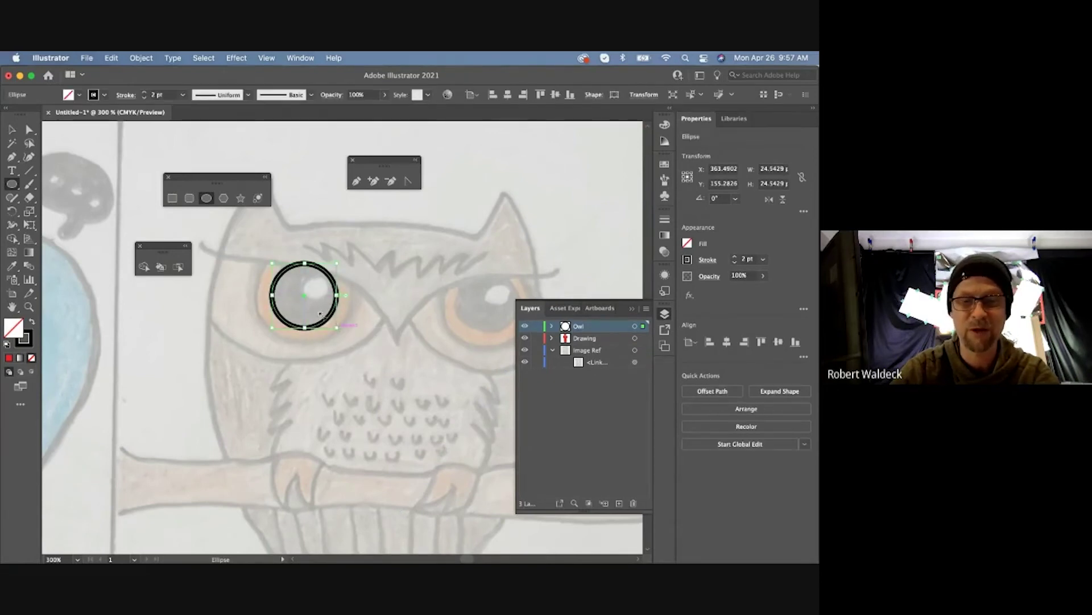
Step: Duplicate the eye circle and enlarge it into a slightly wider outer ellipse around the eye
{"action": "left_click", "coordinate": [11, 129]}
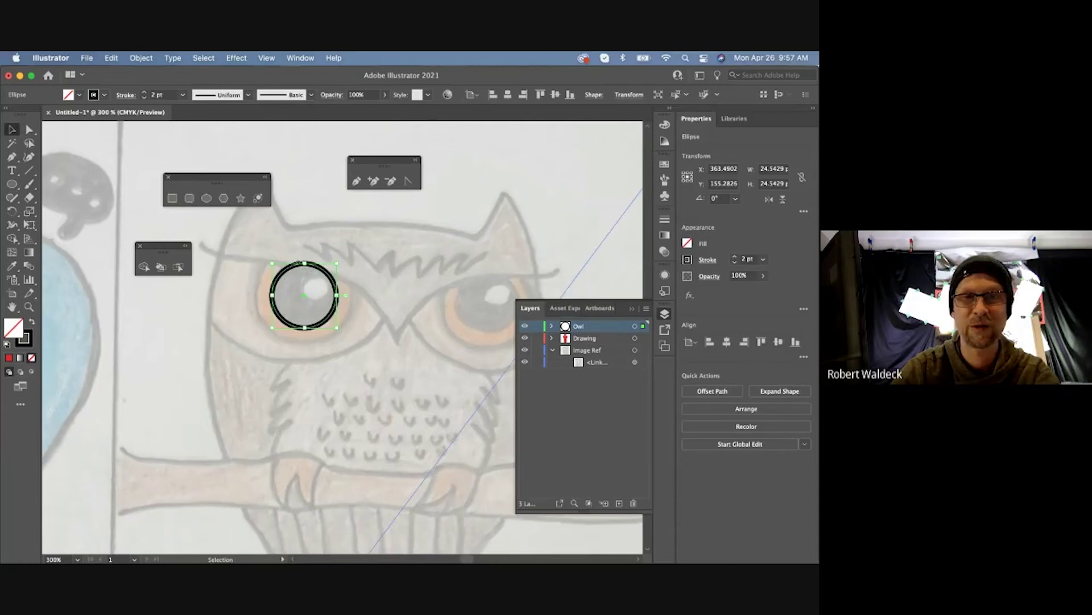
{"action": "key", "text": "super+v"}
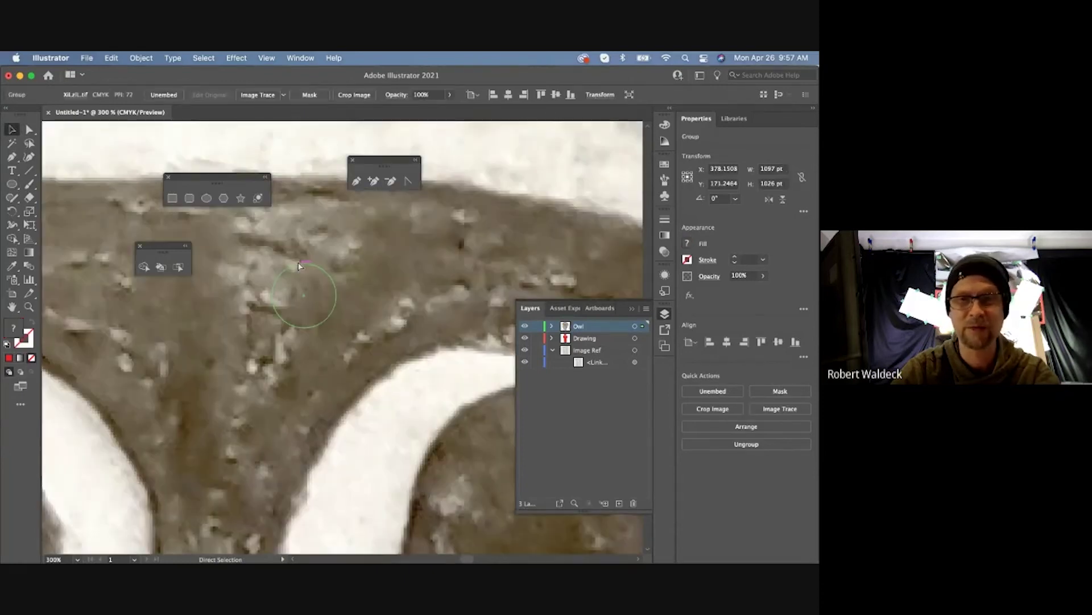
{"action": "key", "text": "super+z"}
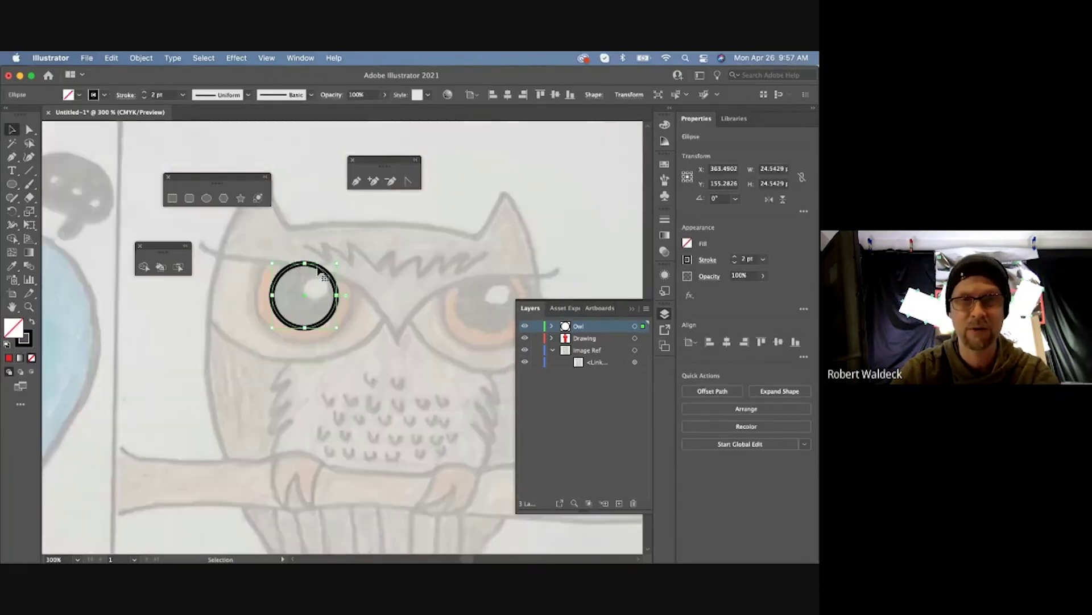
{"action": "key", "text": "a"}
{"action": "mouse_move", "coordinate": [319, 271]}
{"action": "left_mouse_down"}
{"action": "mouse_move", "coordinate": [357, 311]}
{"action": "mouse_move", "coordinate": [322, 274]}
{"action": "left_mouse_up"}
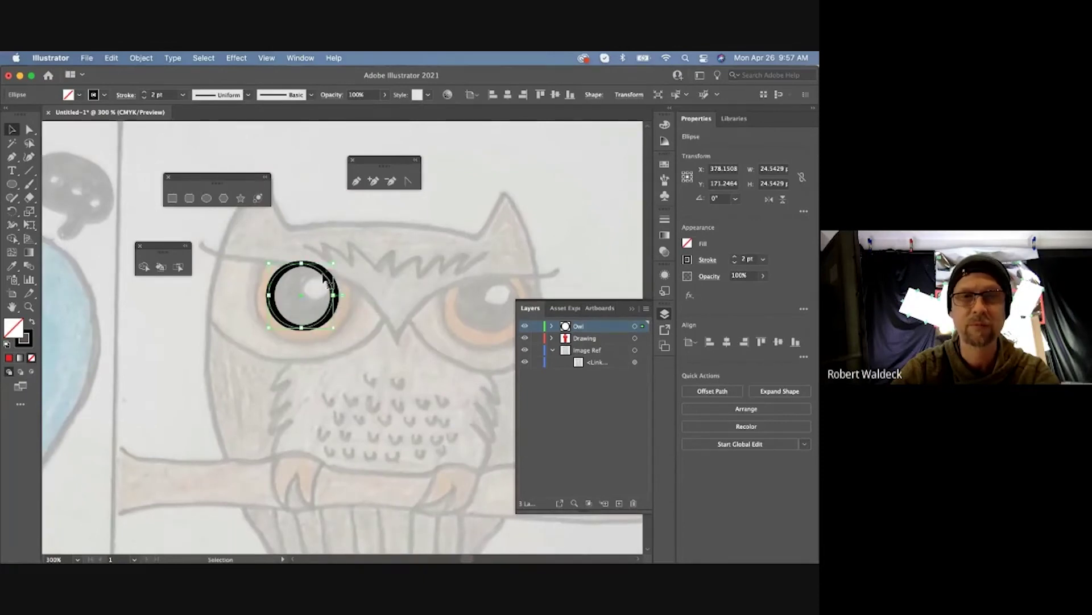
{"action": "left_click_drag", "start_coordinate": [335, 329], "coordinate": [354, 348]}
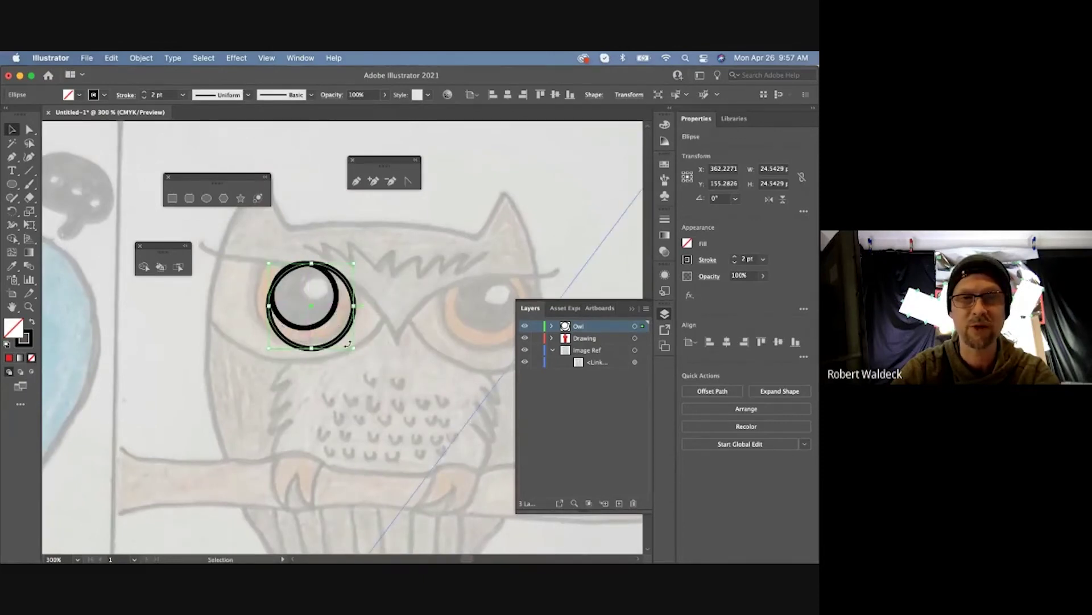
{"action": "left_click_drag", "start_coordinate": [268, 307], "coordinate": [255, 306]}
{"action": "left_click_drag", "start_coordinate": [325, 349], "coordinate": [325, 343]}
Step: Reorder the Owl layer so the inner circle sits in front of the outer ellipse
{"action": "left_click", "coordinate": [552, 327]}
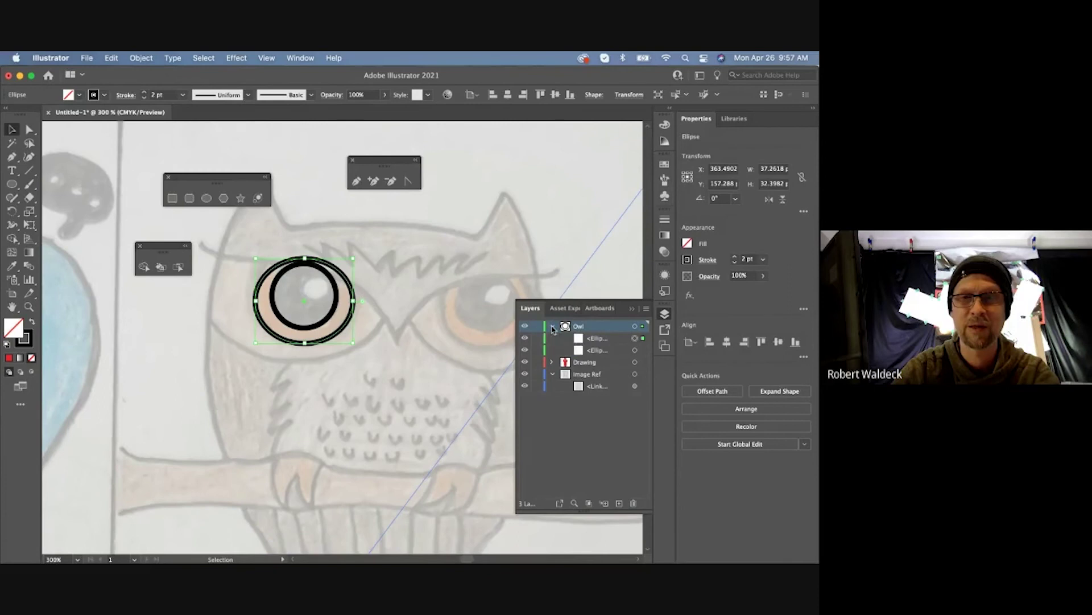
{"action": "left_click", "coordinate": [525, 350]}
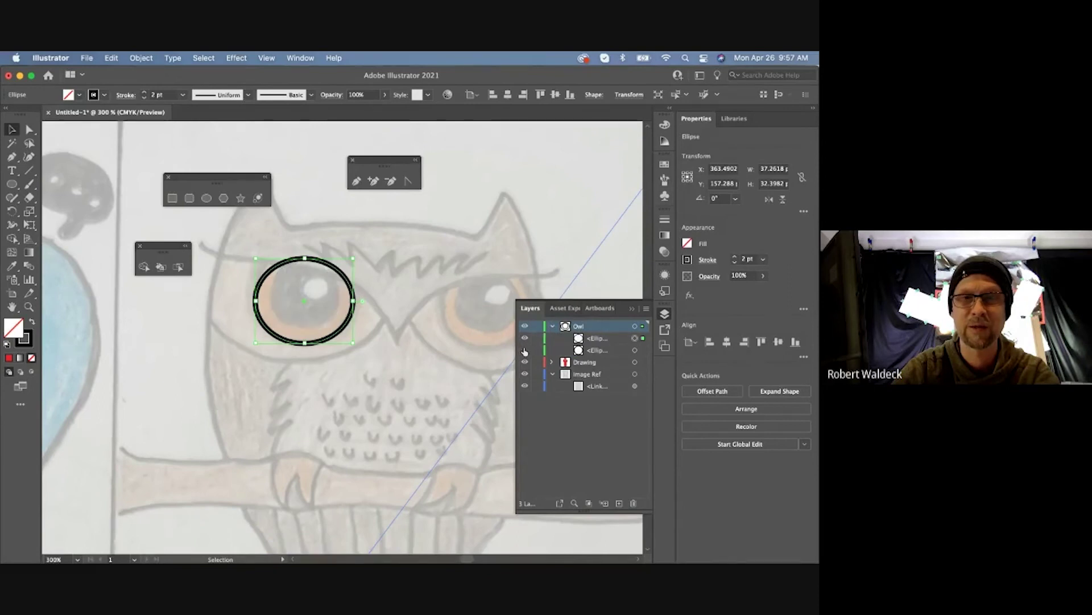
{"action": "left_click", "coordinate": [525, 350]}
{"action": "left_click", "coordinate": [597, 348]}
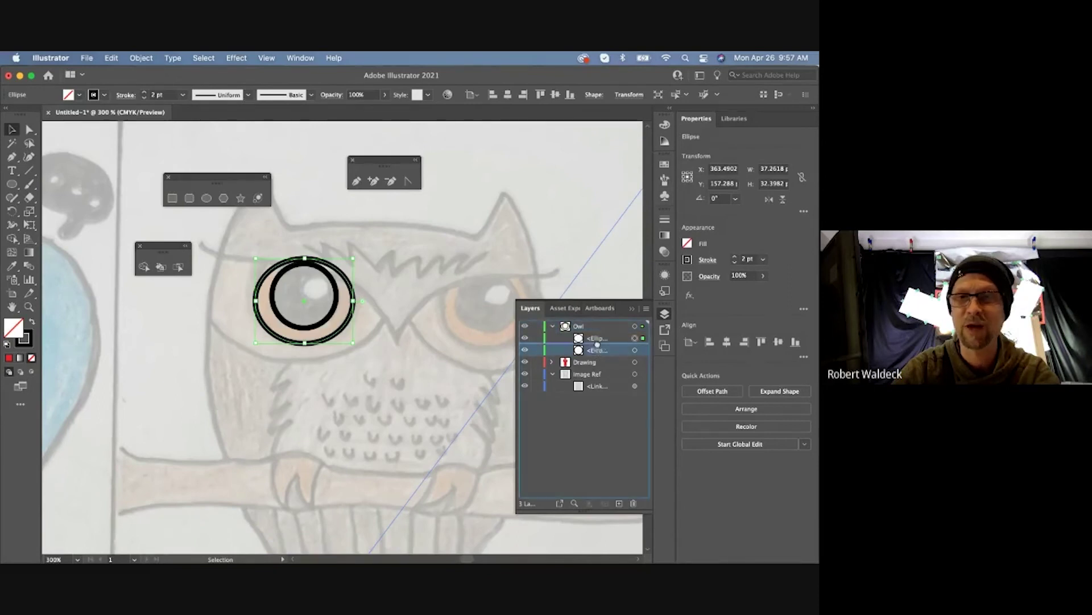
{"action": "left_click_drag", "start_coordinate": [596, 336], "coordinate": [590, 337]}
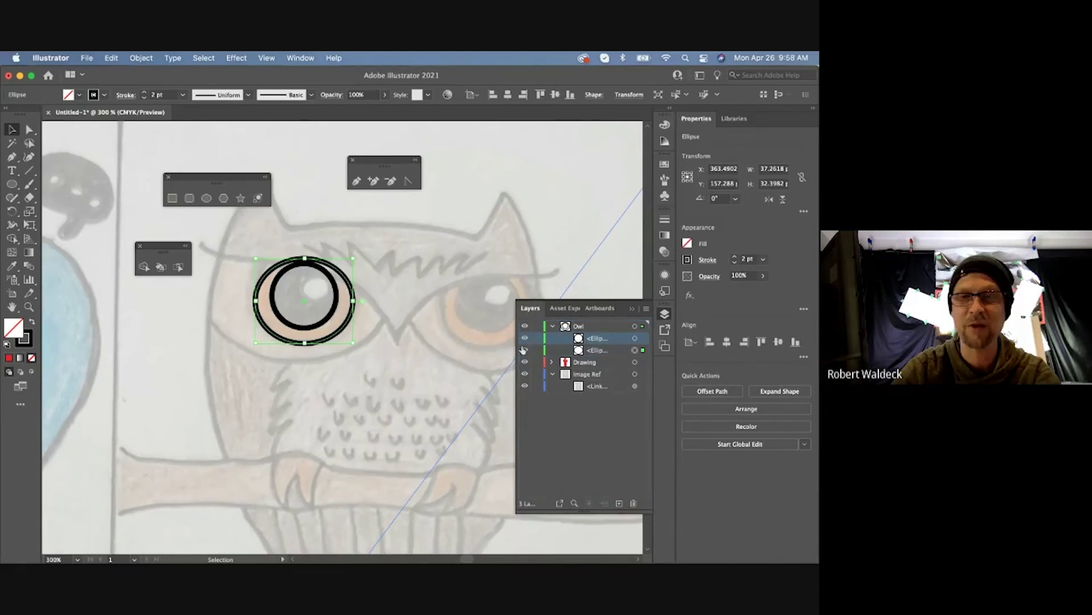
{"action": "key", "text": "super+shift+a"}
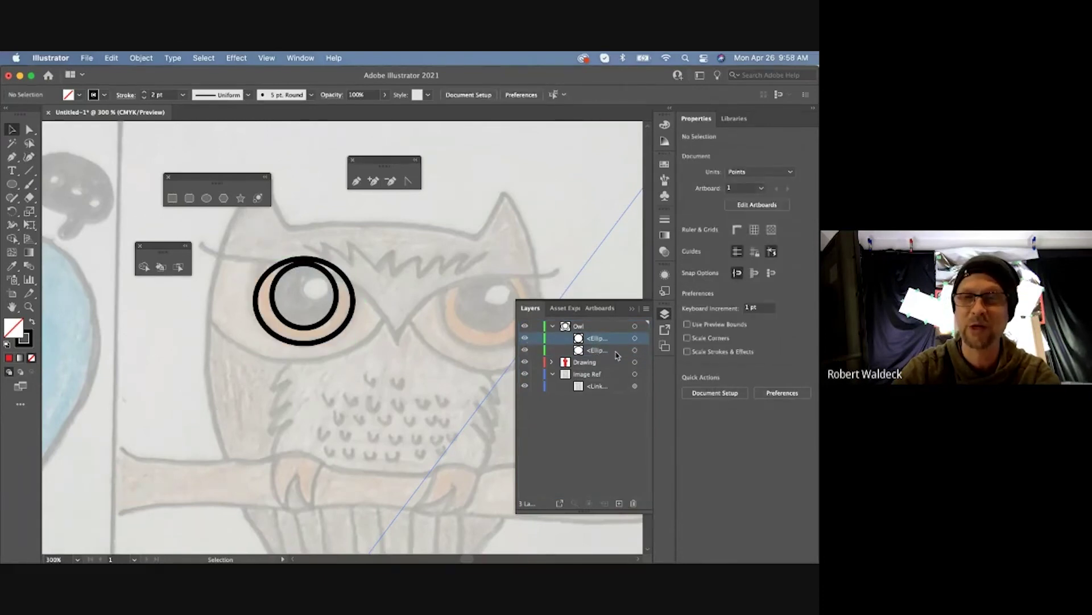
Step: Fill the outer eye ellipse with orange
{"action": "left_click", "coordinate": [633, 351]}
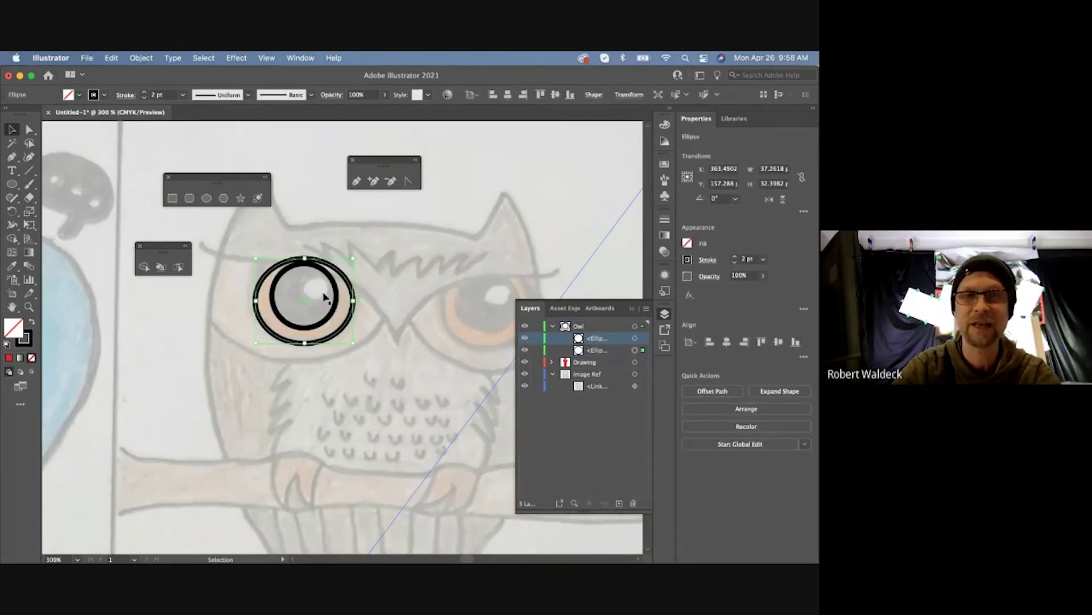
{"action": "left_click", "coordinate": [79, 95]}
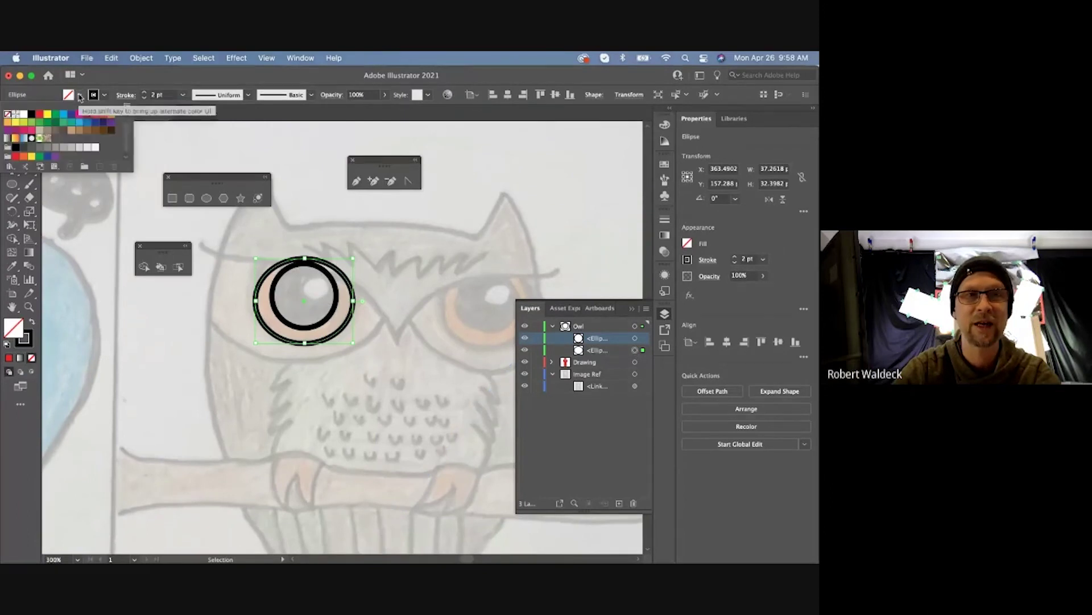
{"action": "left_click", "coordinate": [8, 123]}
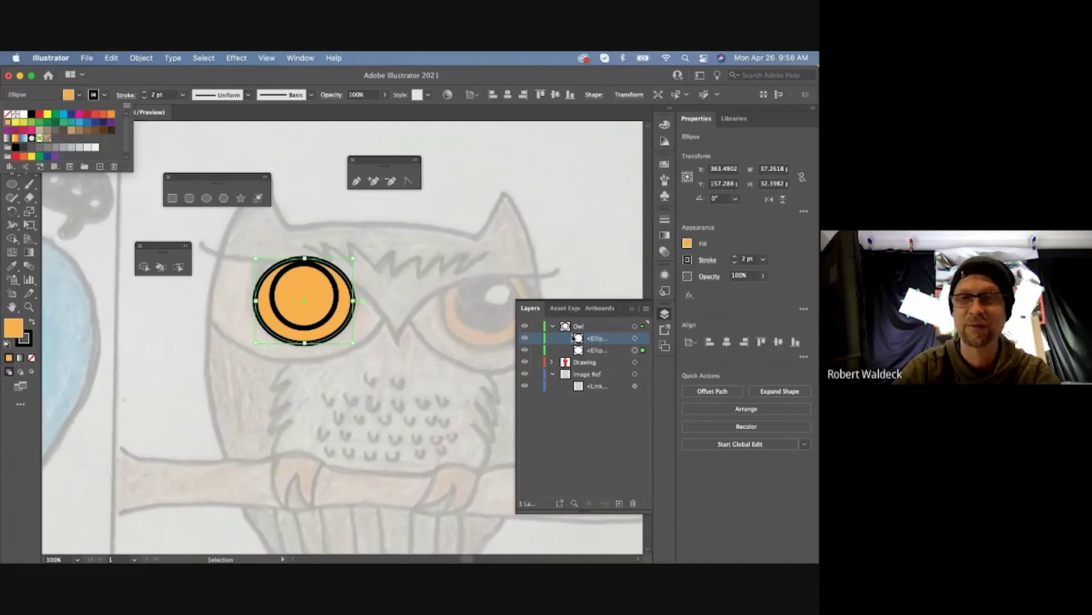
{"action": "left_click", "coordinate": [592, 340]}
Step: Give the pupil circle a black outline and a dark grey (K=90) fill
{"action": "left_click", "coordinate": [636, 338]}
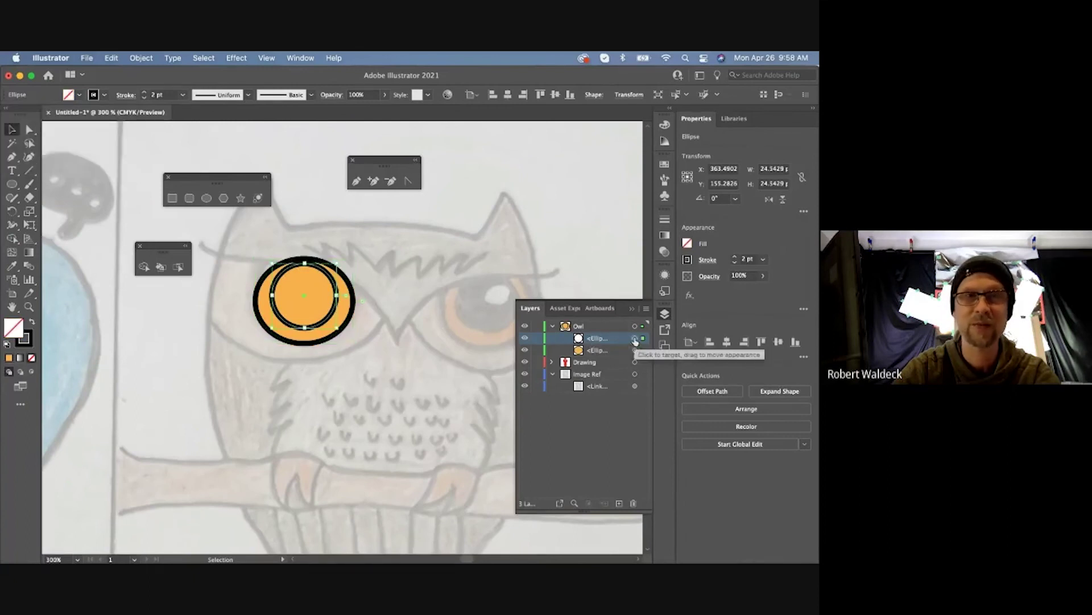
{"action": "left_click", "coordinate": [105, 98]}
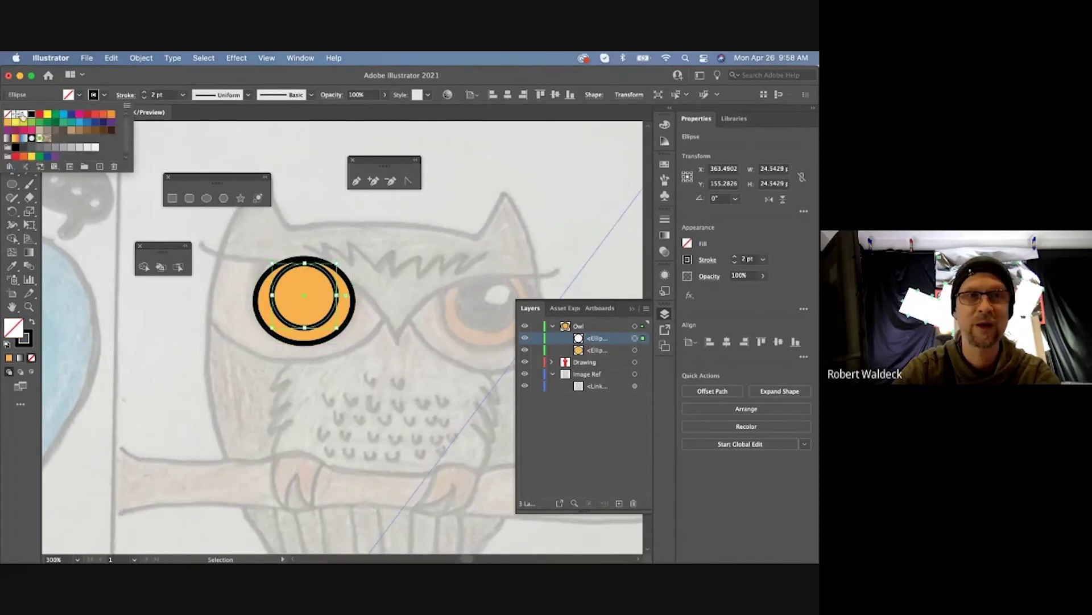
{"action": "left_click", "coordinate": [22, 148]}
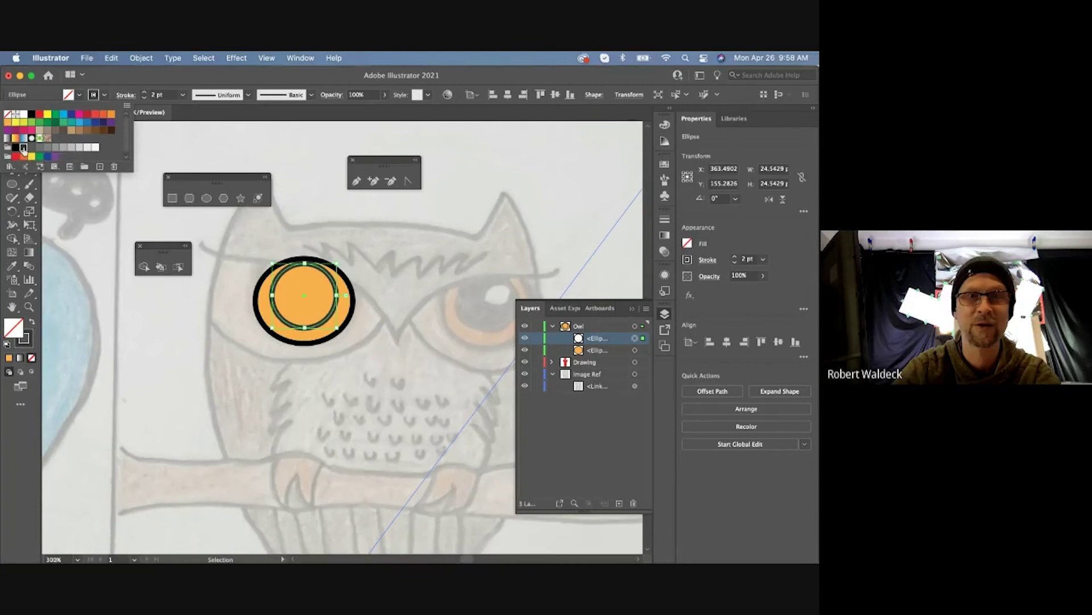
{"action": "left_click", "coordinate": [17, 148]}
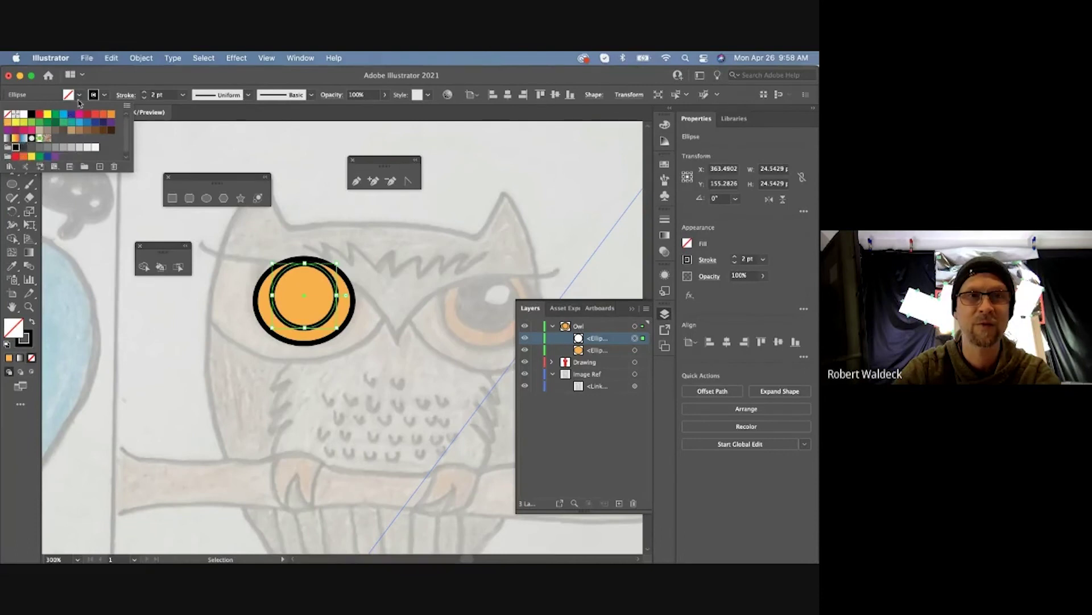
{"action": "left_click", "coordinate": [79, 96]}
{"action": "left_click", "coordinate": [23, 147]}
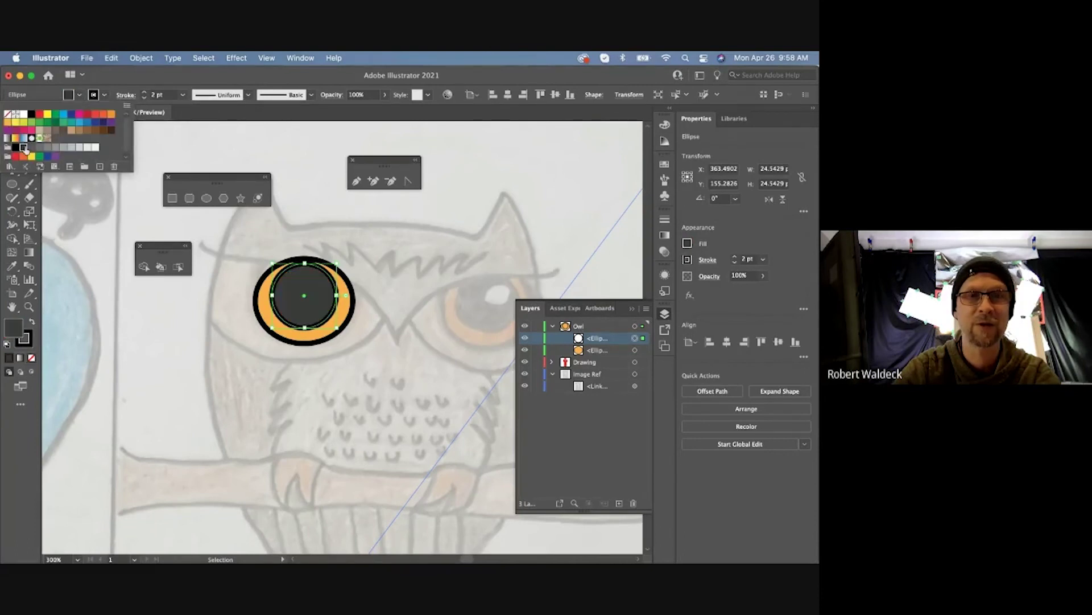
{"action": "left_click", "coordinate": [246, 80]}
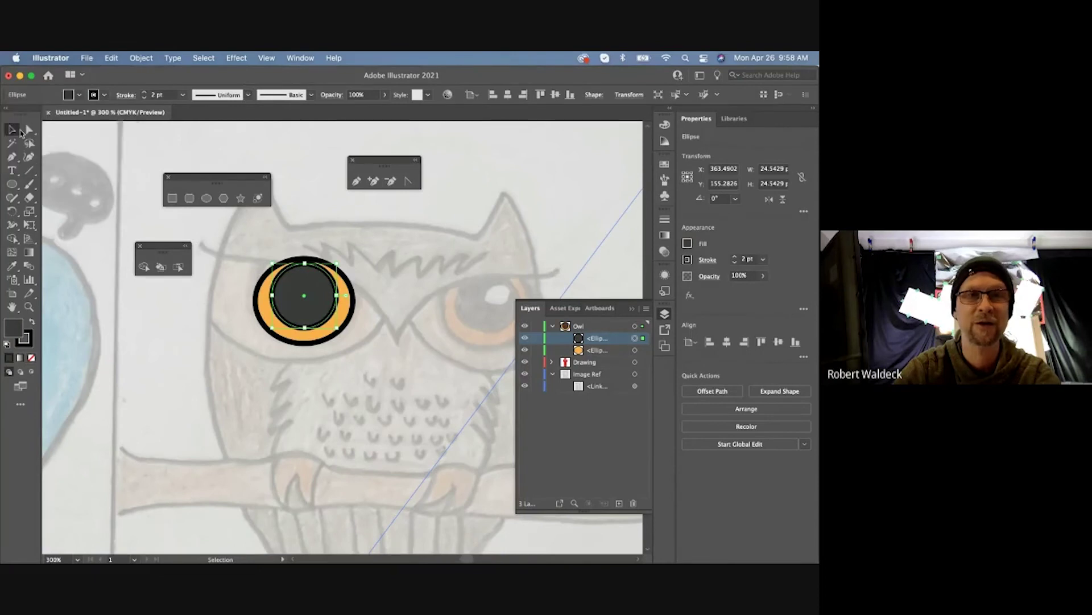
{"action": "left_click", "coordinate": [62, 173]}
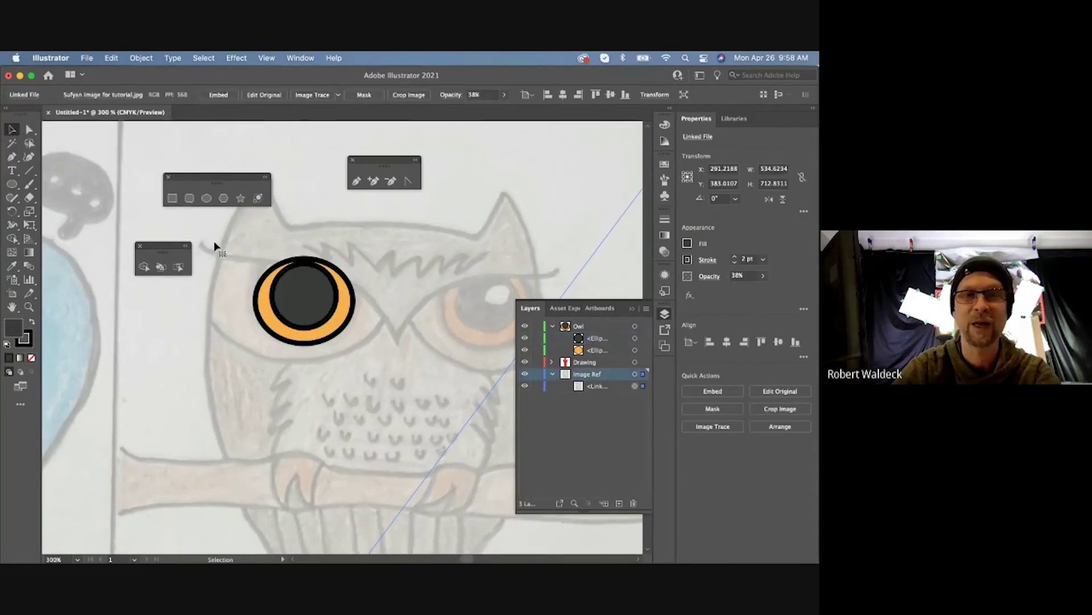
Step: Check the eye shapes' visibility and zoom to 400% on the owl's left eye
{"action": "left_click", "coordinate": [524, 350]}
{"action": "left_click", "coordinate": [525, 338]}
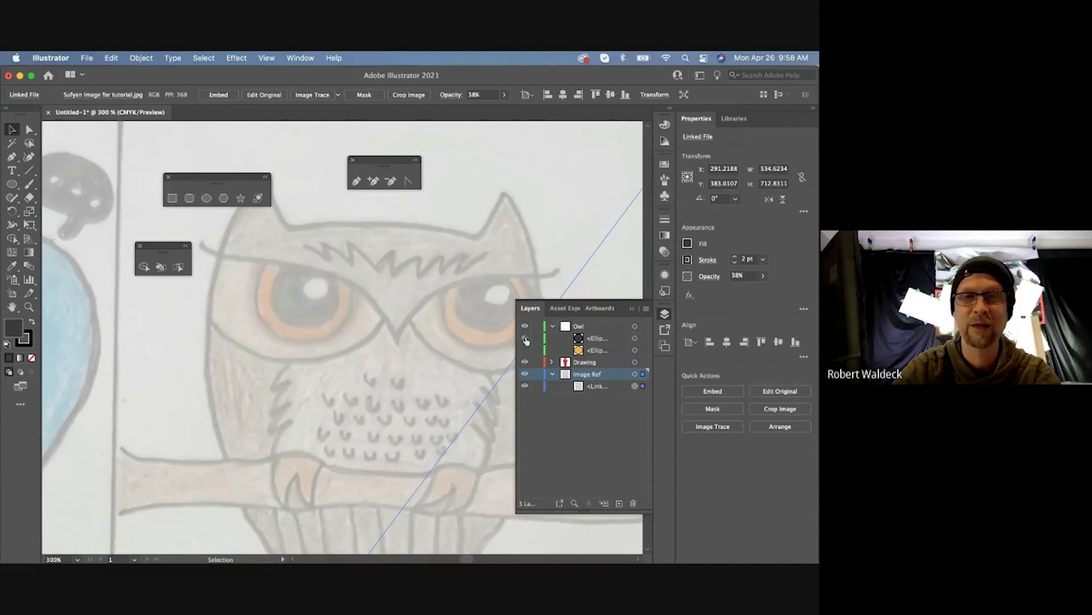
{"action": "left_click", "coordinate": [525, 338]}
{"action": "left_click", "coordinate": [525, 350]}
{"action": "left_click", "coordinate": [607, 339]}
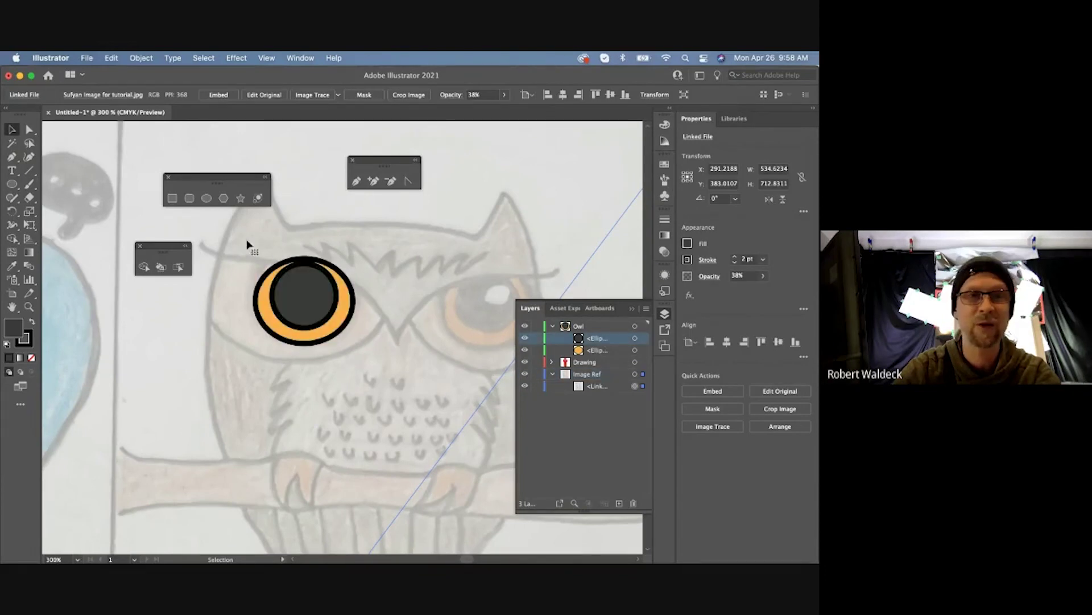
{"action": "key", "text": "z"}
{"action": "left_click", "coordinate": [305, 283]}
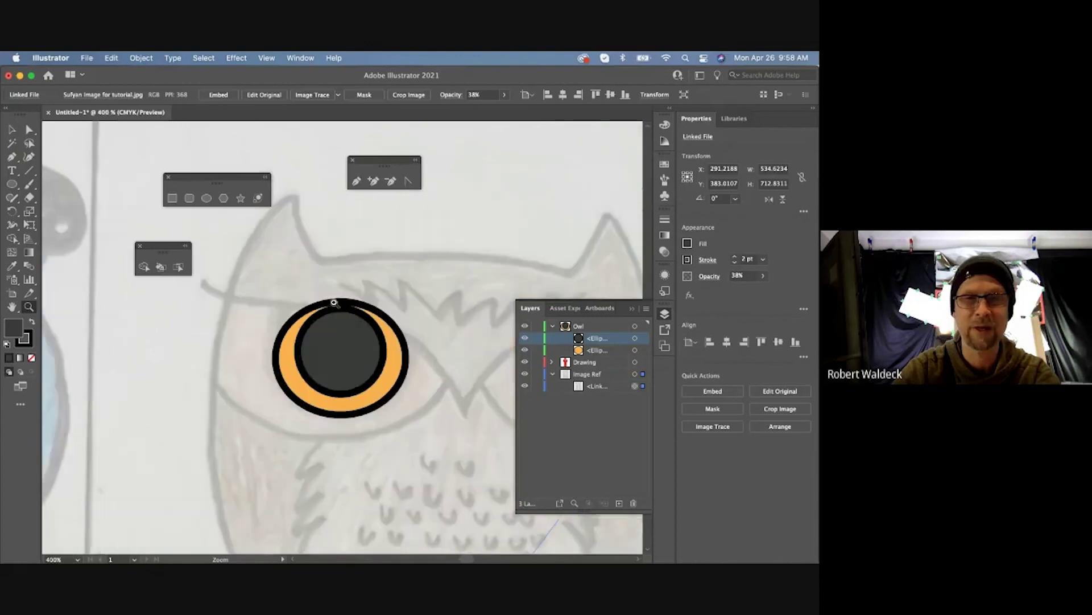
{"action": "left_click_drag", "start_coordinate": [343, 319], "coordinate": [291, 293]}
Step: Draw a small highlight circle on the pupil with K=20 light grey fill and no stroke
{"action": "left_click", "coordinate": [207, 199]}
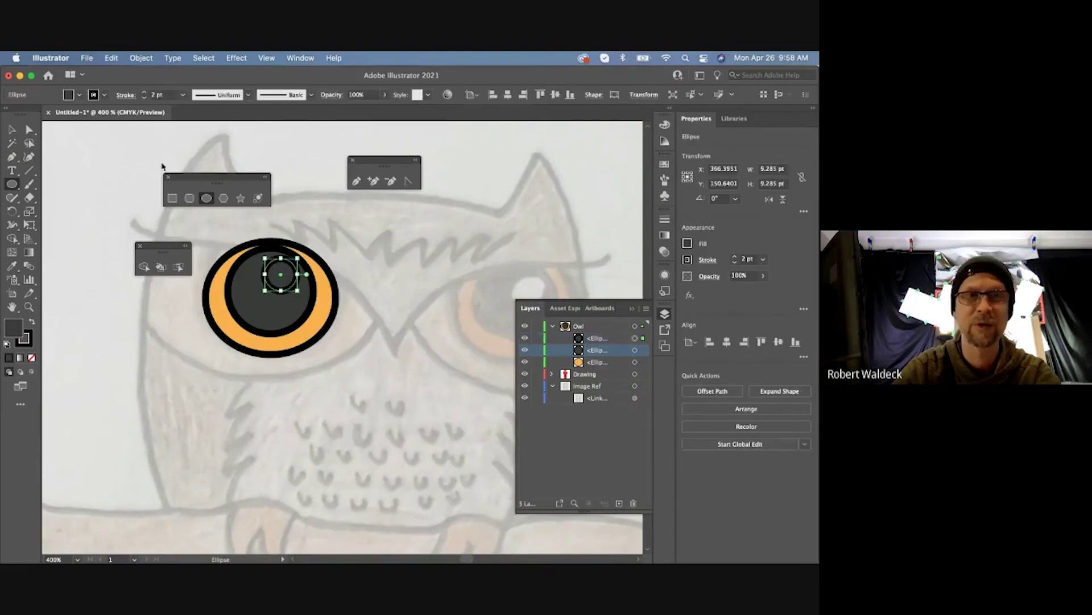
{"action": "left_click", "coordinate": [78, 95]}
{"action": "left_click", "coordinate": [79, 148]}
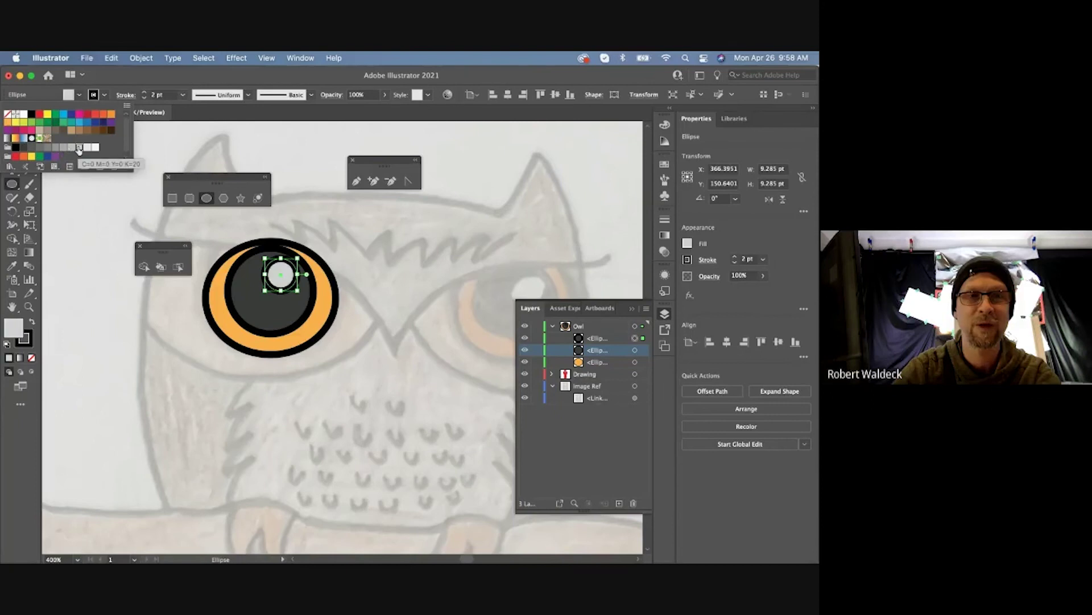
{"action": "left_click", "coordinate": [104, 95]}
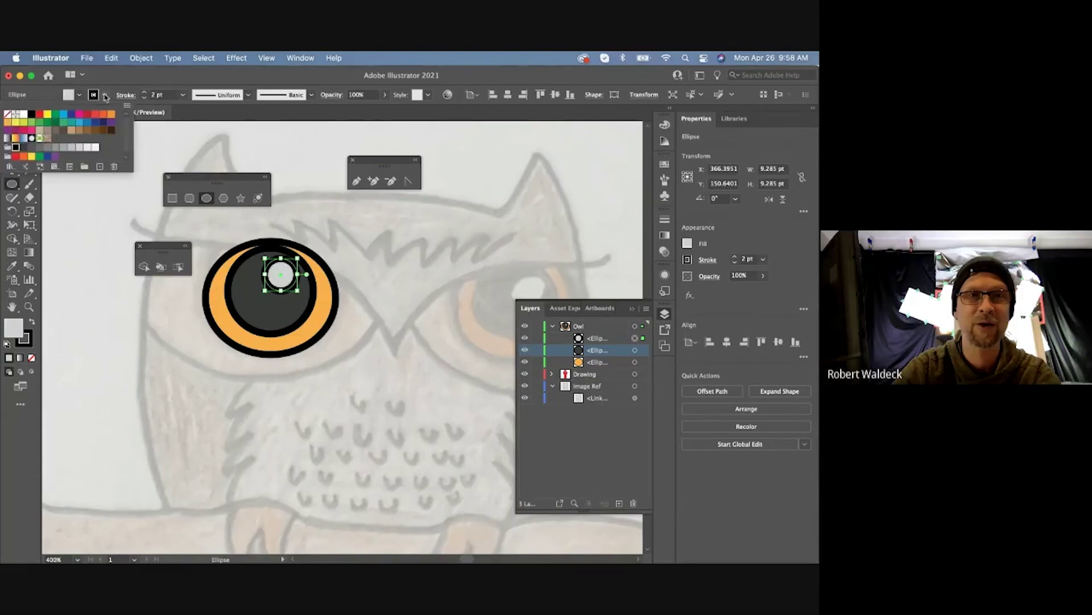
{"action": "left_click", "coordinate": [8, 116]}
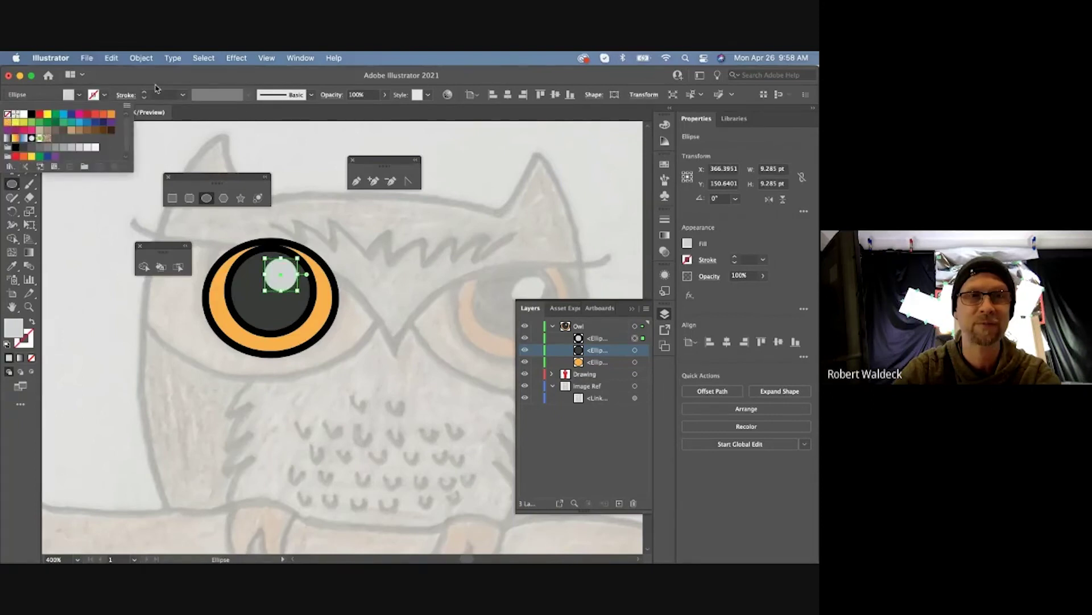
{"action": "left_click", "coordinate": [11, 130]}
{"action": "left_click", "coordinate": [73, 185]}
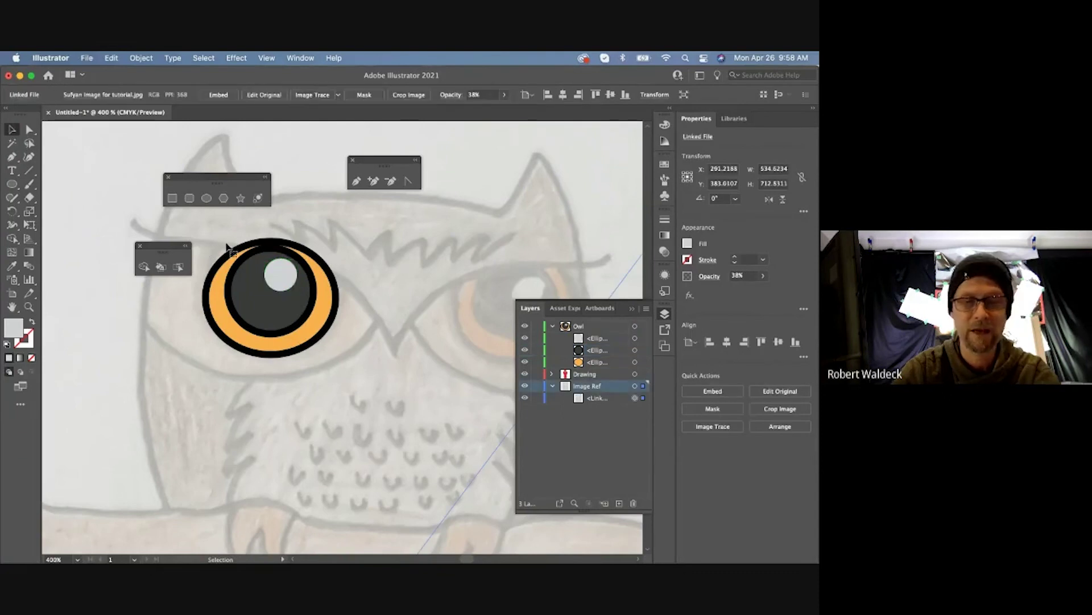
{"action": "scroll", "coordinate": [320, 266], "scroll_direction": "down", "scroll_amount": 3}
{"action": "scroll", "coordinate": [328, 306], "scroll_direction": "up", "scroll_amount": 1}
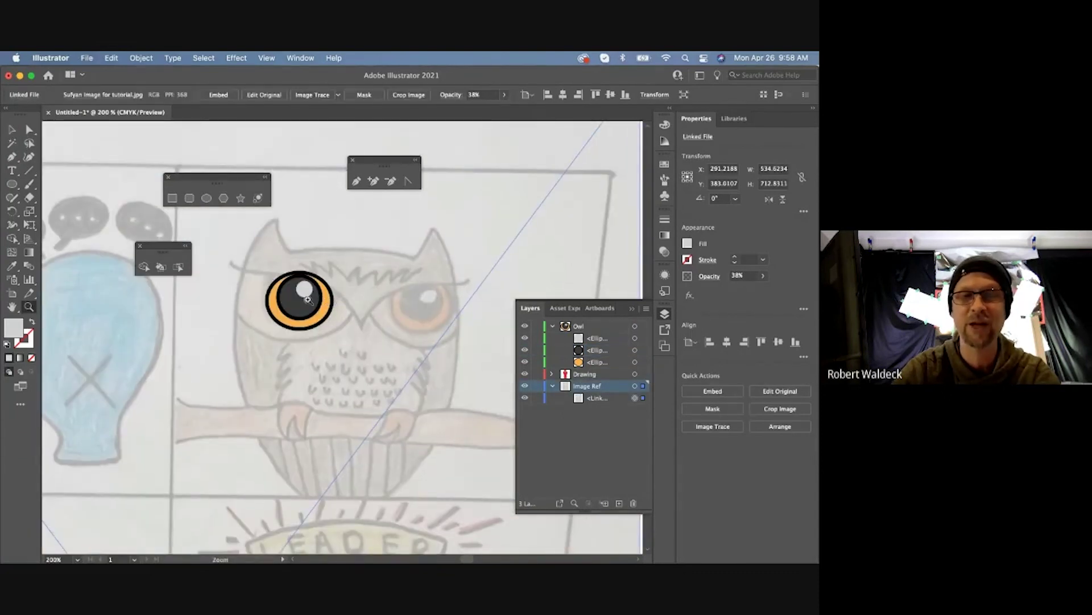
Step: Group the left eye's highlight, pupil and orange ring, then Alt-drag a copy onto the right eye
{"action": "left_click", "coordinate": [14, 132]}
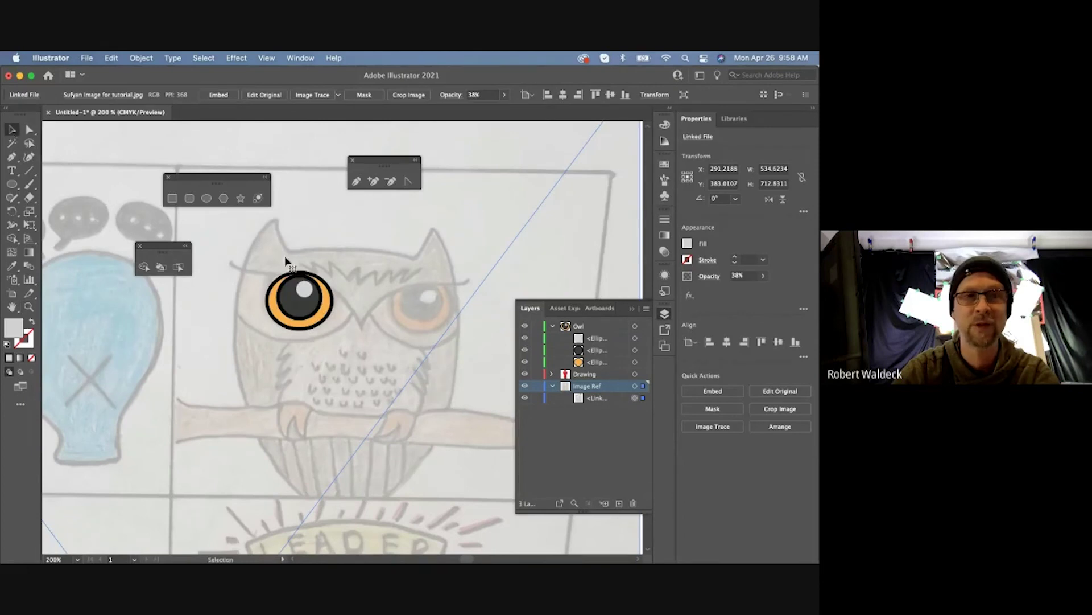
{"action": "left_click", "coordinate": [303, 291]}
{"action": "left_click", "coordinate": [300, 310], "text": "shift"}
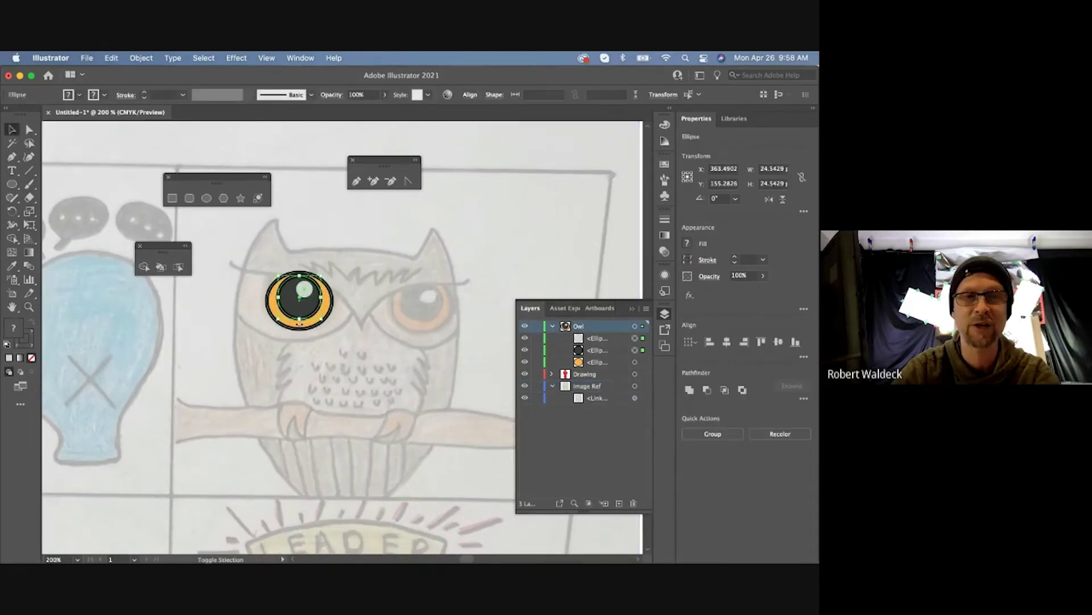
{"action": "left_click", "coordinate": [300, 324], "text": "shift"}
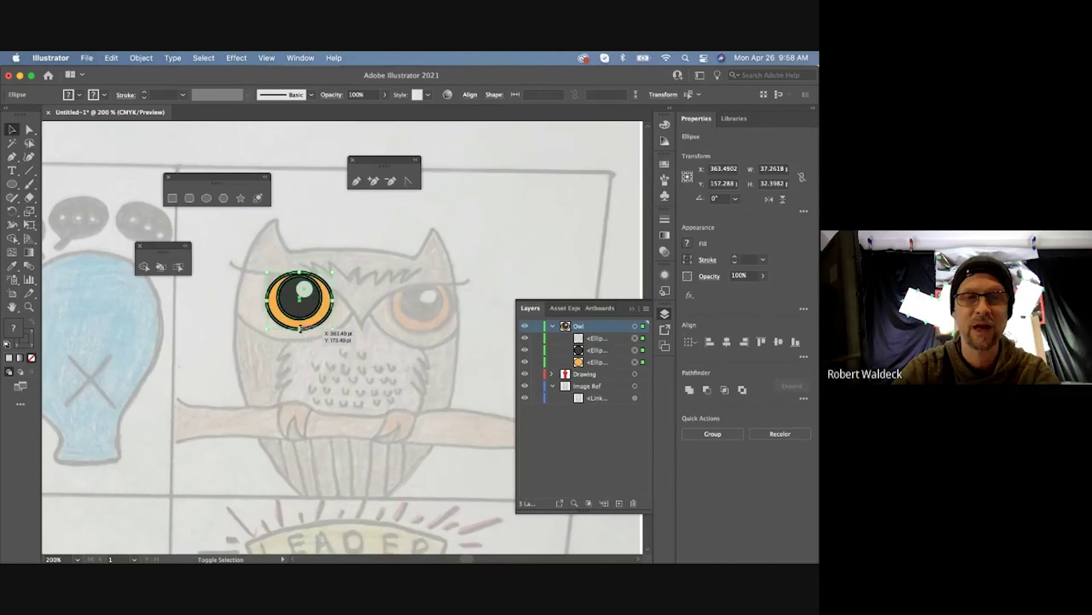
{"action": "right_click", "coordinate": [301, 328]}
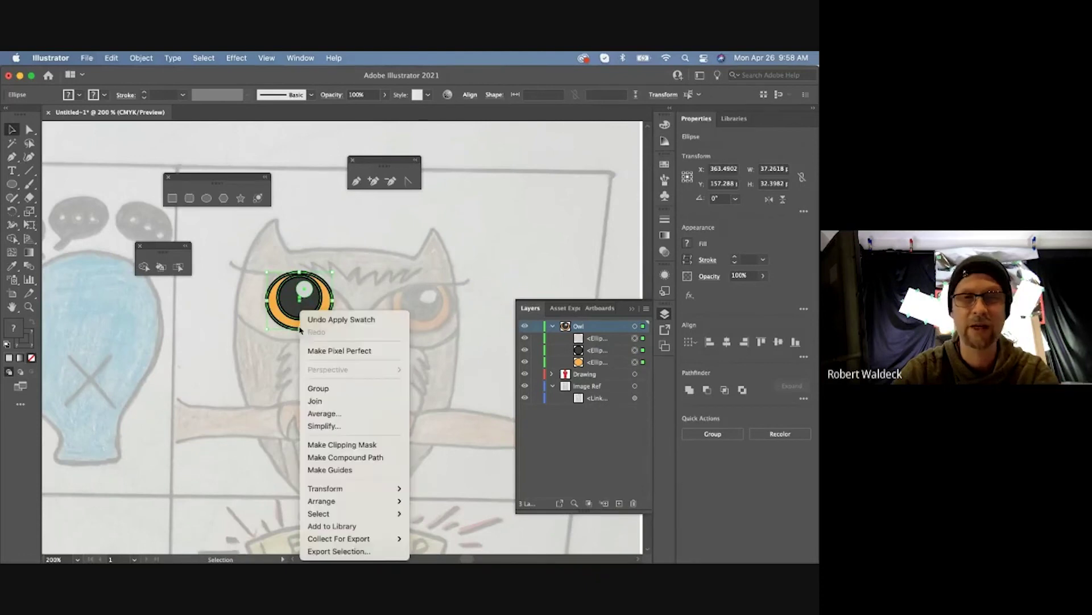
{"action": "left_click", "coordinate": [316, 389]}
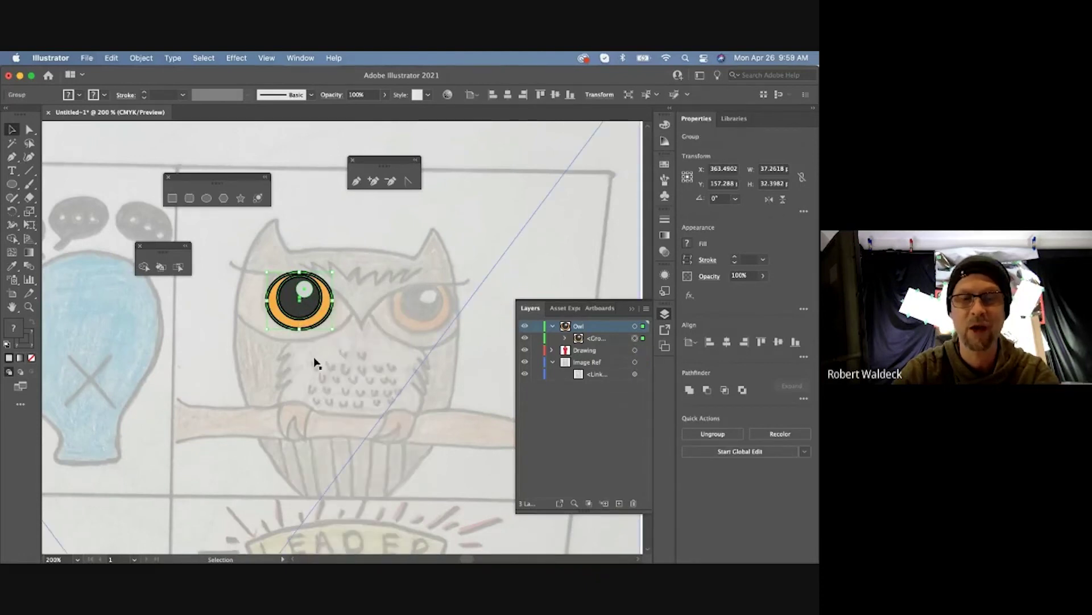
{"action": "left_click_drag", "start_coordinate": [312, 320], "coordinate": [428, 320]}
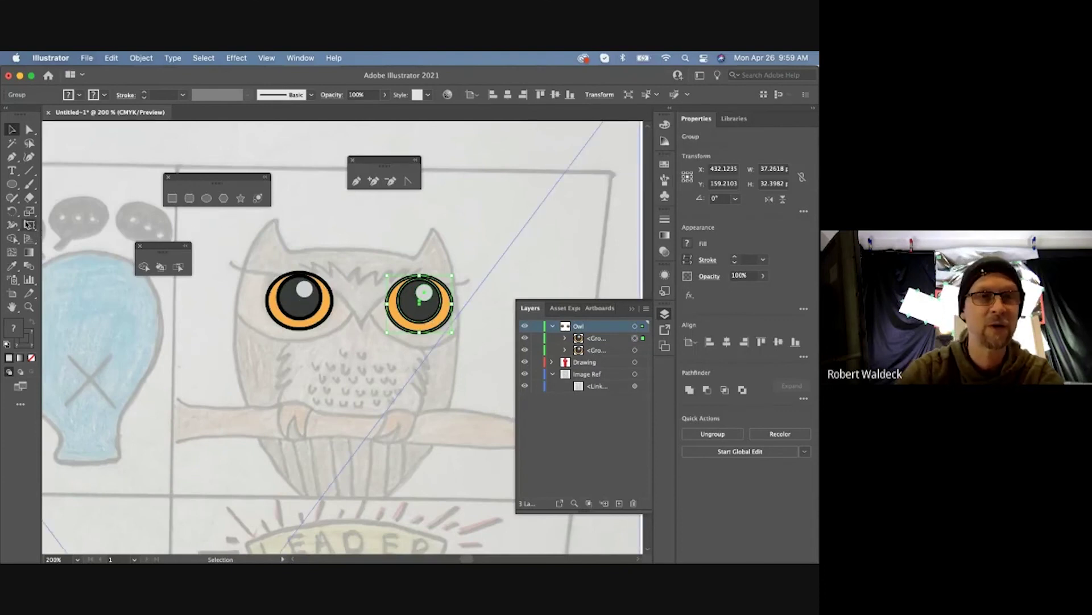
{"action": "left_click_drag", "start_coordinate": [12, 211], "coordinate": [57, 228]}
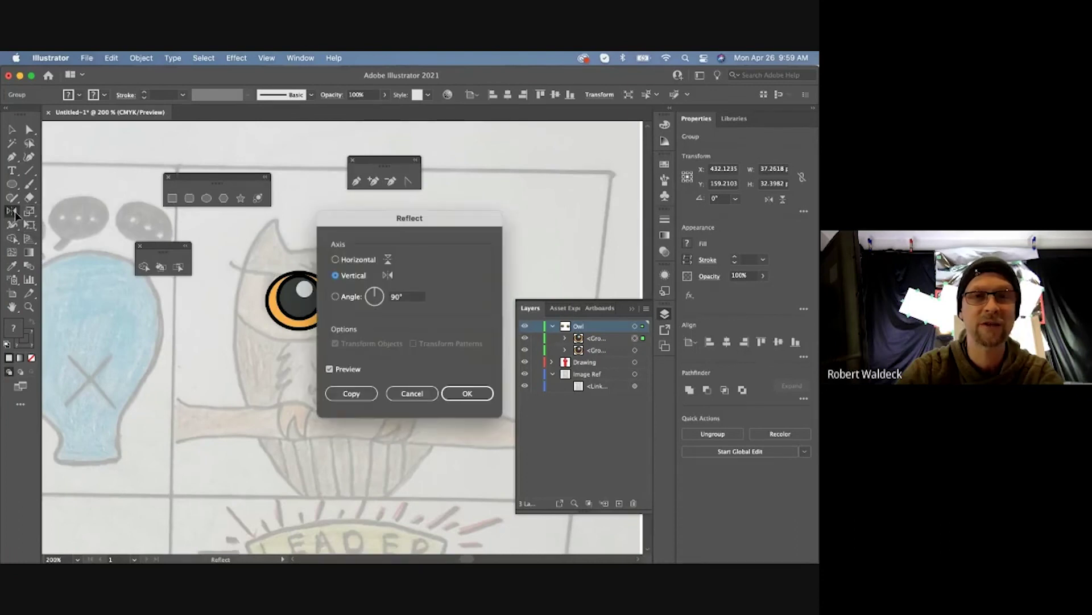
Step: Reflect the copied right eye across the vertical 90° axis, with Preview on
{"action": "double_click", "coordinate": [12, 212]}
{"action": "left_click_drag", "start_coordinate": [359, 222], "coordinate": [508, 204]}
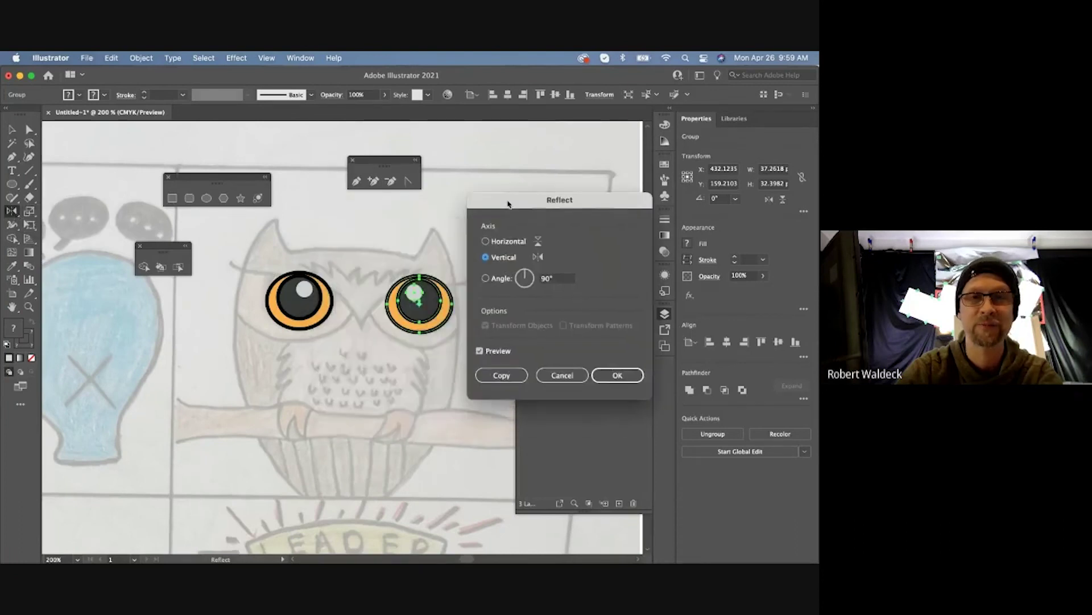
{"action": "left_click", "coordinate": [492, 243]}
{"action": "left_click", "coordinate": [485, 257]}
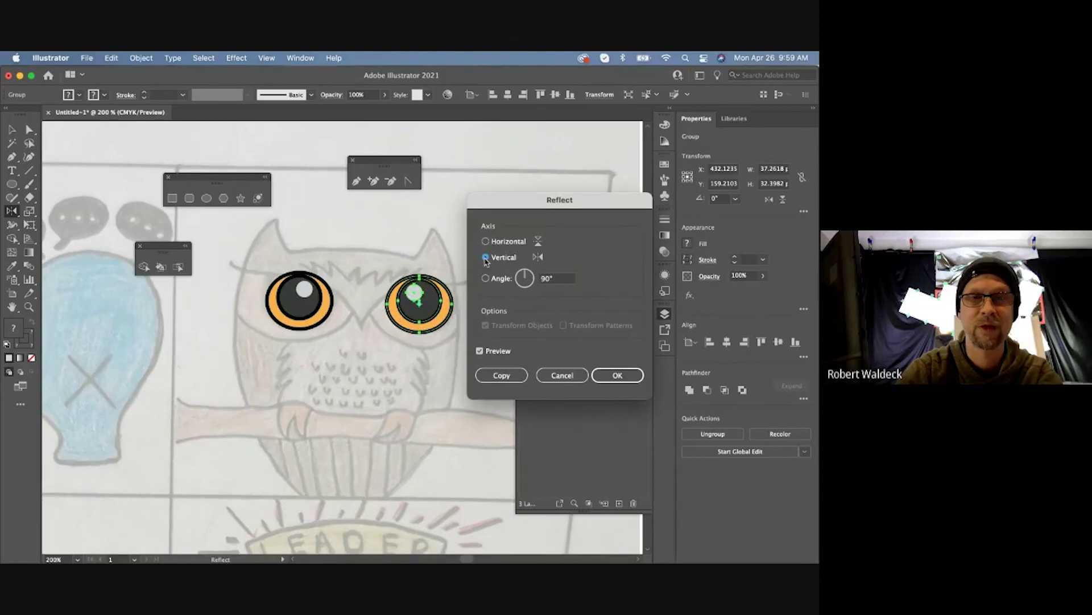
{"action": "left_click", "coordinate": [480, 351]}
{"action": "left_click", "coordinate": [480, 351]}
{"action": "left_click", "coordinate": [480, 351]}
{"action": "left_click", "coordinate": [480, 351]}
{"action": "left_click", "coordinate": [616, 375]}
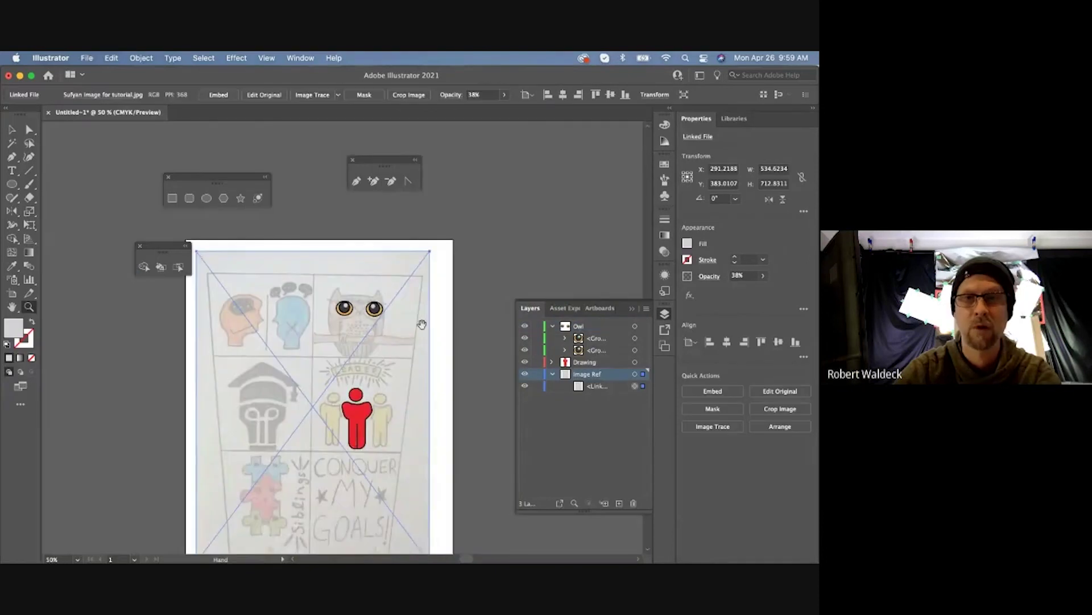
{"action": "scroll", "coordinate": [422, 324], "scroll_direction": "down", "scroll_amount": 2}
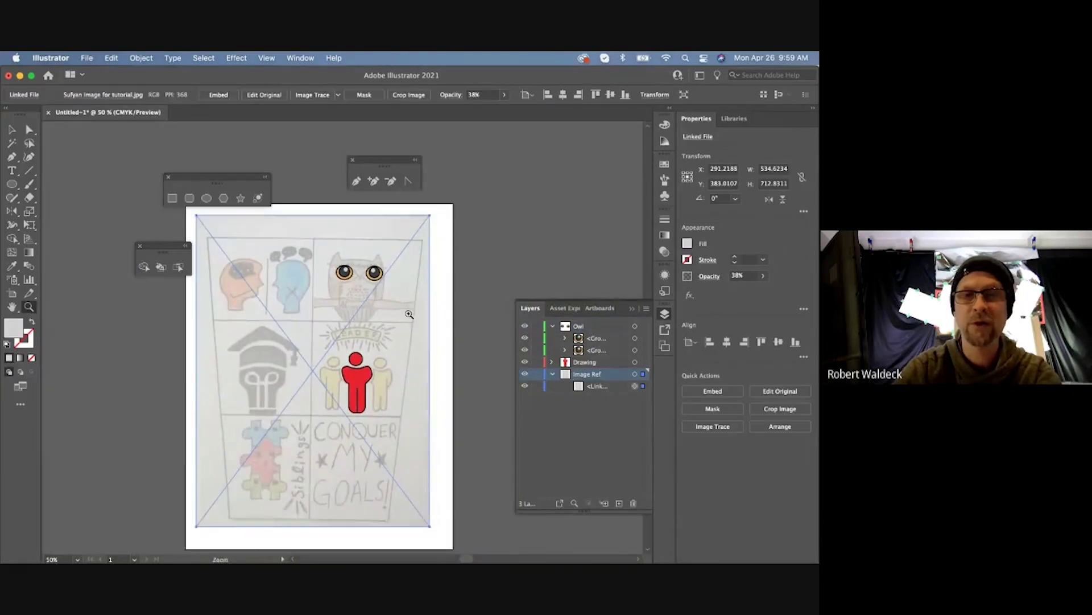
{"action": "left_click", "coordinate": [383, 323]}
{"action": "left_click", "coordinate": [343, 343]}
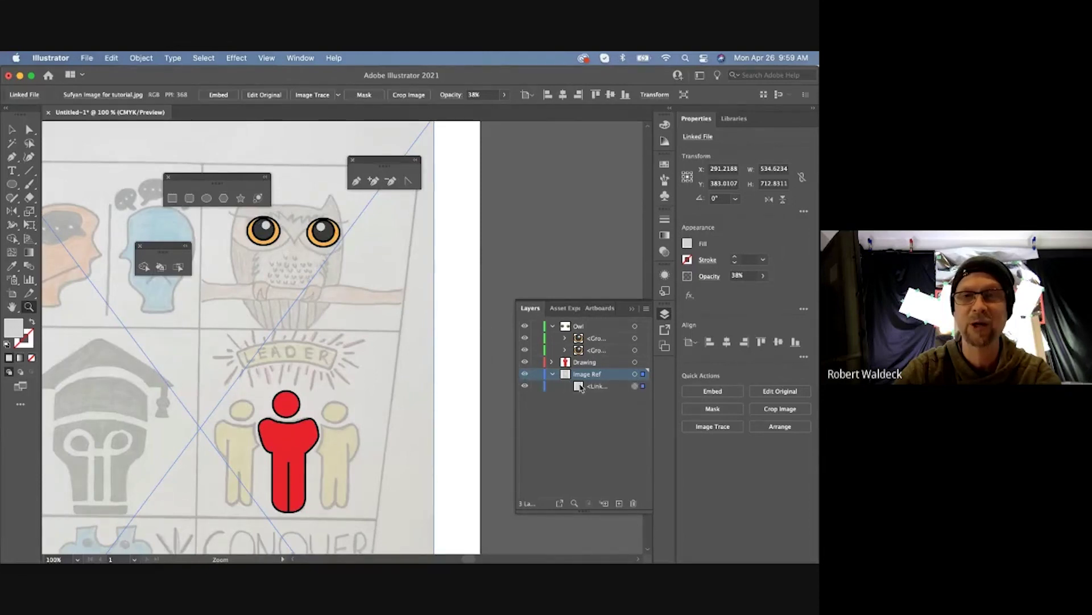
{"action": "left_click", "coordinate": [597, 387]}
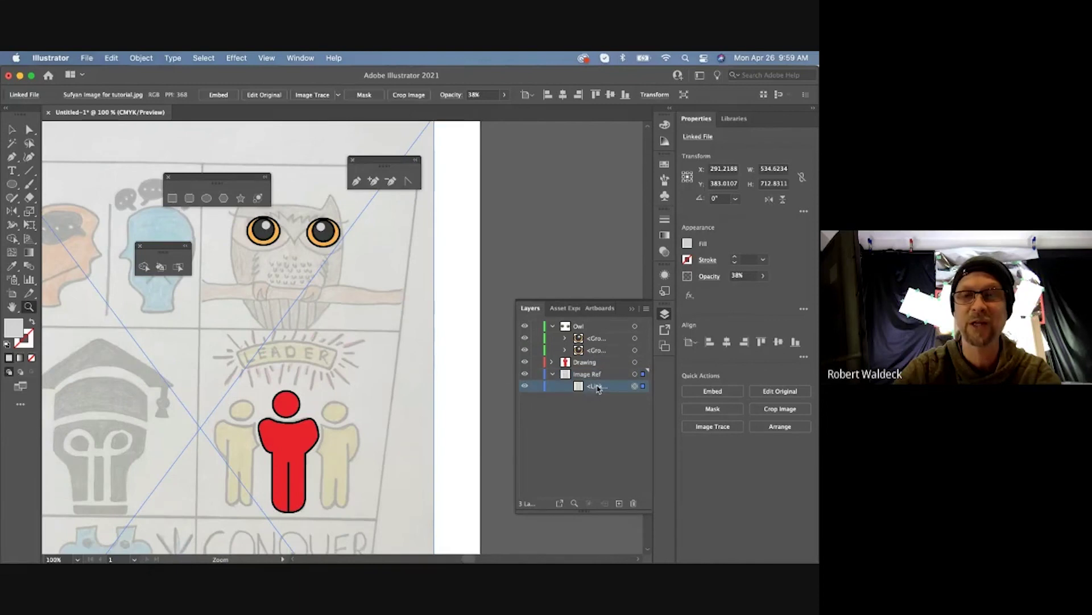
{"action": "left_click", "coordinate": [589, 363]}
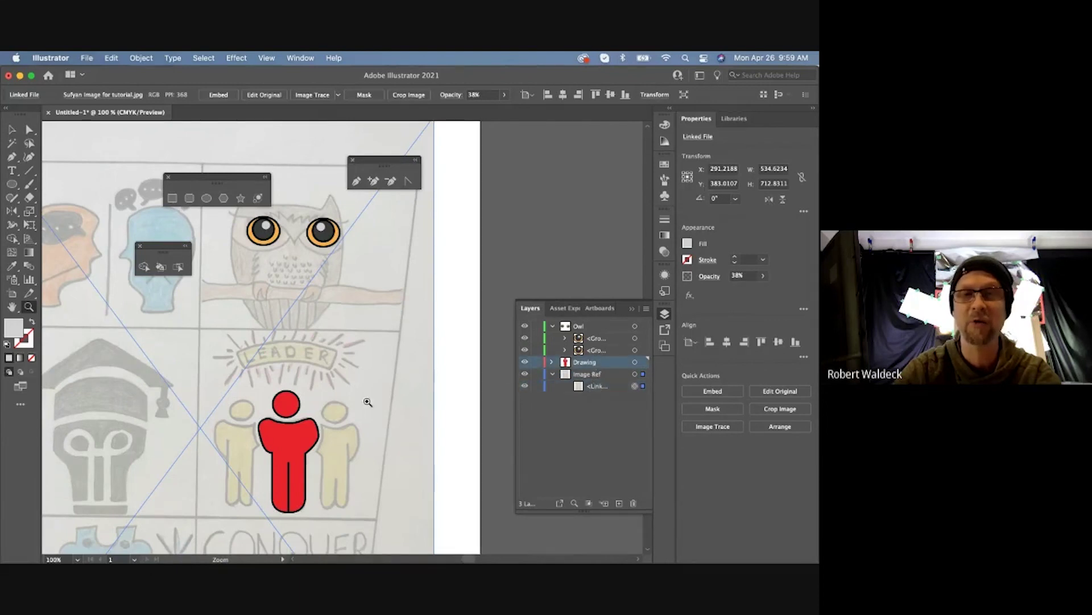